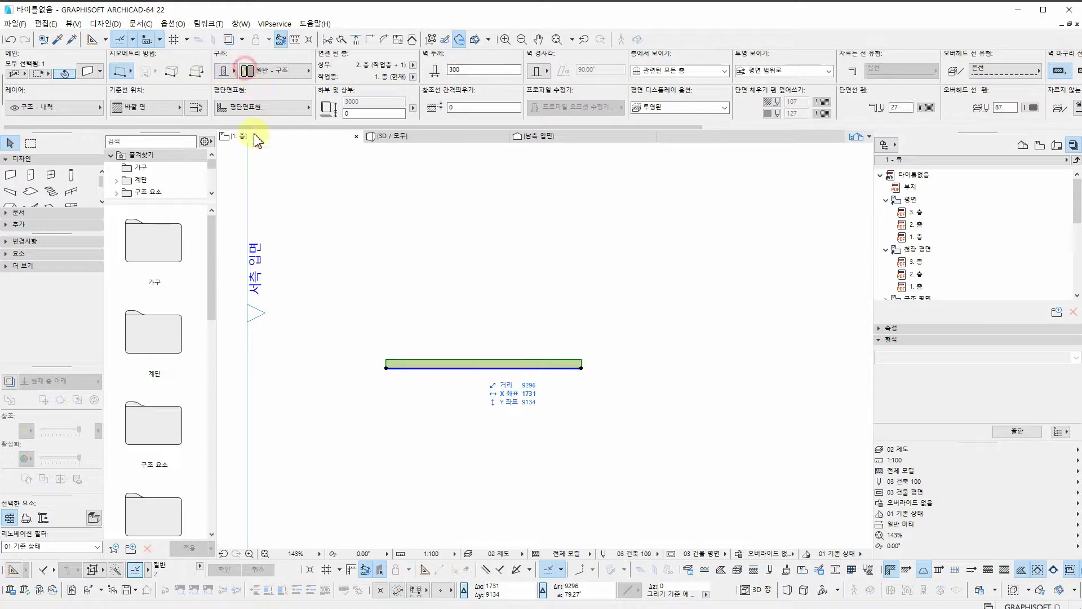
Check the wall's settings without changing them and place a copy of the wall in line to its right.
left_click(89, 70)
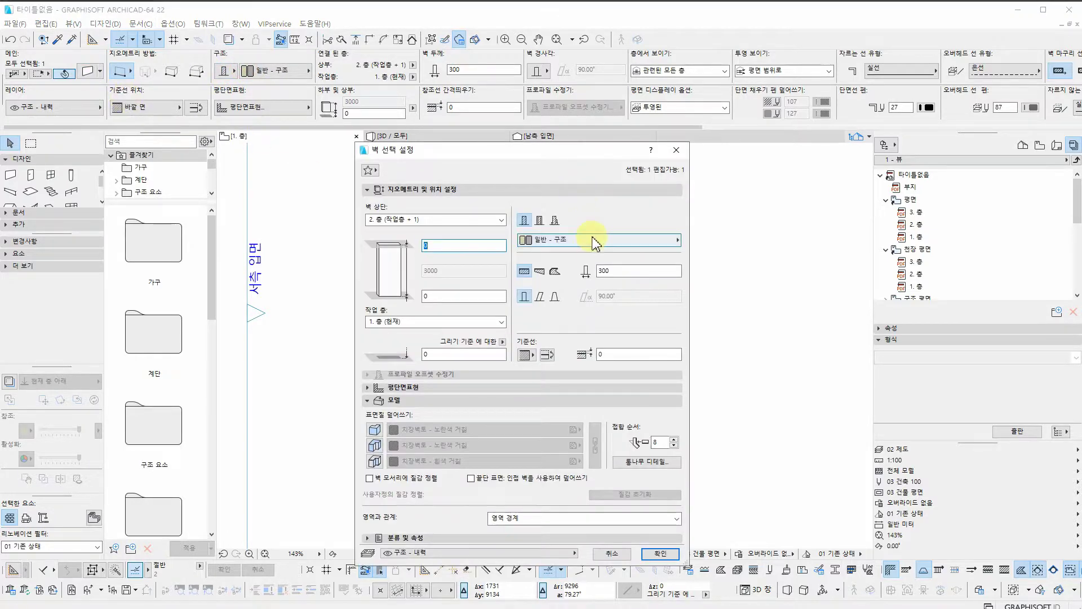
left_click(661, 555)
left_click(447, 333)
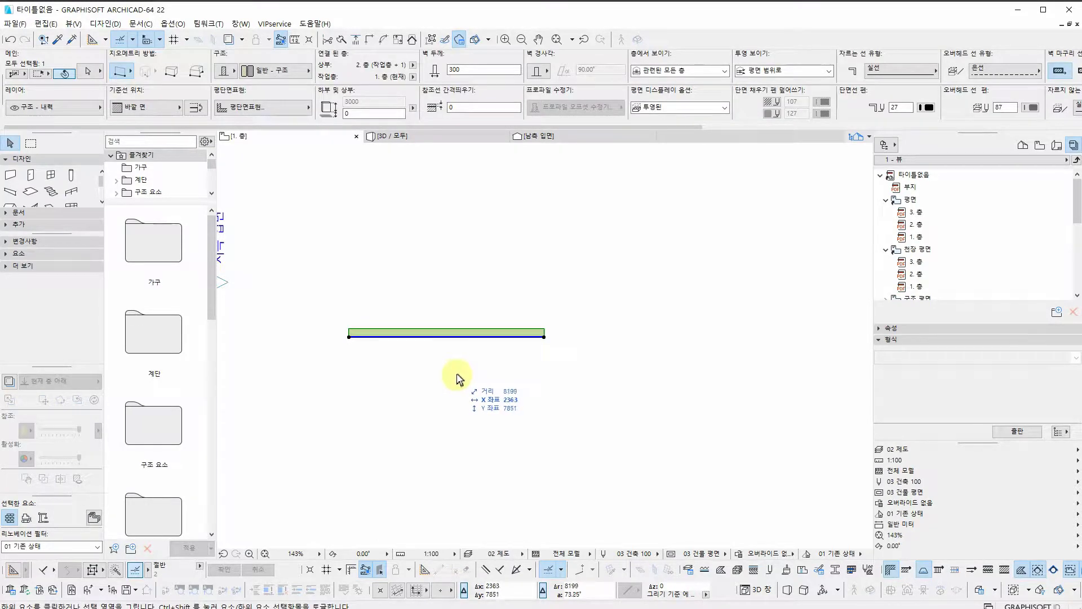
left_click_drag(425, 370, 671, 369, "ctrl")
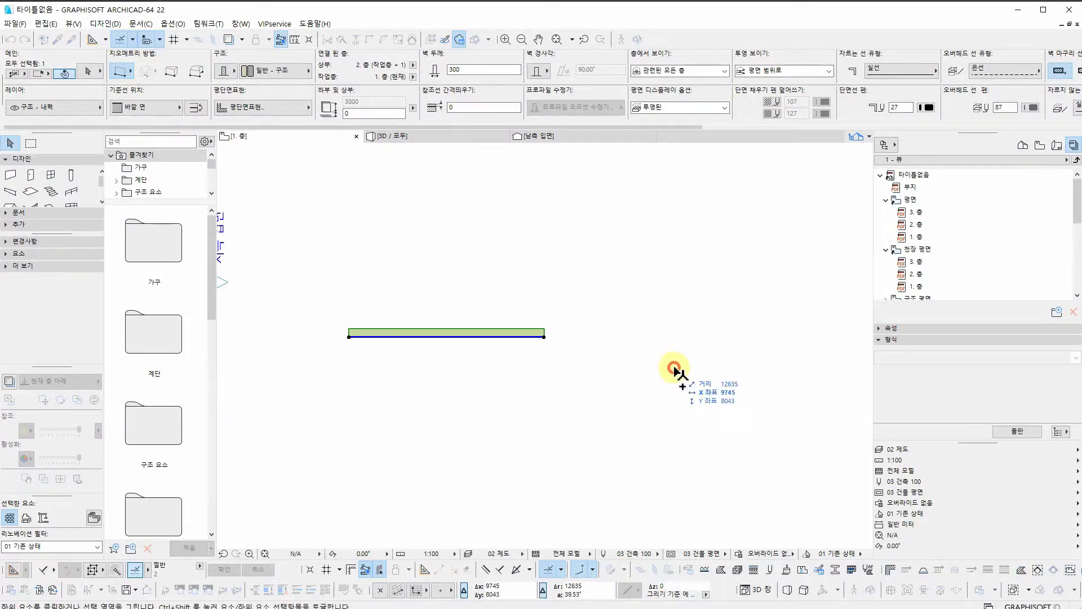
Insert a 900 × 1500 window into the copied wall, left of the wall's middle.
scroll(746, 369, "up", 3)
key("w")
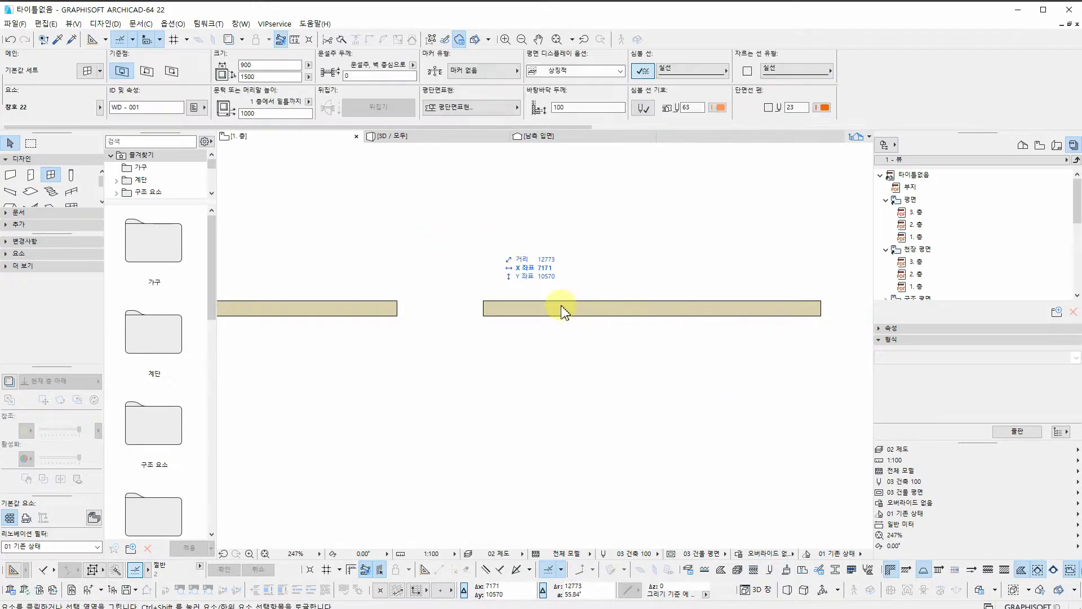
left_click(587, 311)
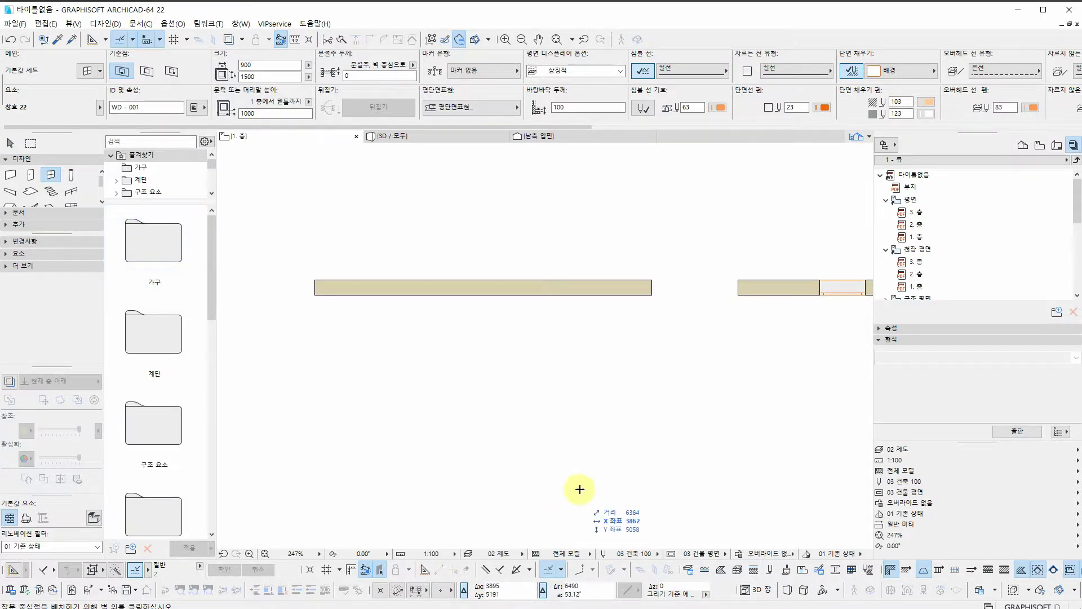
middle_click_drag(662, 320, 558, 331)
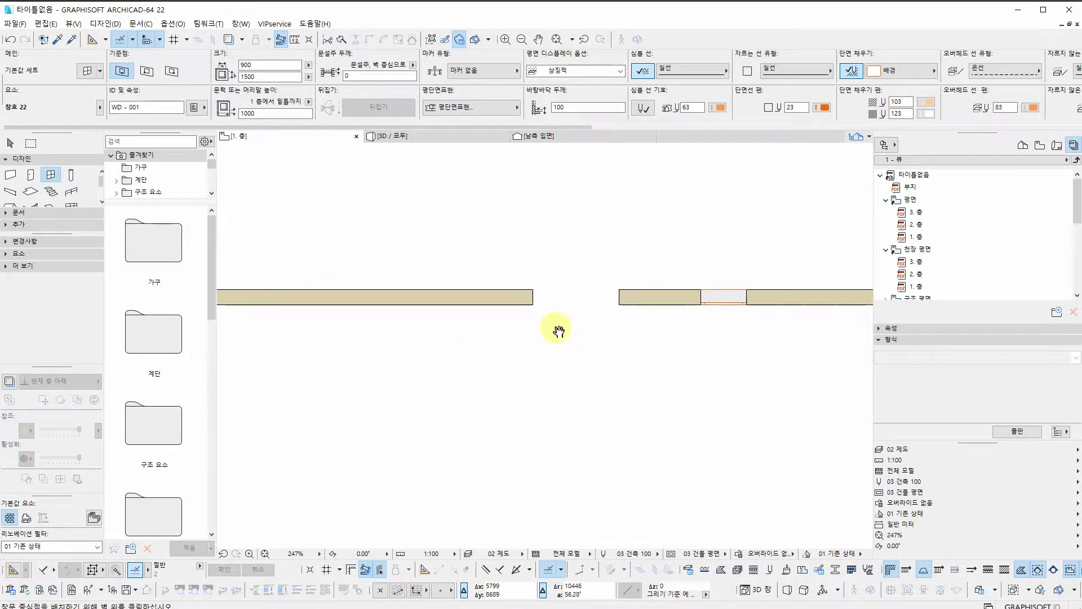
scroll(624, 300, "down", 3)
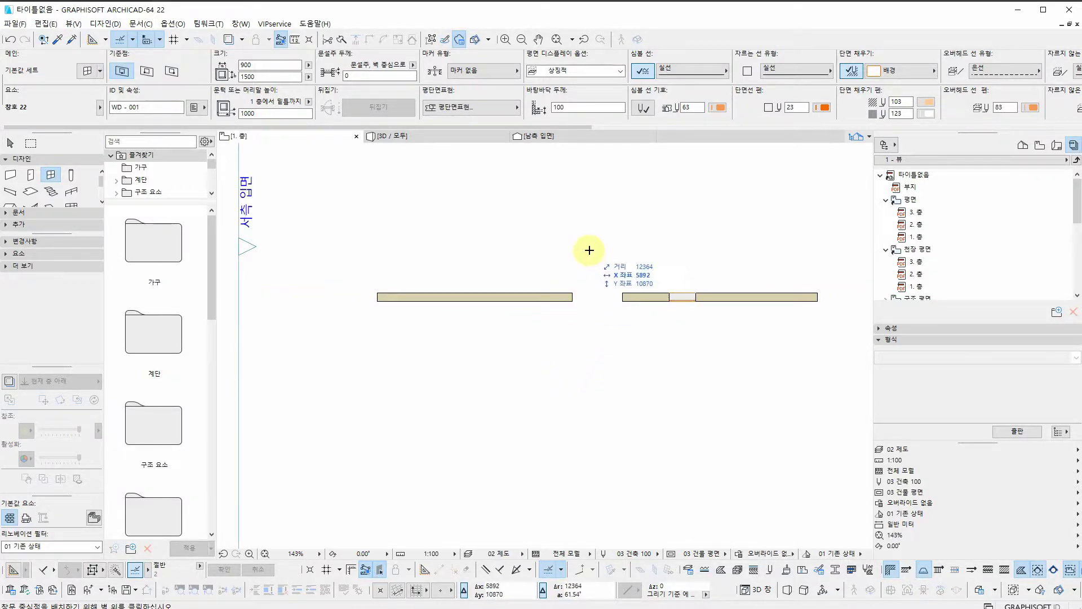
middle_click_drag(634, 249, 542, 255)
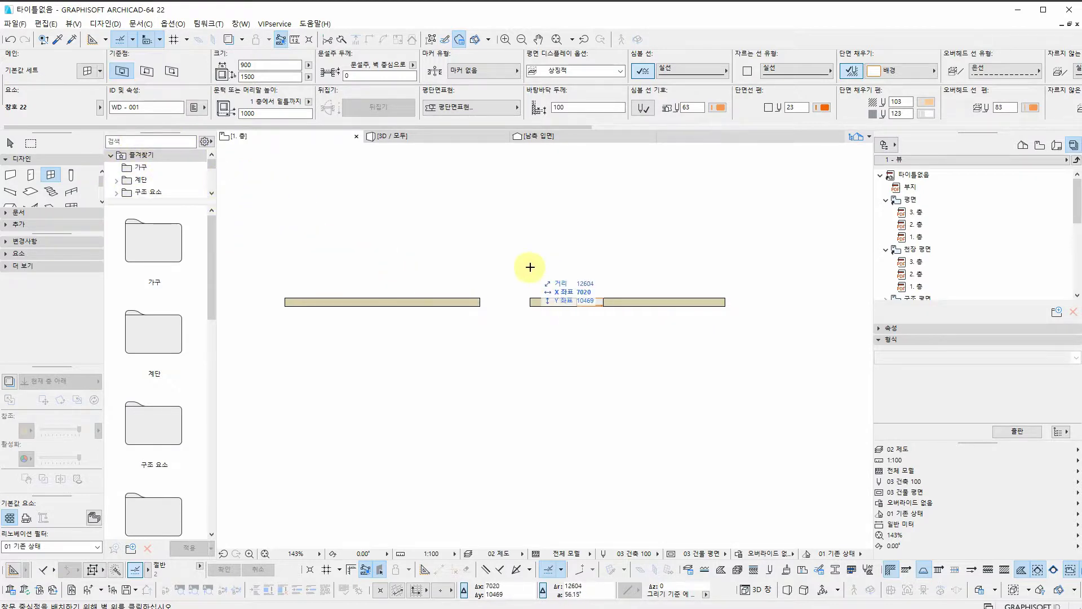
Create two new layers named 세로줄눈 and 가로줄눈.
key("ctrl+l")
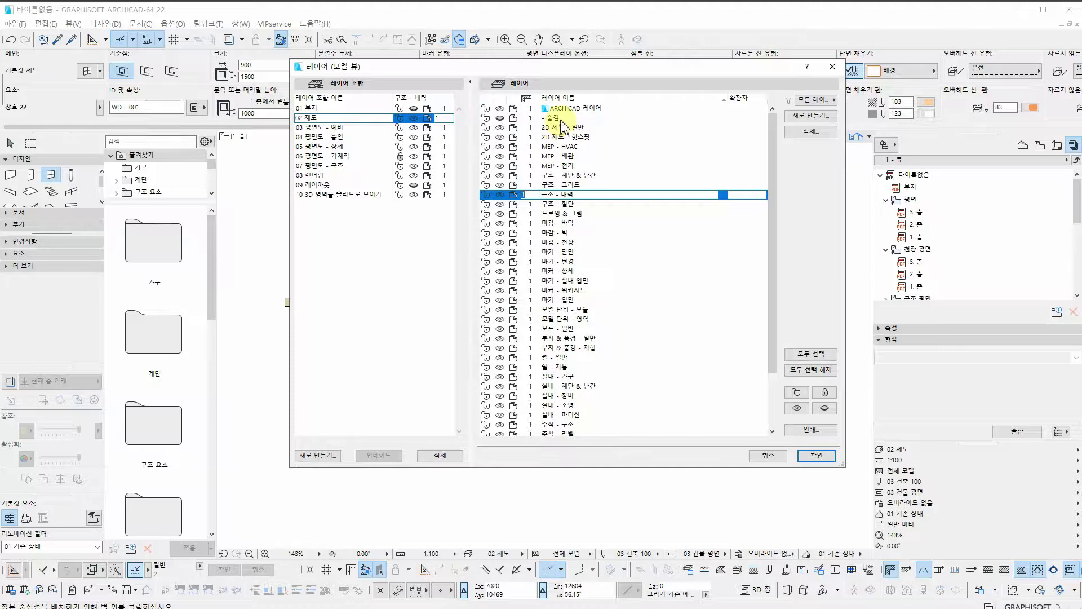
left_click(558, 118)
left_click(812, 116)
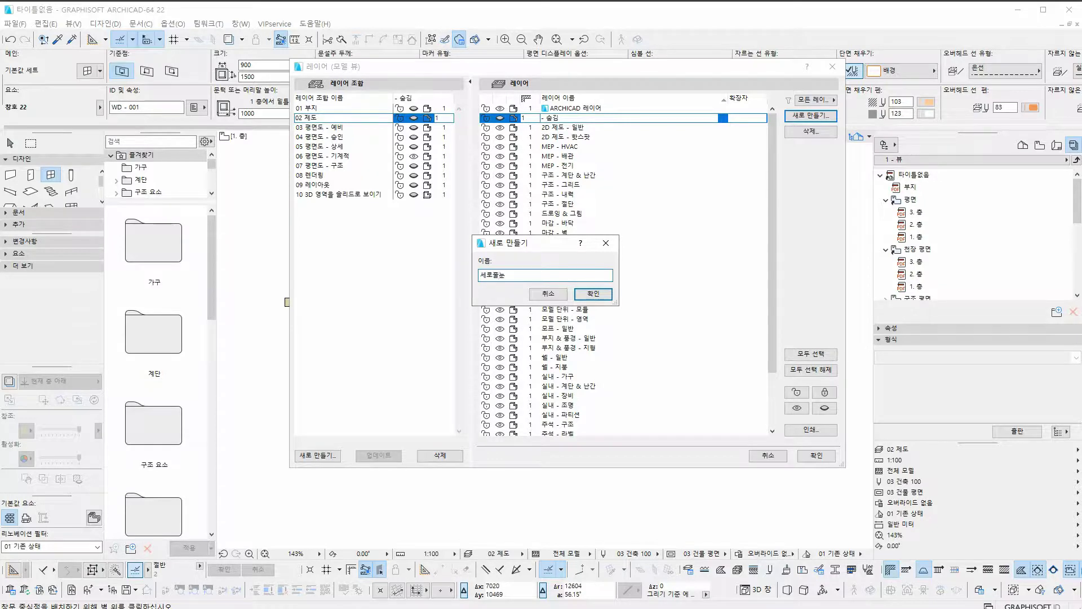
left_click(606, 291)
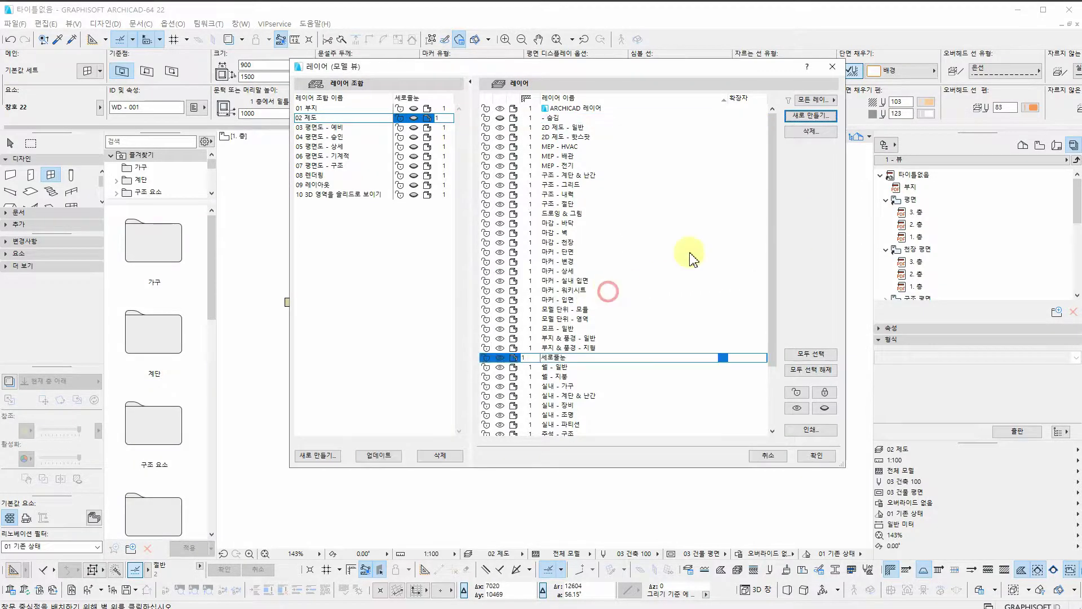
key("Return")
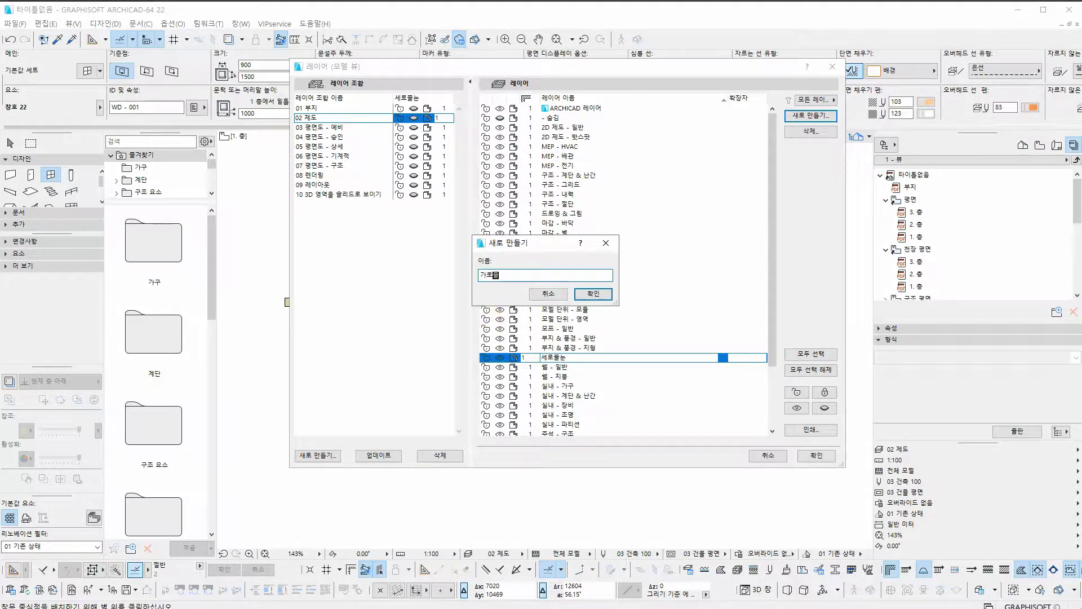
key("Return")
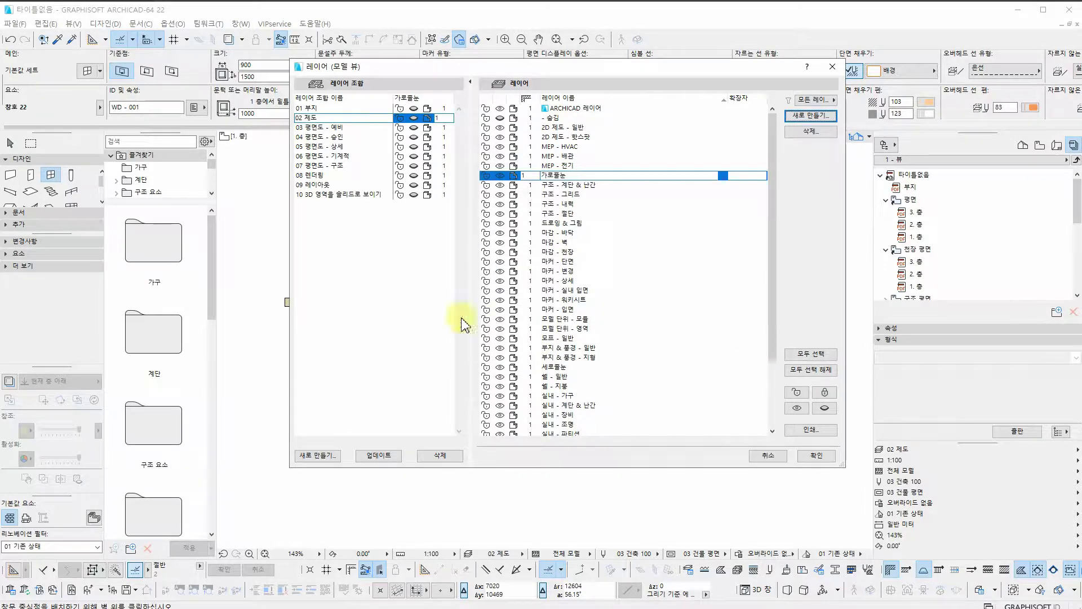
left_click(827, 456)
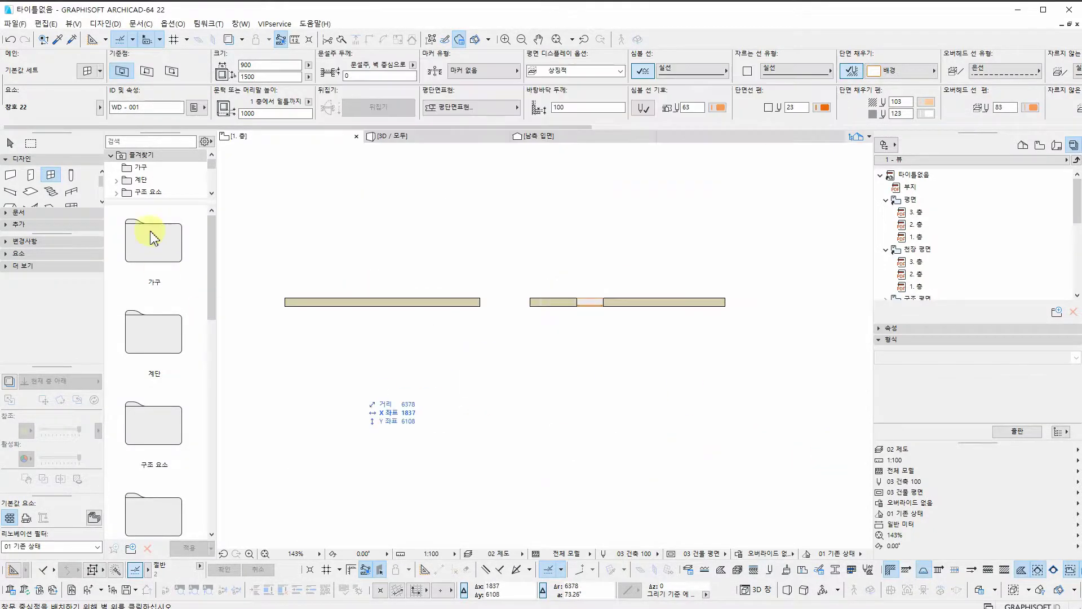
Set the column defaults to a top offset of 0 and an unlinked core size of 10 × 100.
left_click(71, 175)
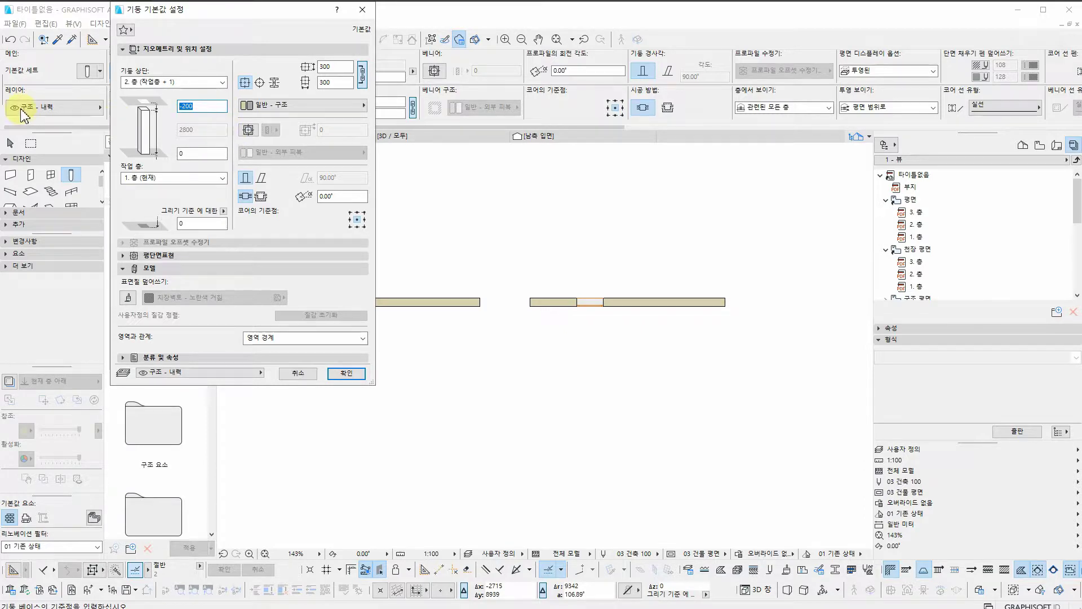
left_click(362, 74)
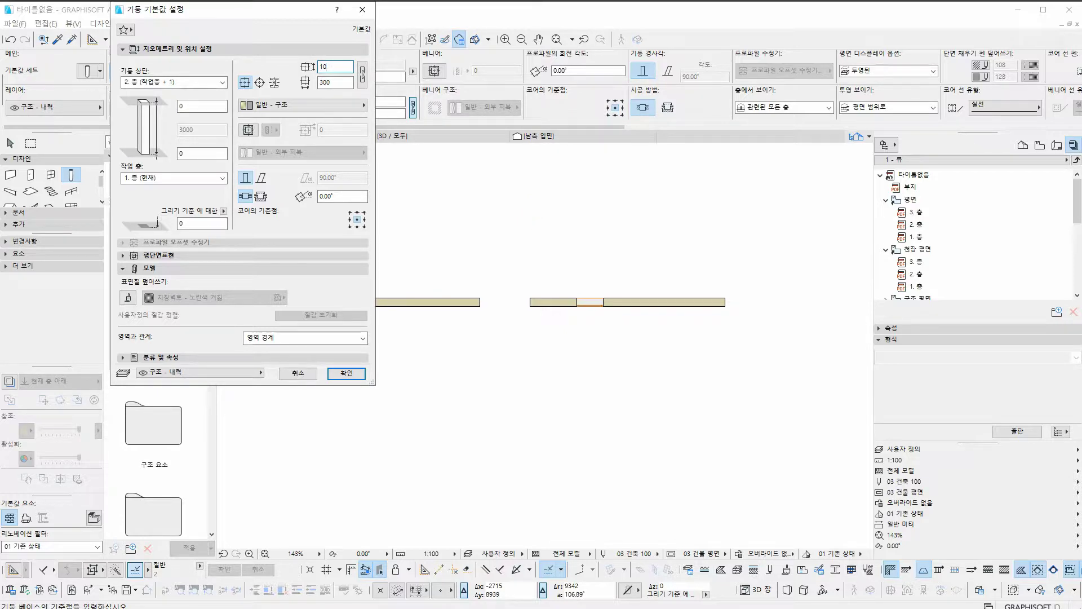
type("100")
key("Return")
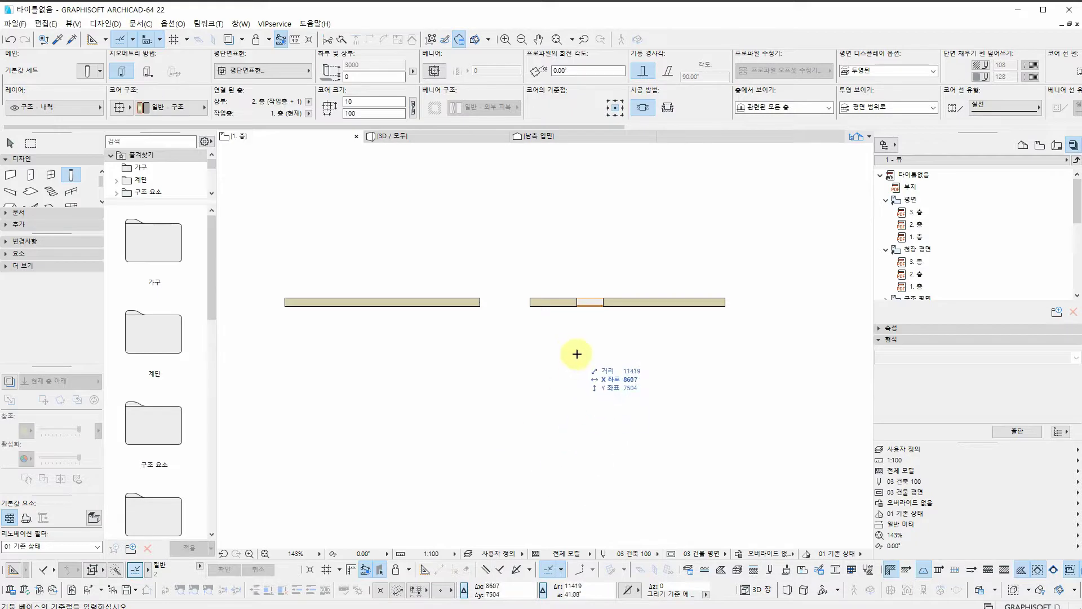
Place a column in the open area below the wall, near the window's left edge.
scroll(575, 320, "up", 2)
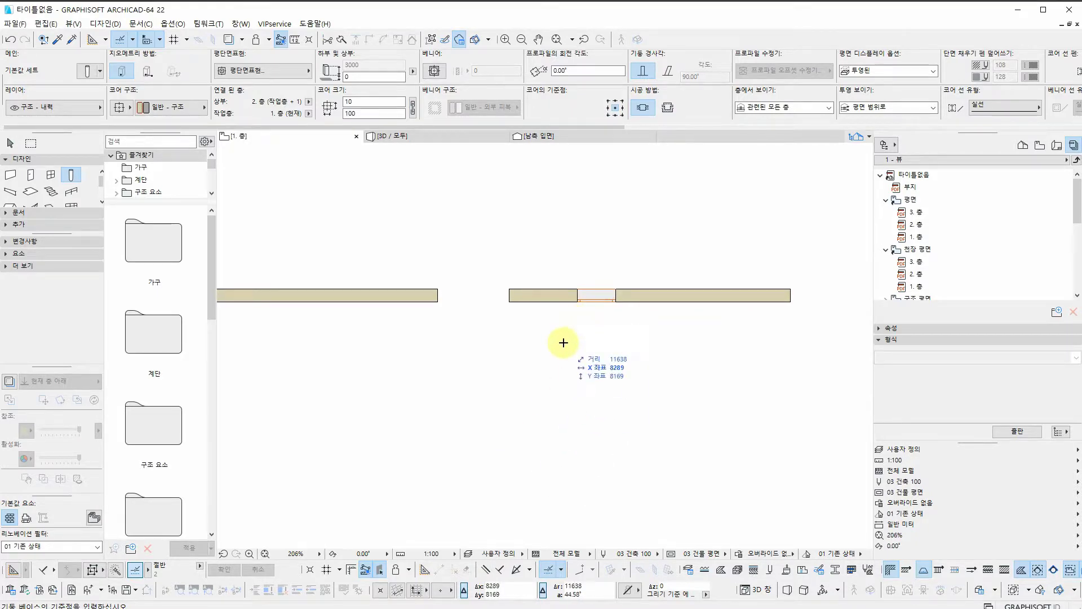
scroll(564, 341, "up", 6)
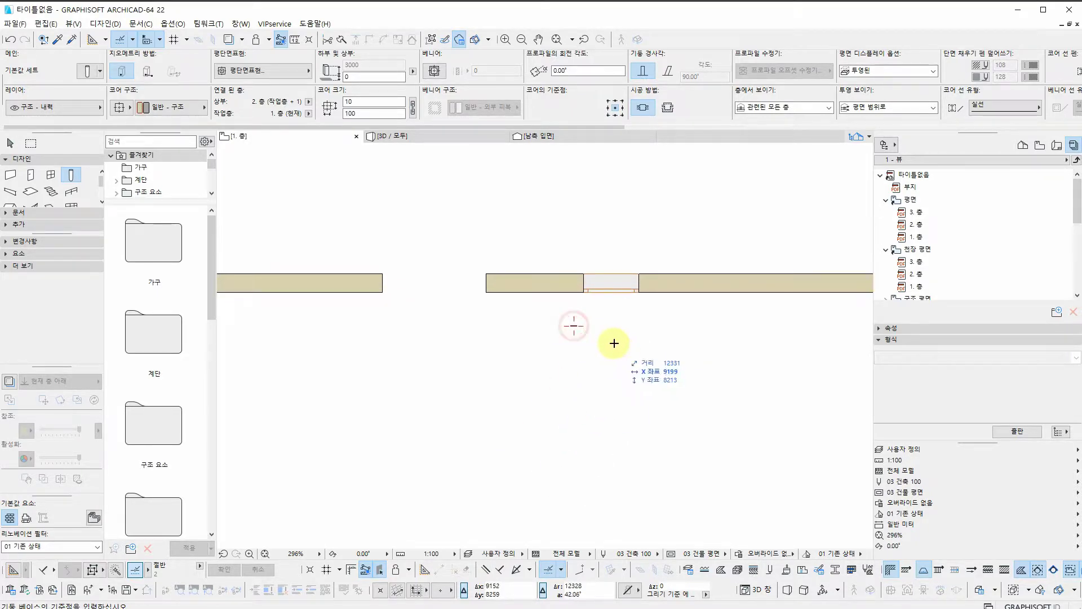
left_click(564, 338)
Rotate the new column 90° about its centre.
scroll(564, 338, "up", 5)
left_click(579, 329, "shift")
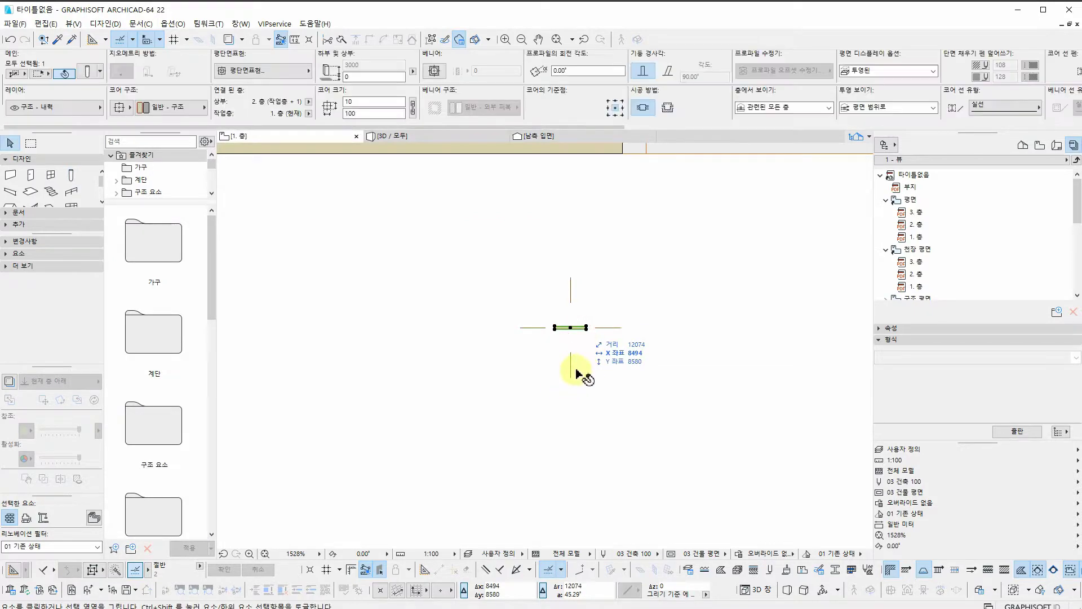
key("ctrl+e")
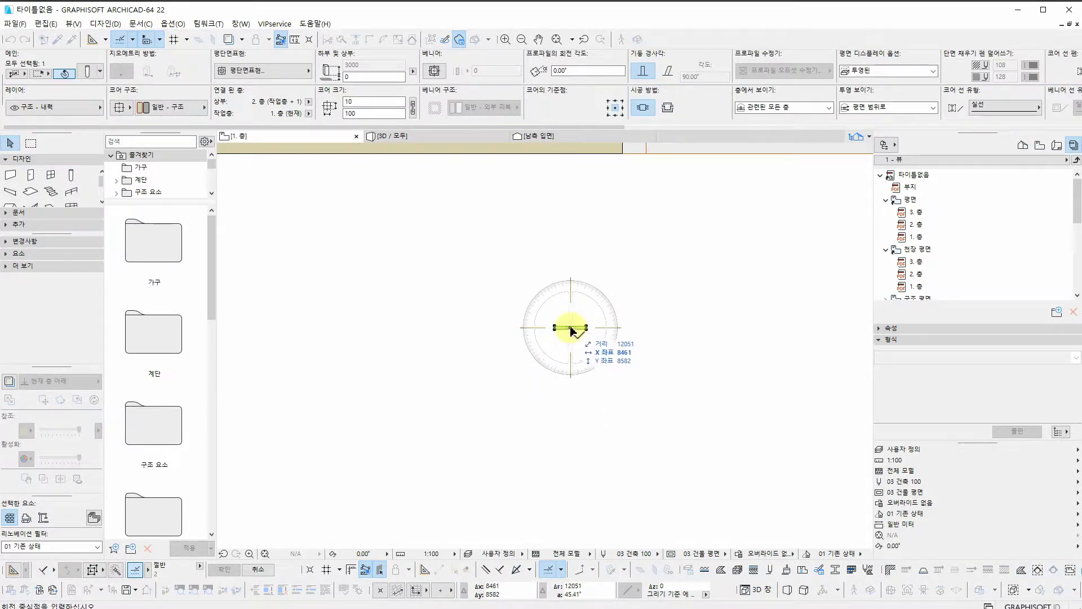
left_click(570, 328)
left_click(679, 327)
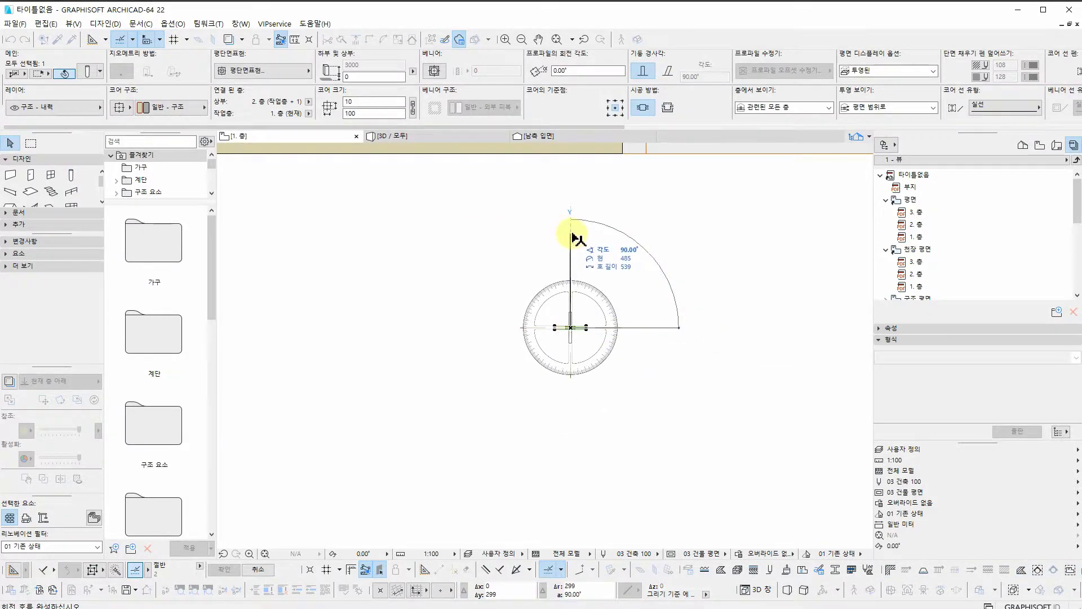
left_click(573, 236)
Move the column to the wall corner at the window's left edge and sink it 10 into the wall.
scroll(577, 282, "up", 2)
key("ctrl+d")
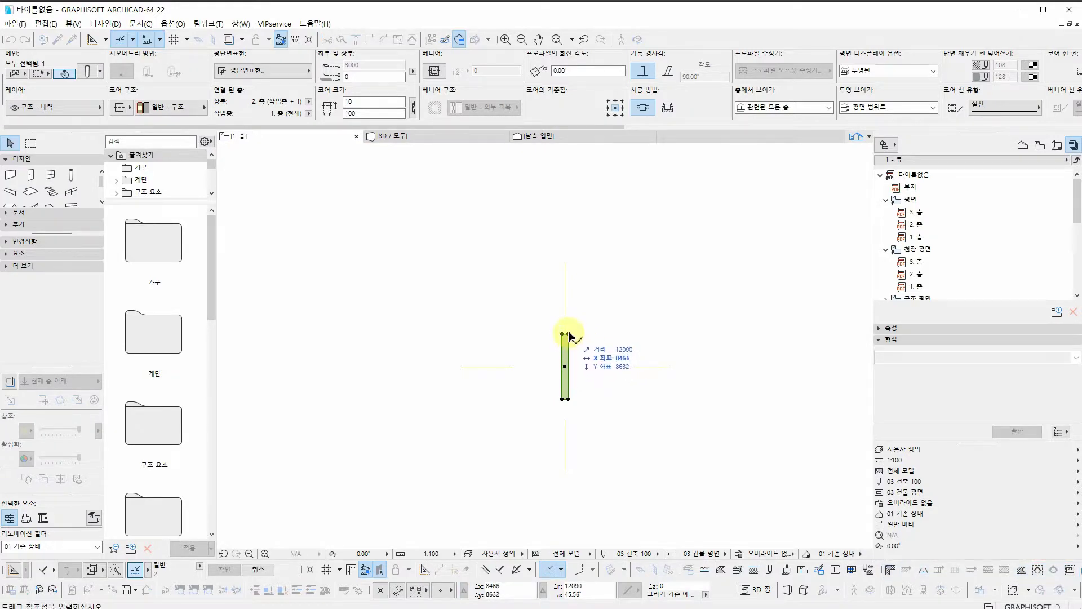
scroll(569, 335, "up", 1)
middle_click_drag(717, 285, 661, 509)
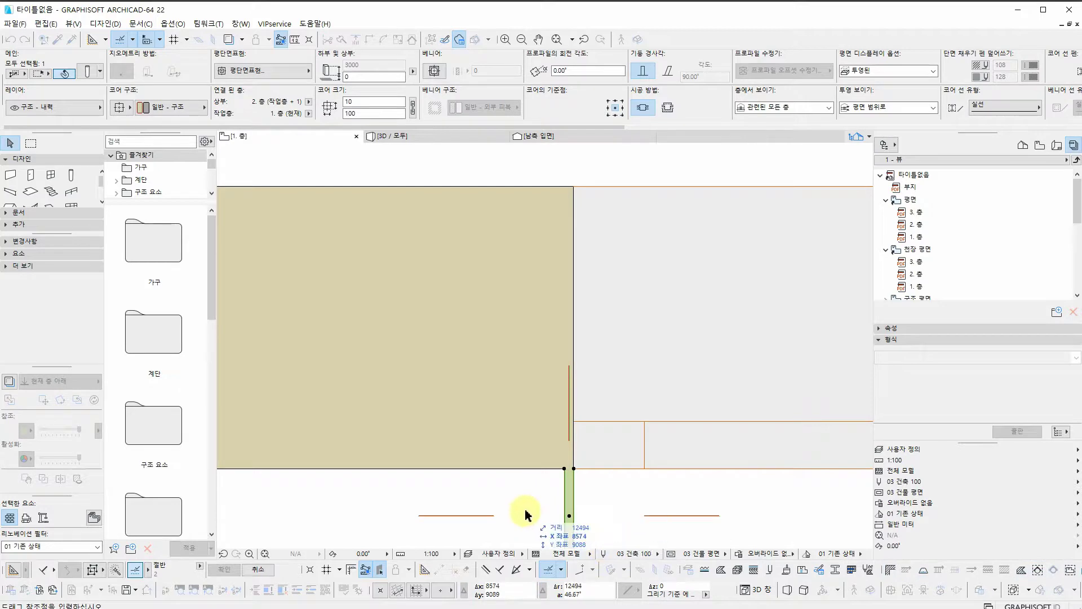
left_click(473, 532)
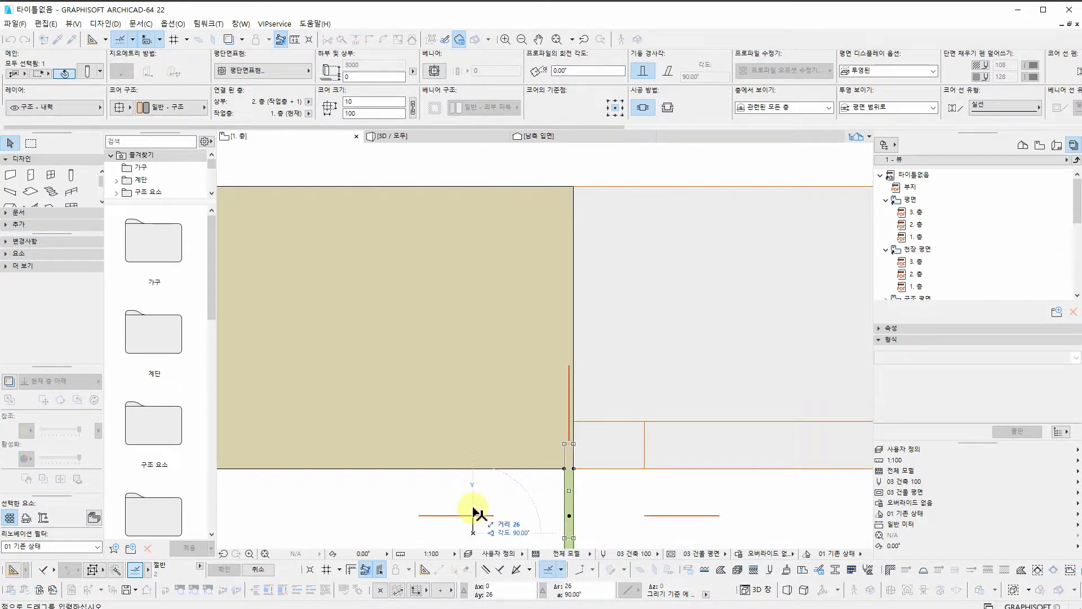
left_click(473, 522)
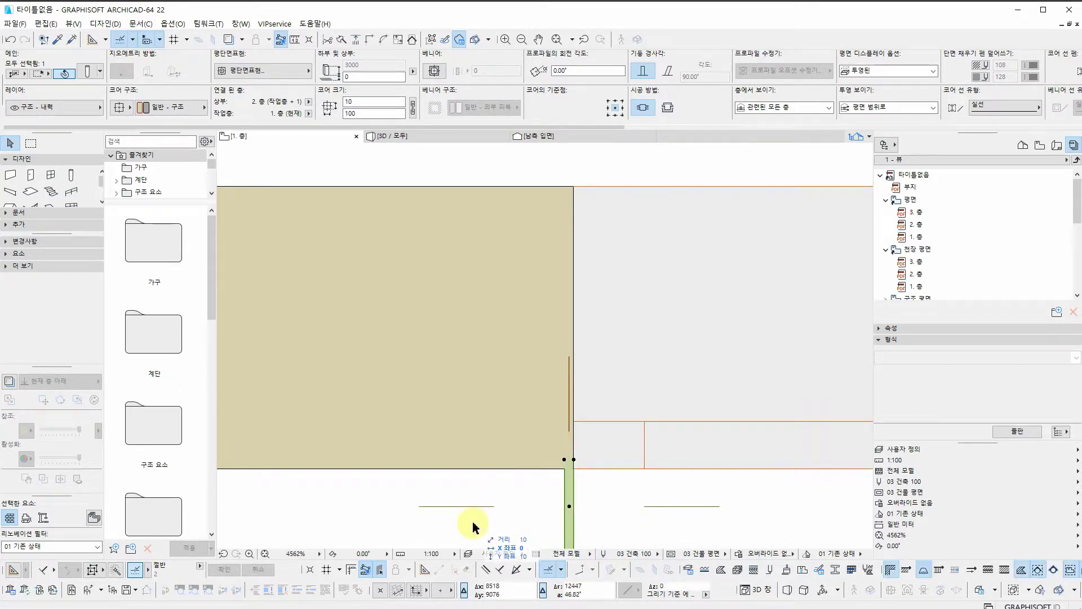
Copy the column 1000 to the left along the wall face.
scroll(618, 379, "down", 4)
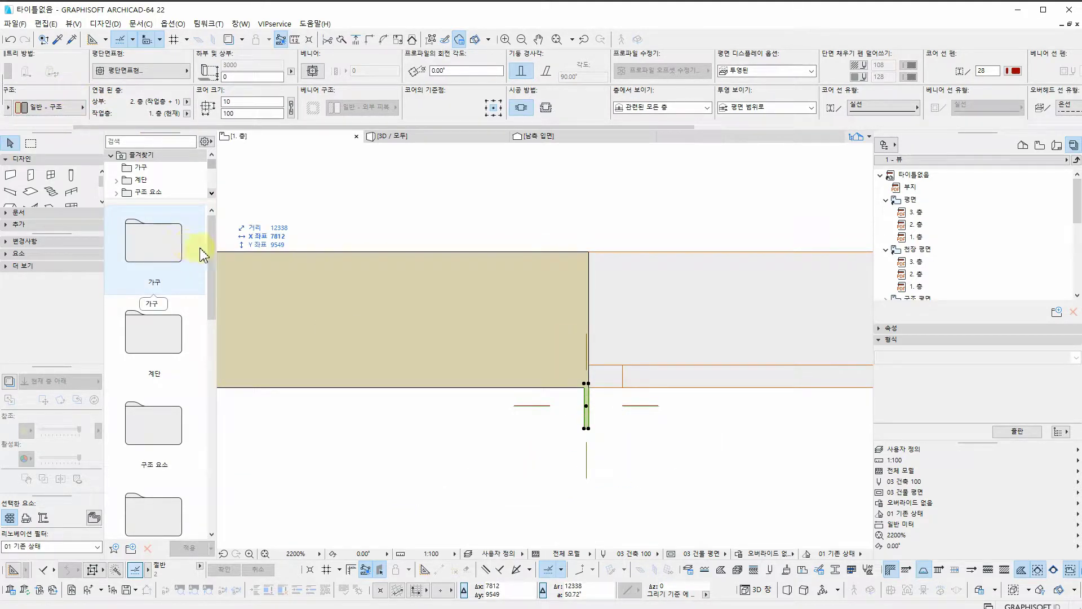
scroll(733, 406, "down", 2)
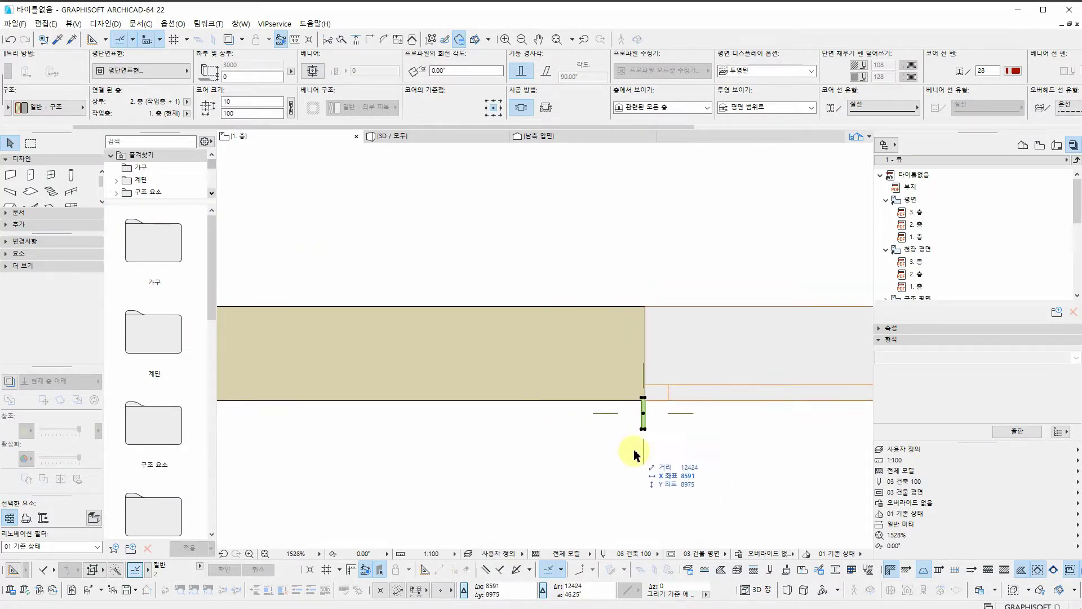
key("ctrl+d")
left_click(631, 449)
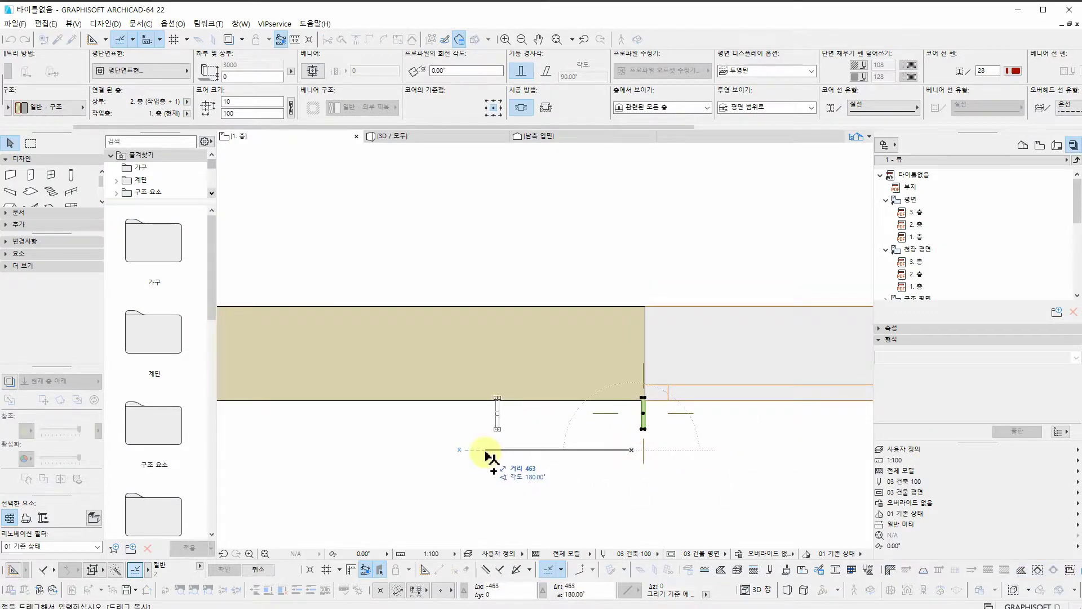
type("1000")
left_click(315, 453)
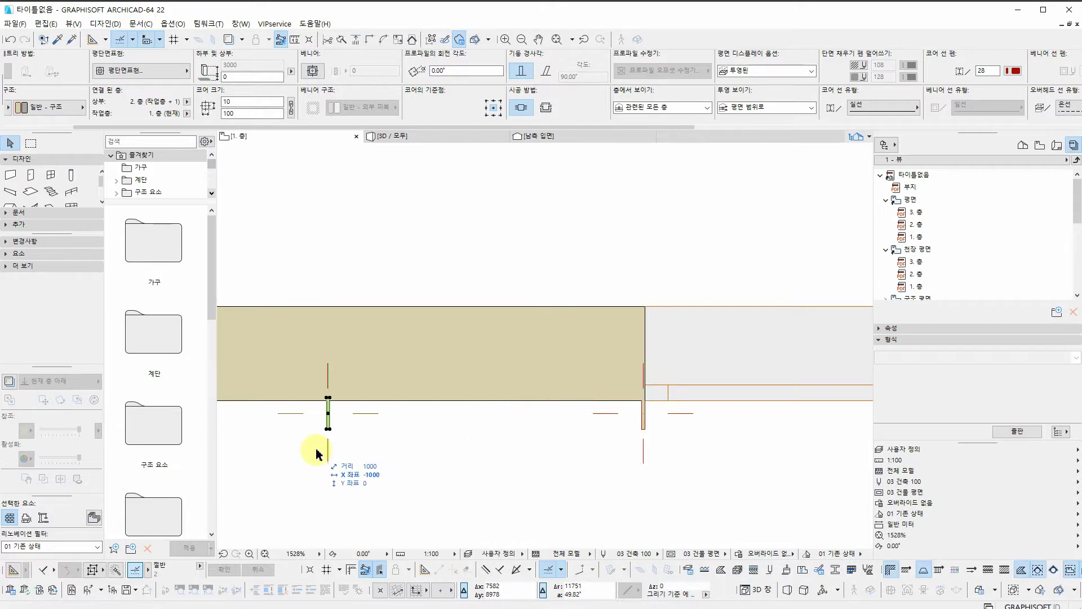
Copy the column at the window's left edge horizontally to the wall corner at the window's right edge.
scroll(454, 375, "down", 5)
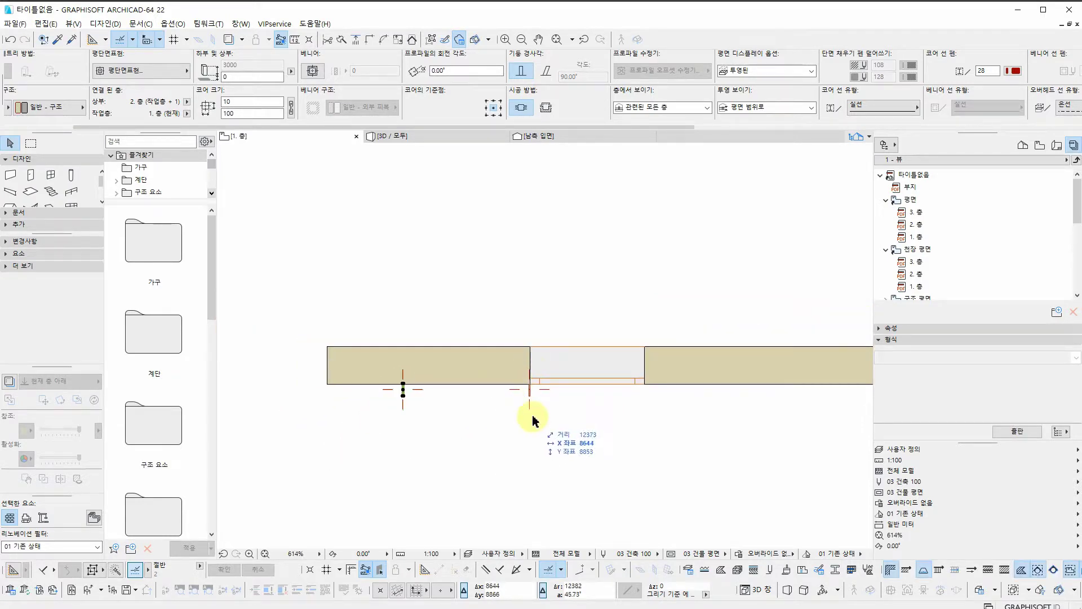
middle_click_drag(584, 427, 456, 418)
scroll(457, 419, "up", 2)
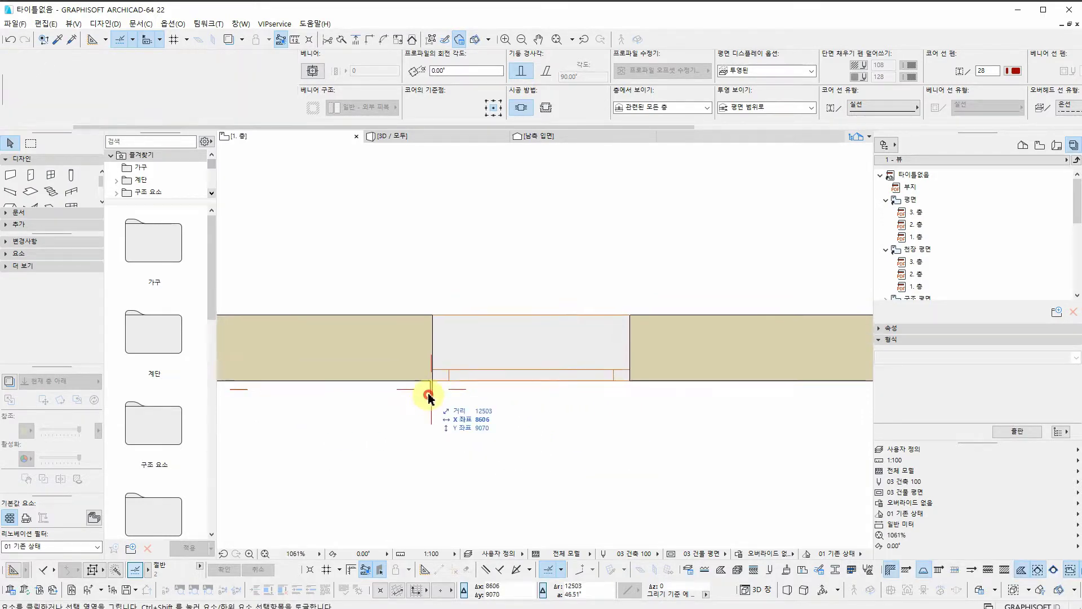
left_click(443, 398)
scroll(444, 398, "up", 2)
scroll(435, 389, "up", 1)
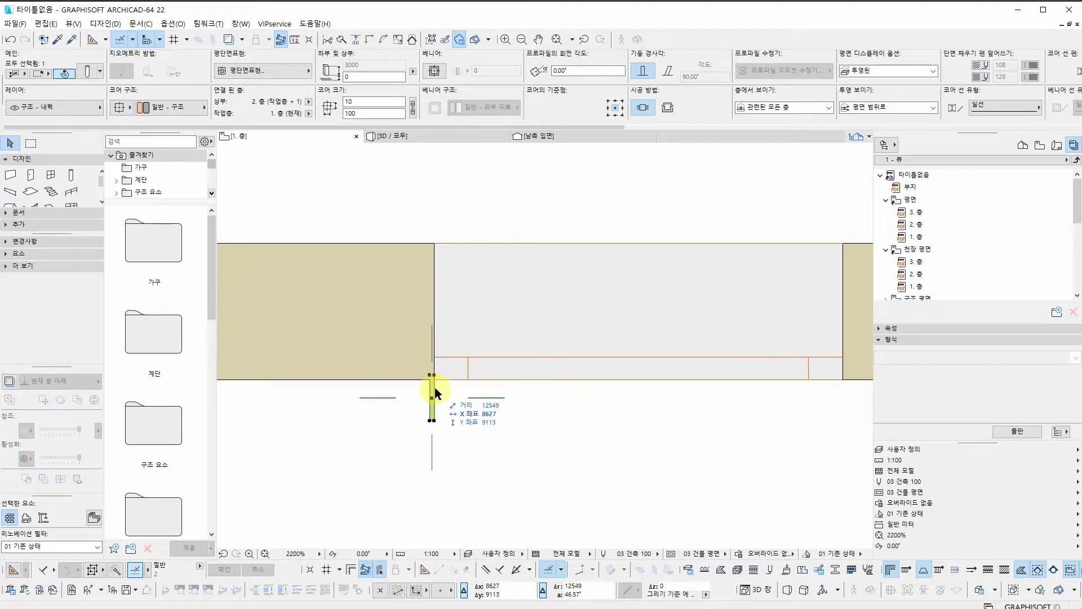
key("ctrl+d")
left_click(432, 376)
middle_click_drag(848, 385, 616, 406)
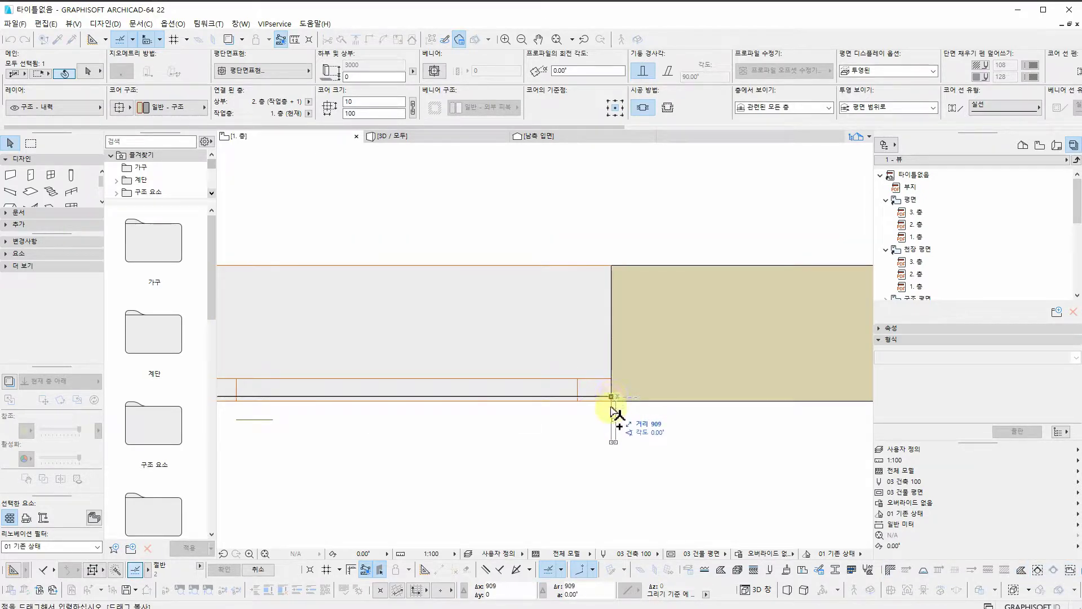
left_click(615, 398)
scroll(598, 417, "down", 2)
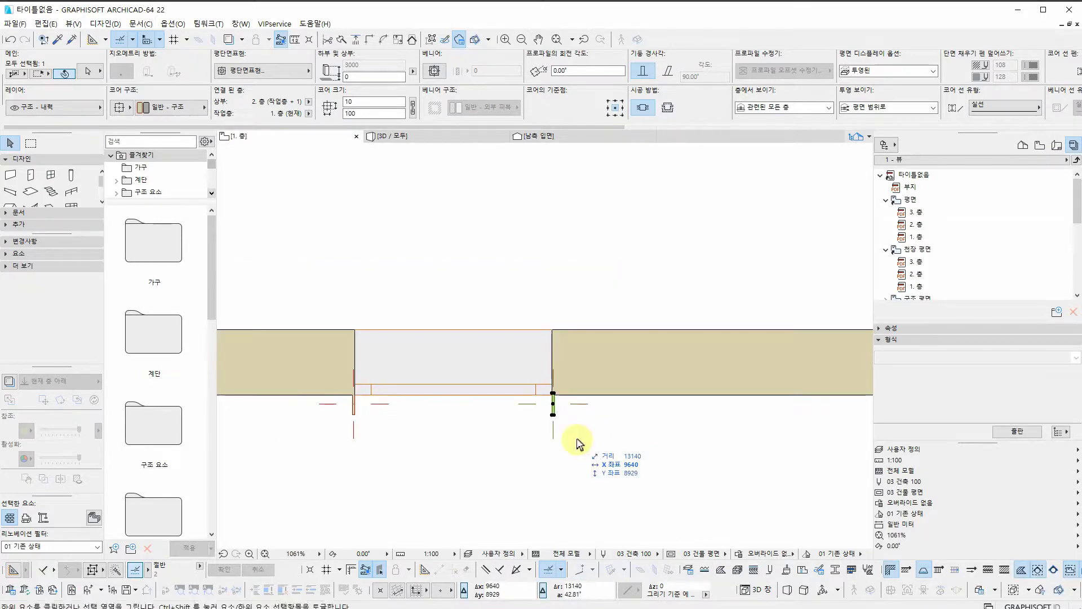
Multiply the column at the window's right edge along the wall to its right end, using the spread method at 1000 spacing.
left_click(544, 442)
key("Escape")
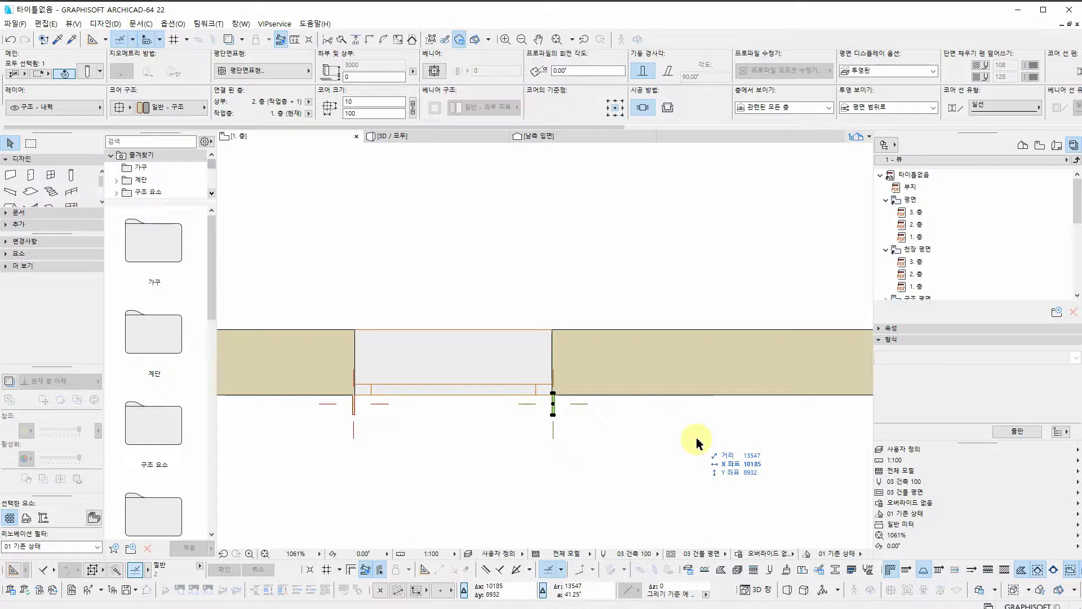
key("ctrl+u")
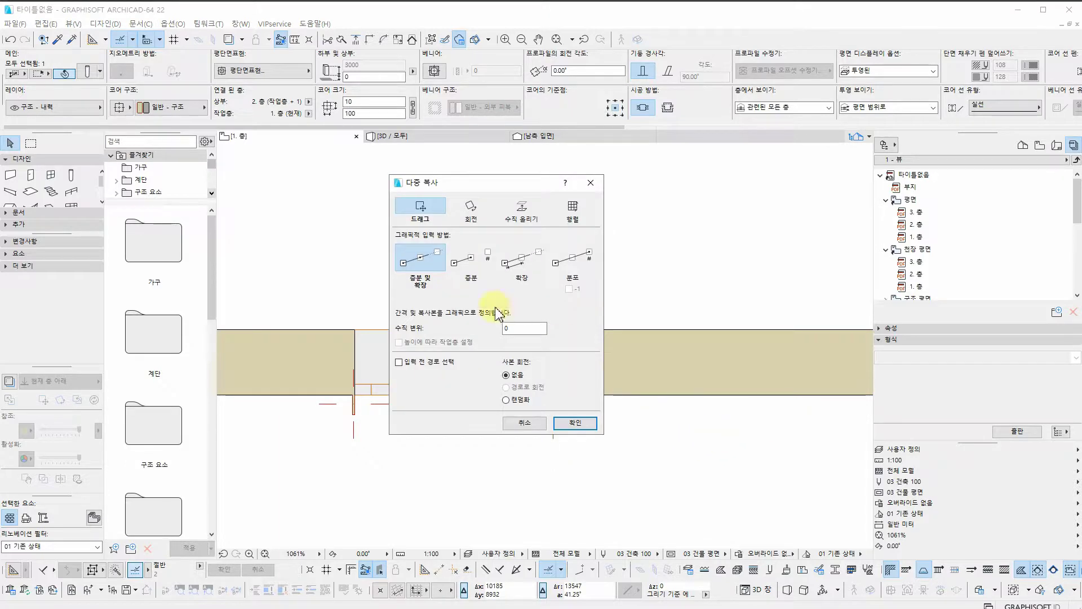
left_click(510, 273)
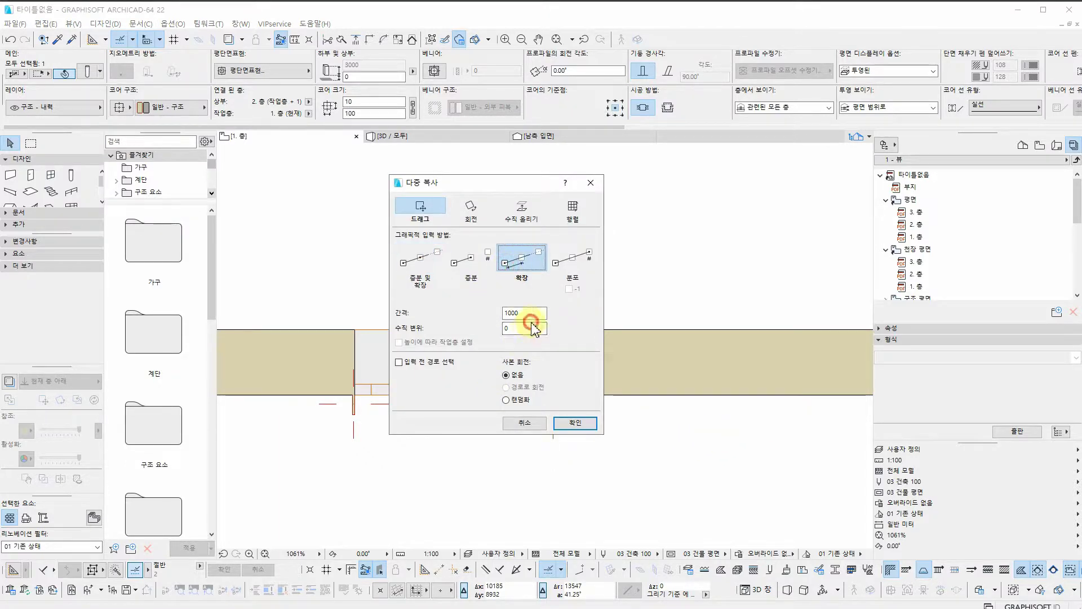
left_click(575, 423)
left_click(499, 440)
scroll(592, 446, "down", 5)
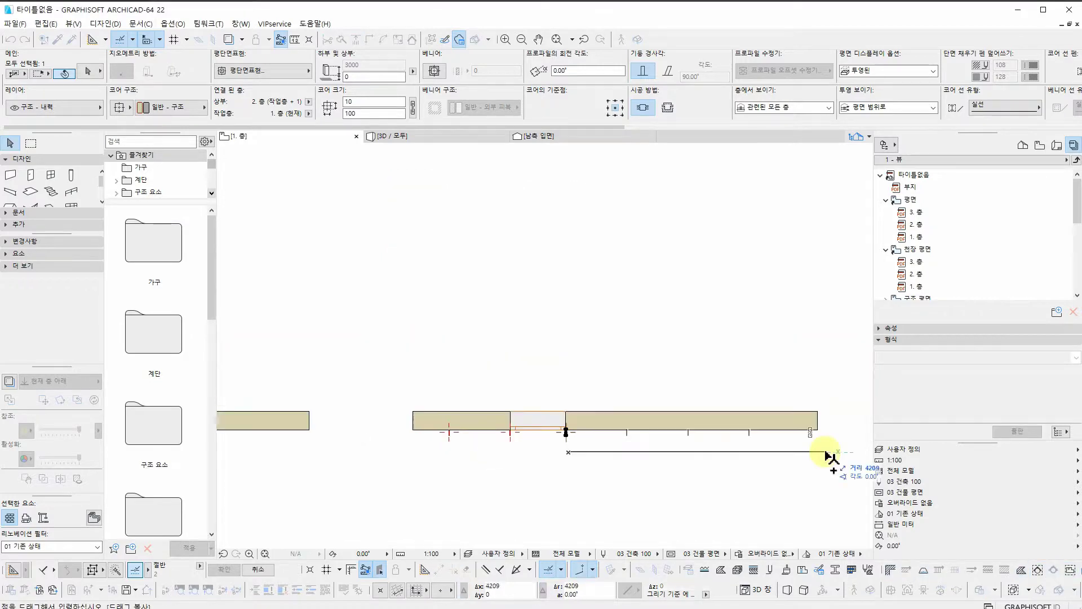
left_click(825, 451)
left_click(484, 508)
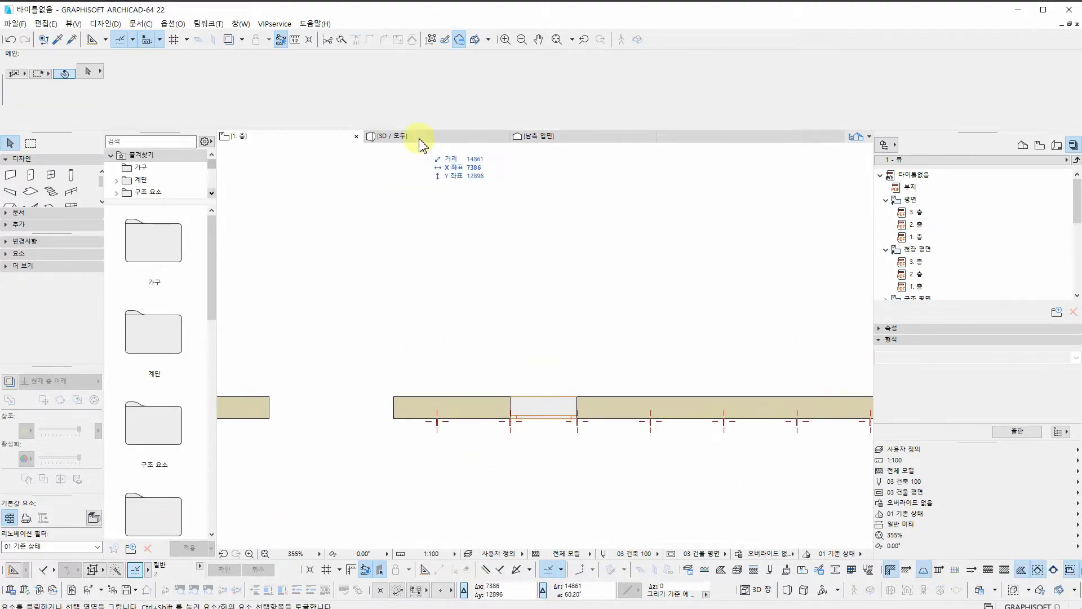
Enclose the windowed wall and its columns in a marquee and show only that area in 3D.
scroll(369, 357, "down", 2)
left_click(31, 143)
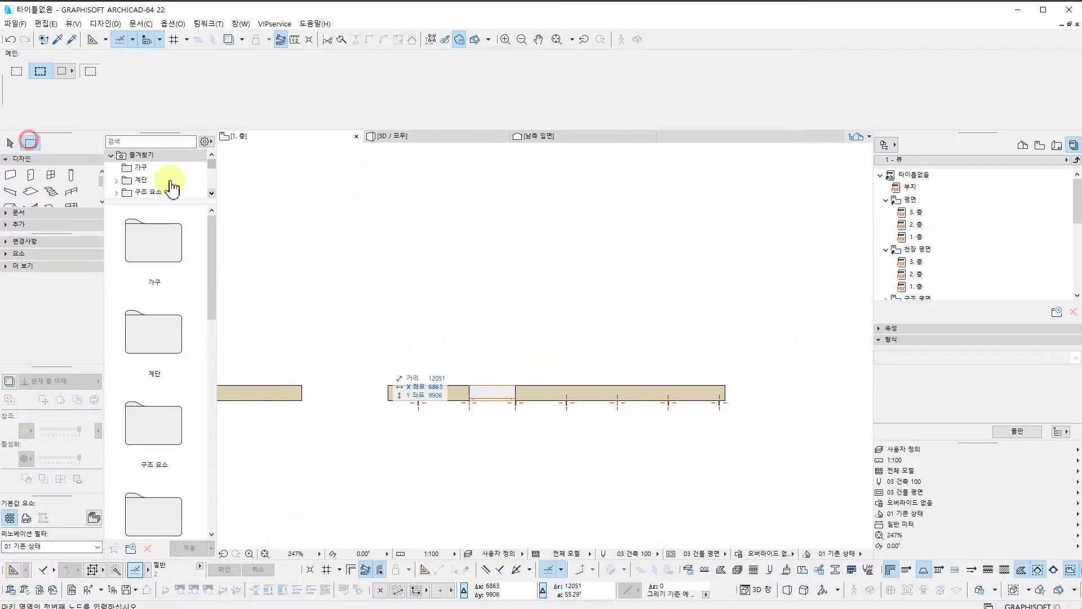
key("F5")
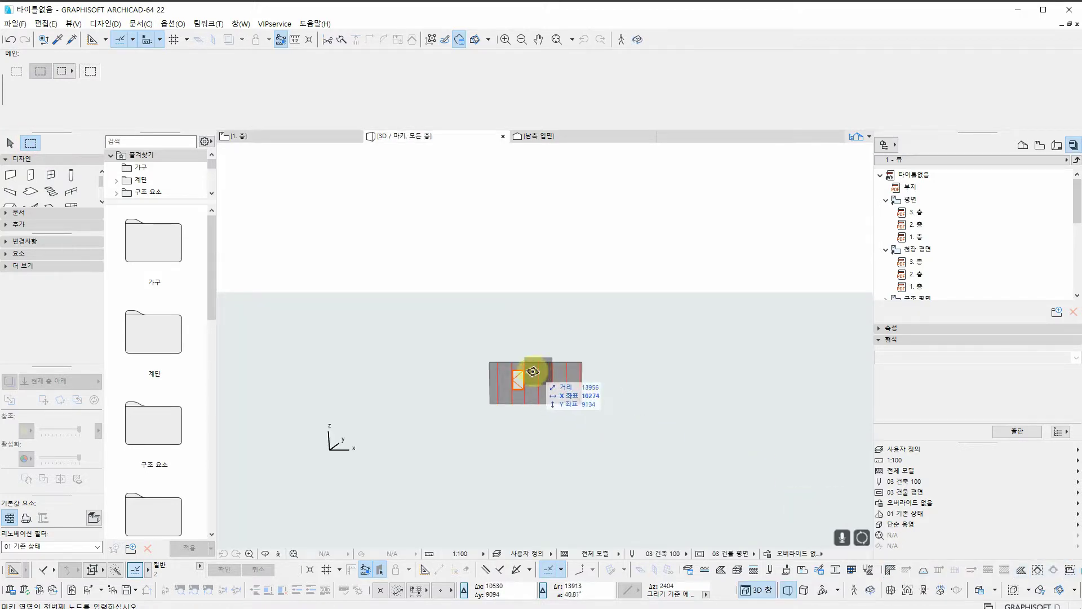
scroll(559, 407, "up", 3)
middle_click_drag(571, 387, 499, 356, "shift")
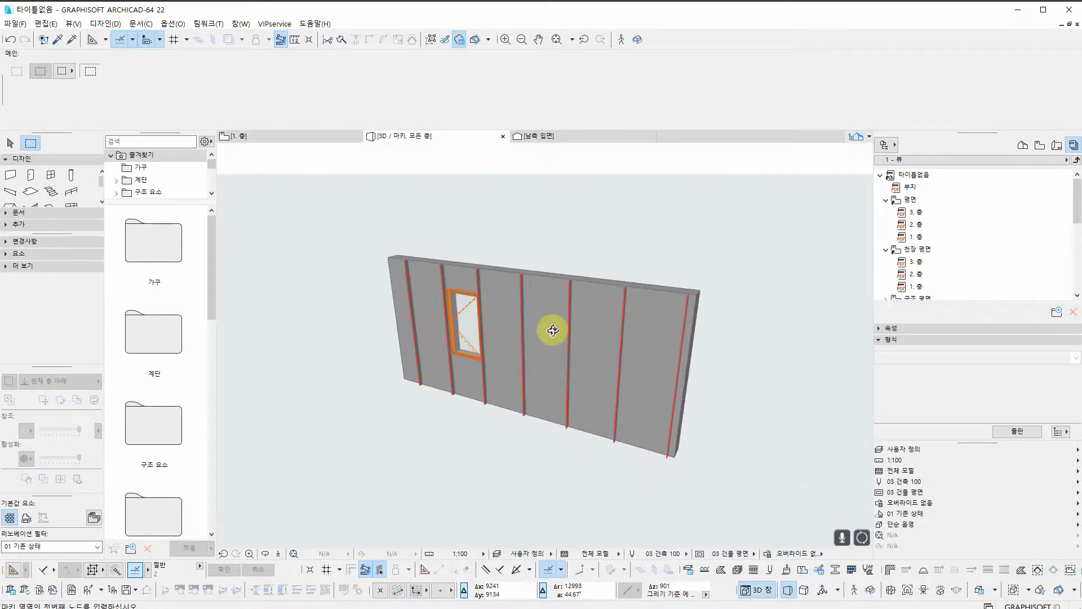
middle_click_drag(667, 360, 616, 416, "shift")
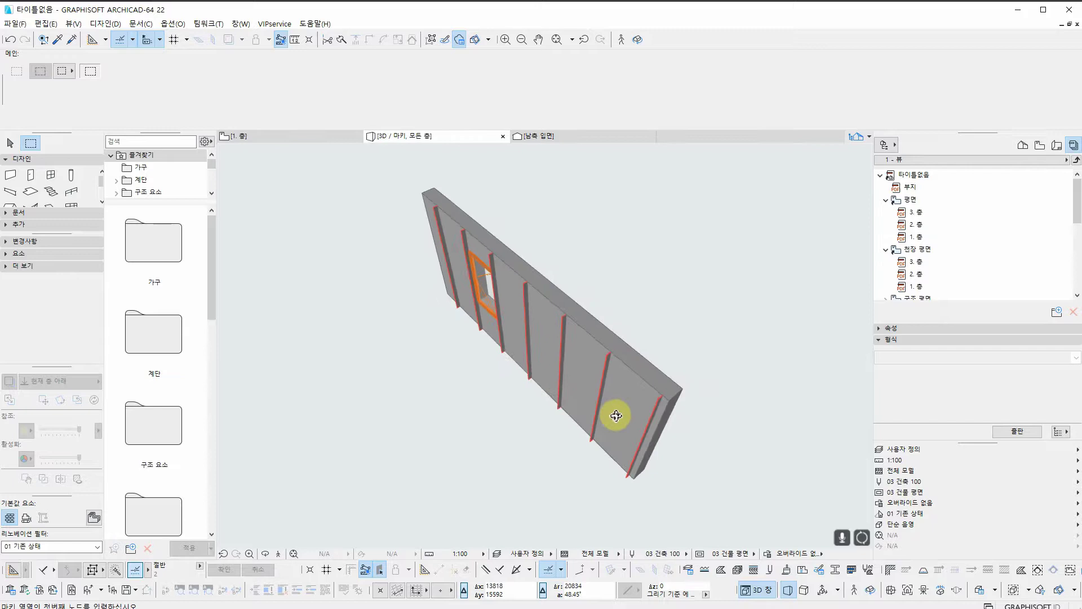
Select all the columns and assign them to the 세로줄눈 layer.
left_click(71, 175)
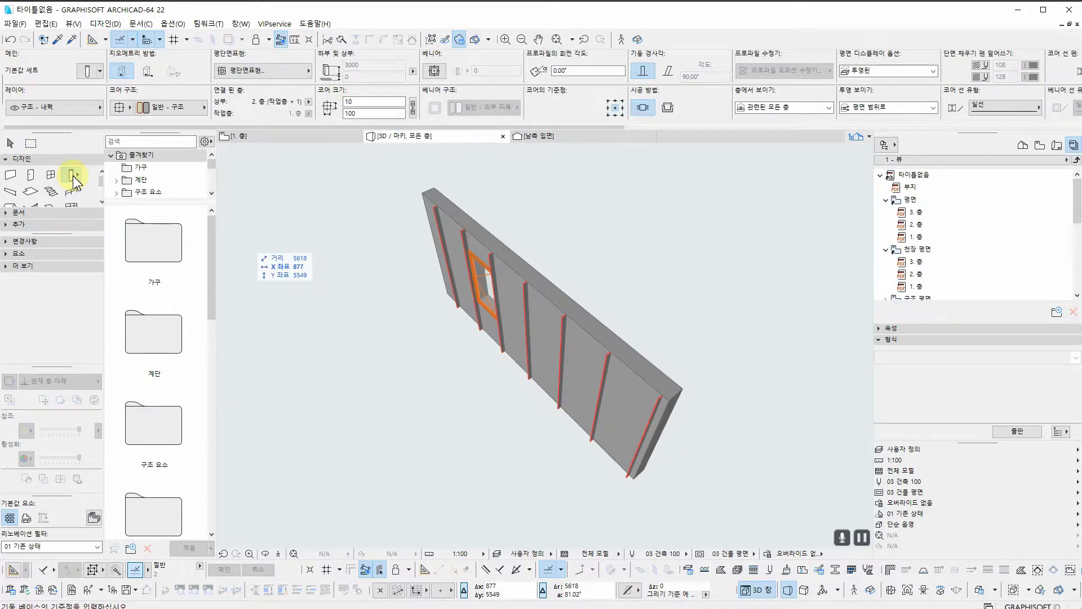
key("ctrl+a")
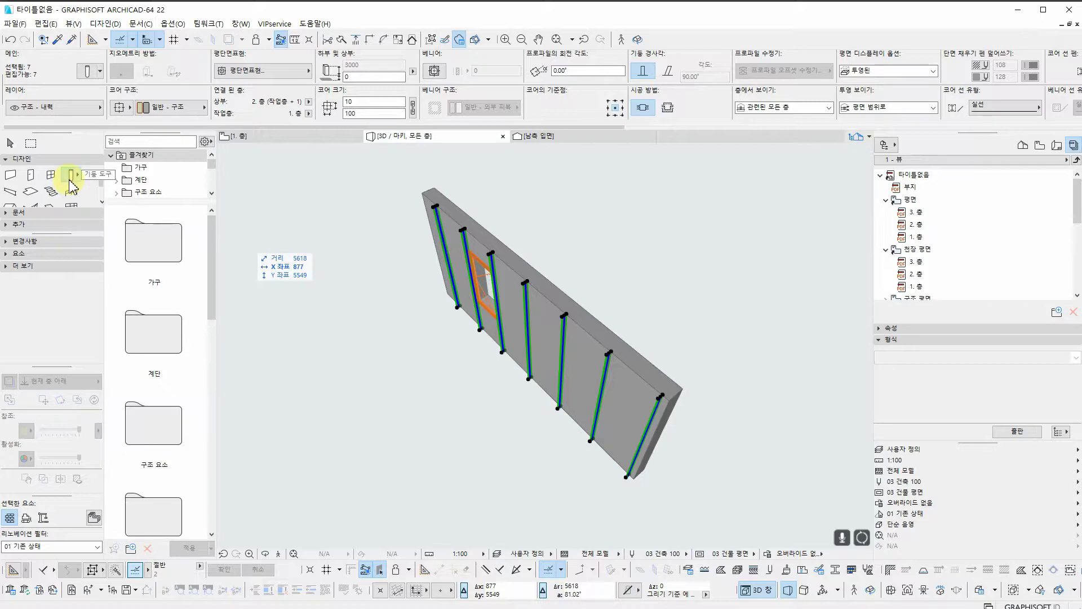
left_click(53, 107)
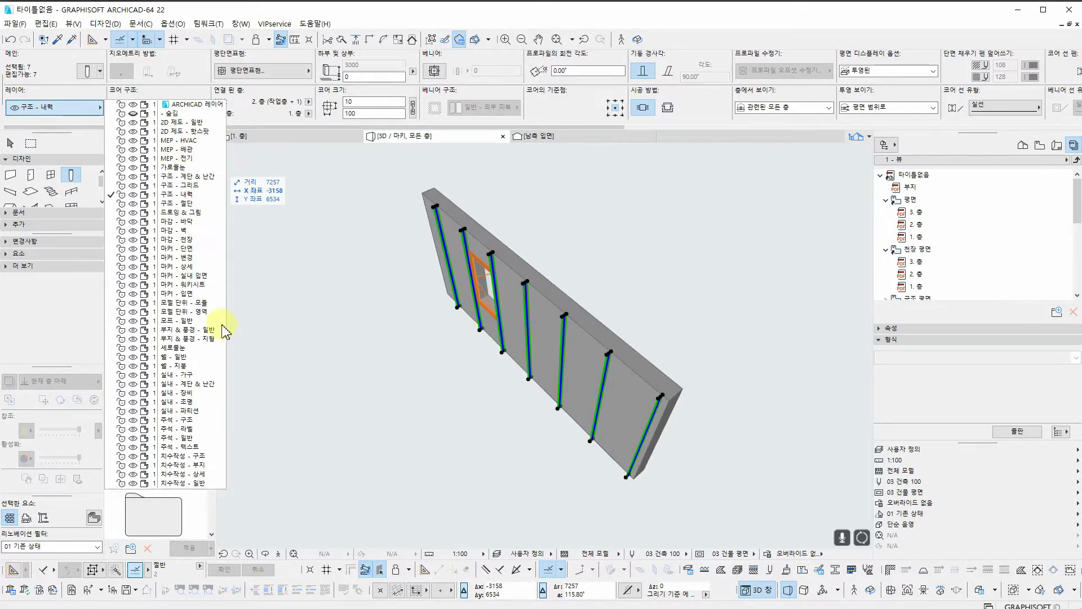
left_click(178, 348)
Subtract the columns from the wall with Solid Element Operations, using the wall as target and the columns as operators.
left_click(106, 26)
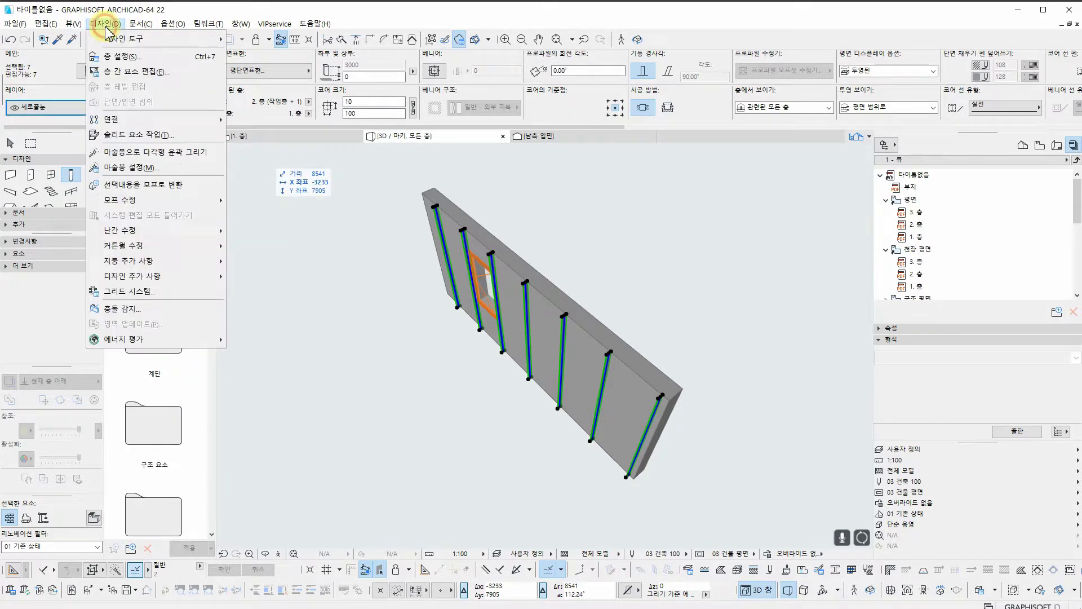
left_click(113, 133)
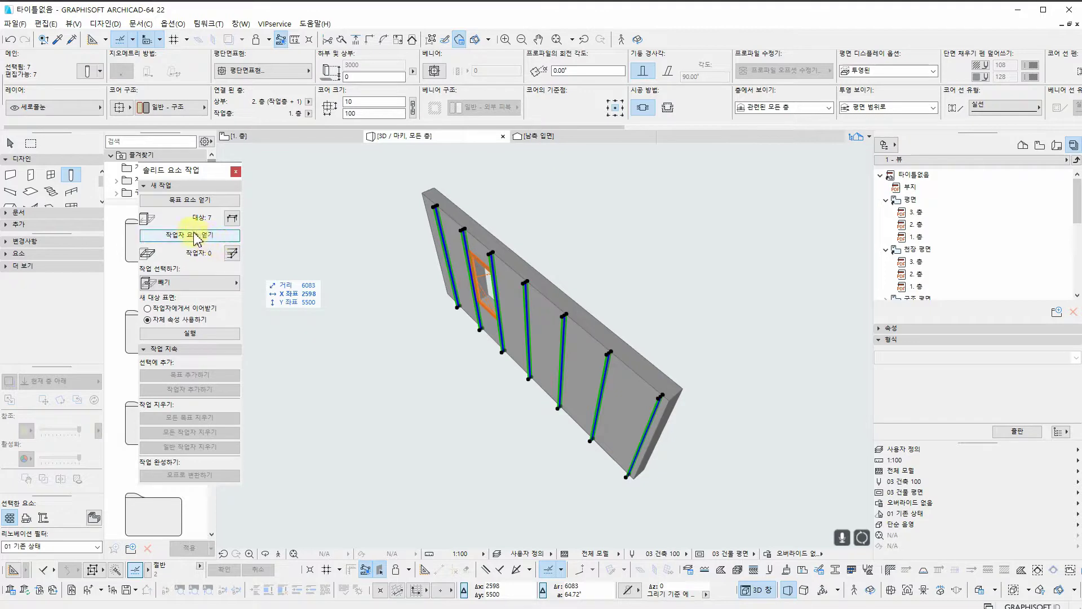
left_click(195, 237)
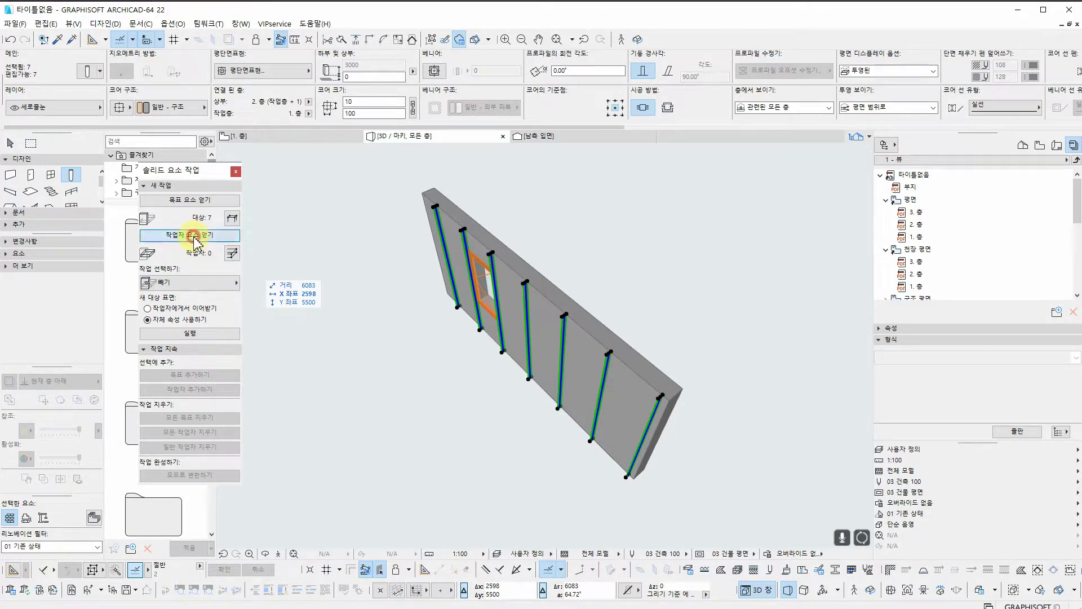
left_click(642, 377)
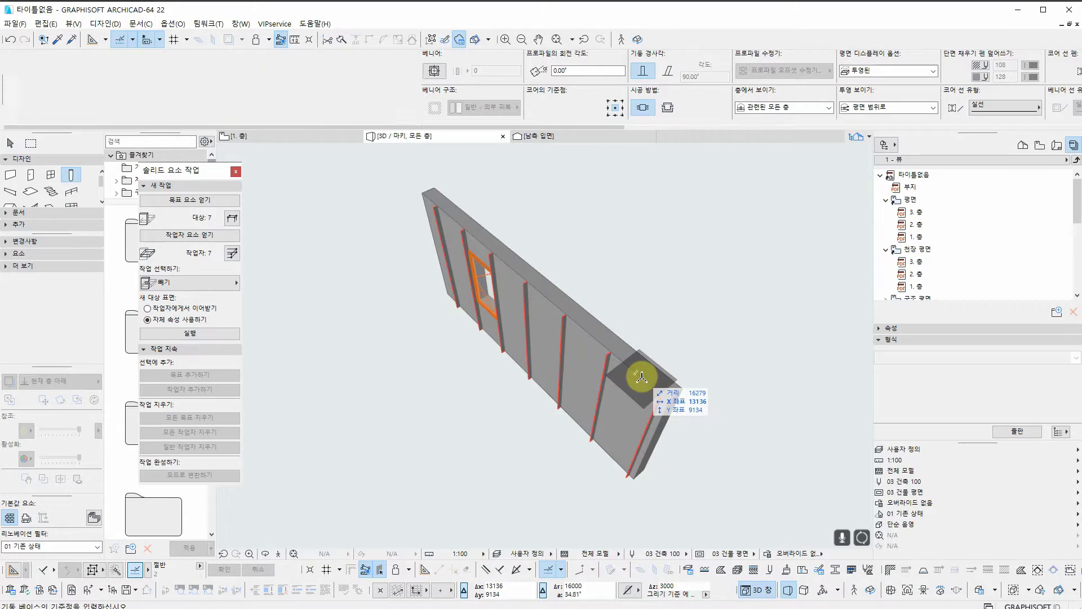
left_click(195, 209)
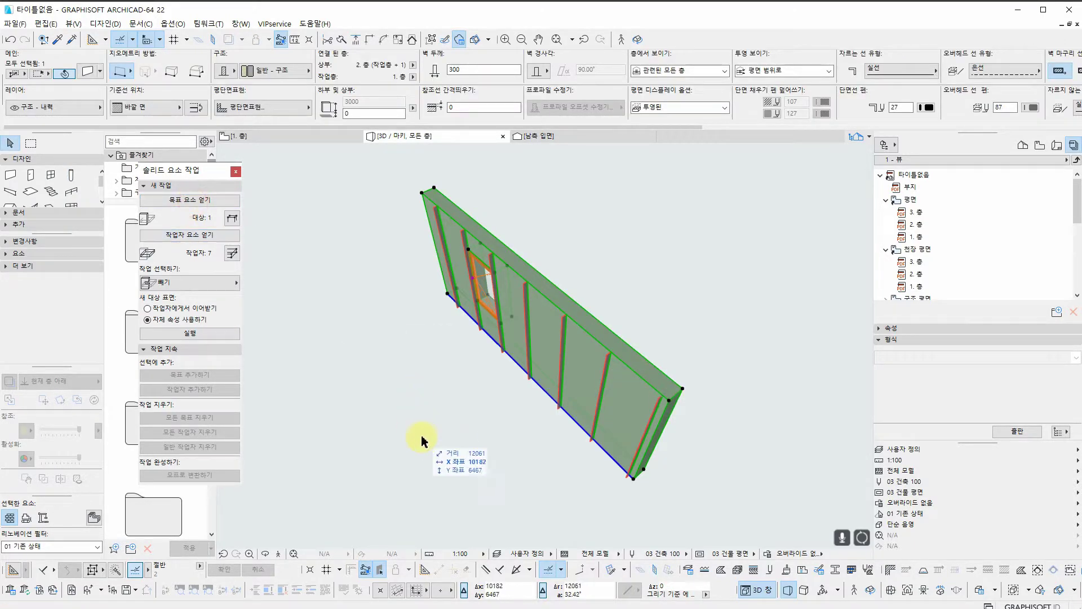
left_click(206, 334)
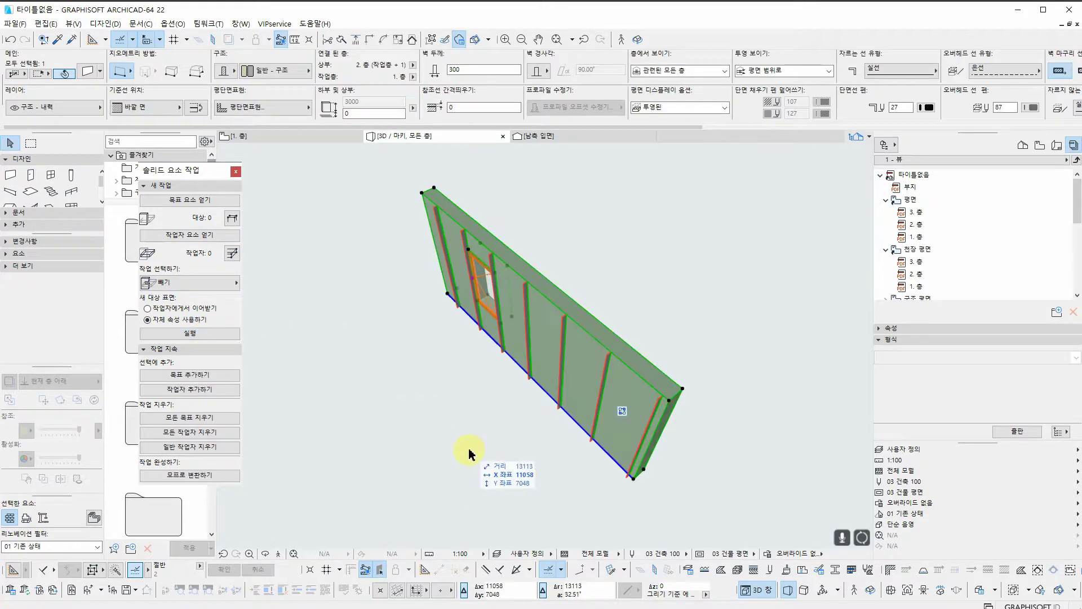
Hide the columns' 세로줄눈 layer and inspect the vertical grooves left in the wall.
left_click(456, 304)
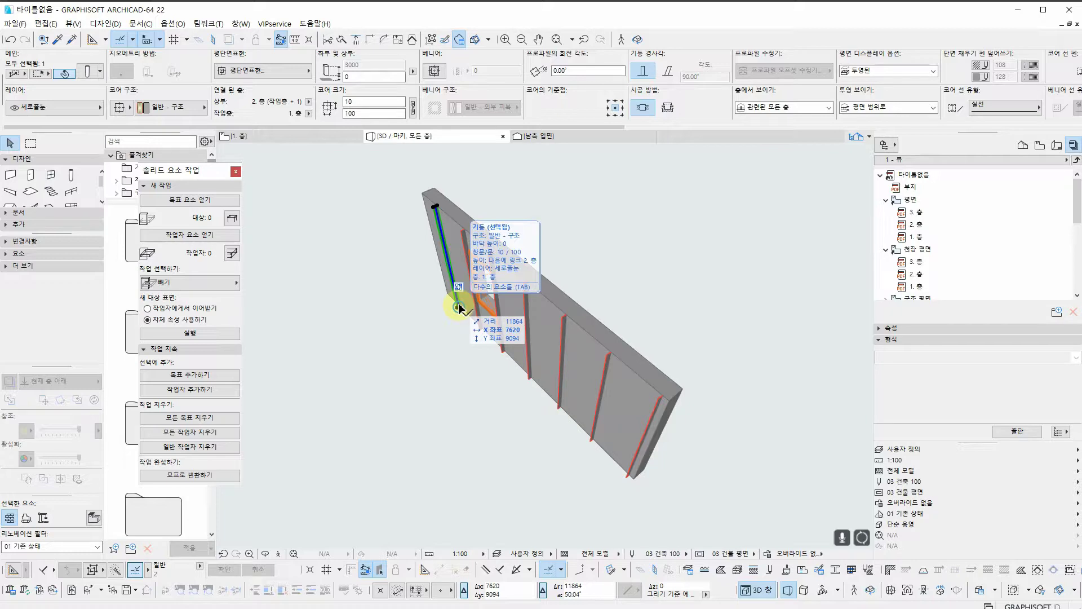
right_click(458, 308)
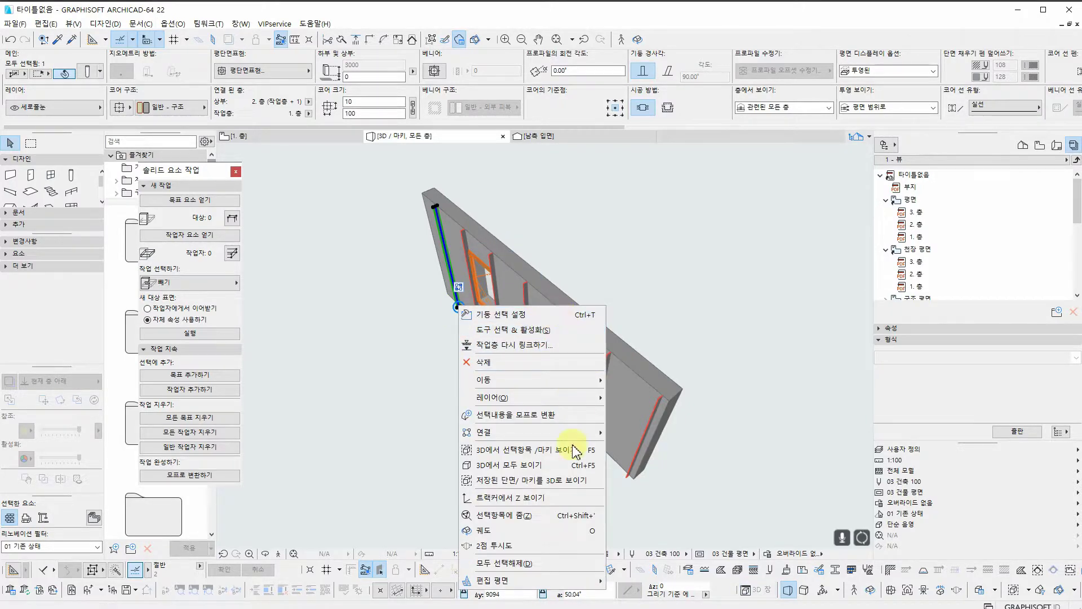
mouse_move(586, 398)
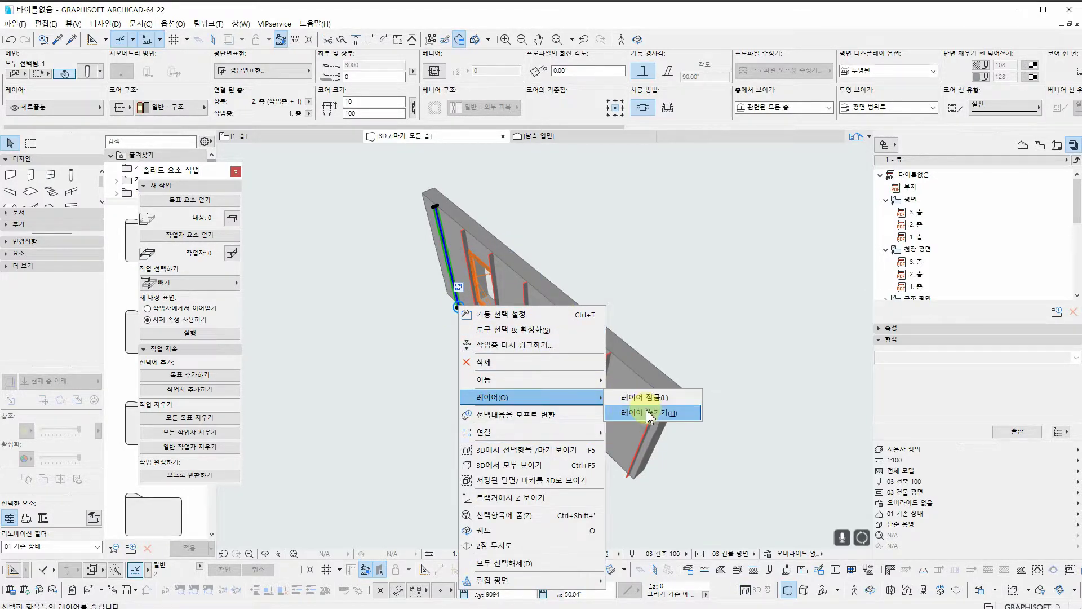
left_click(647, 412)
scroll(459, 345, "up", 5)
middle_click_drag(459, 346, 358, 331, "shift")
scroll(399, 251, "down", 6)
middle_click_drag(513, 332, 592, 327, "shift")
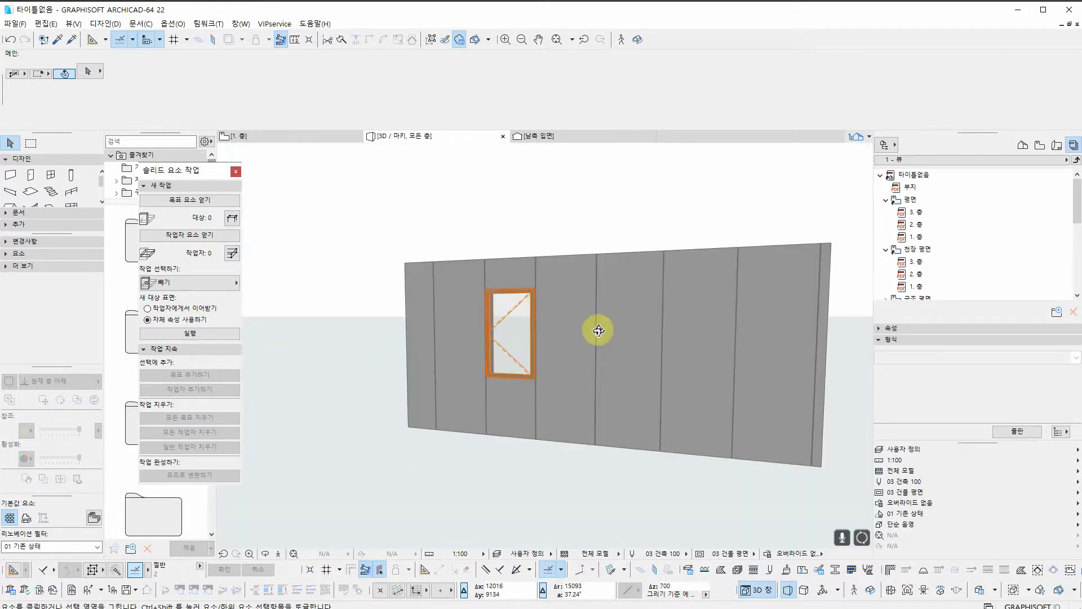
Return to the first-storey floor plan and set the Beam tool's default layer to 가로줄눈.
left_click(524, 338)
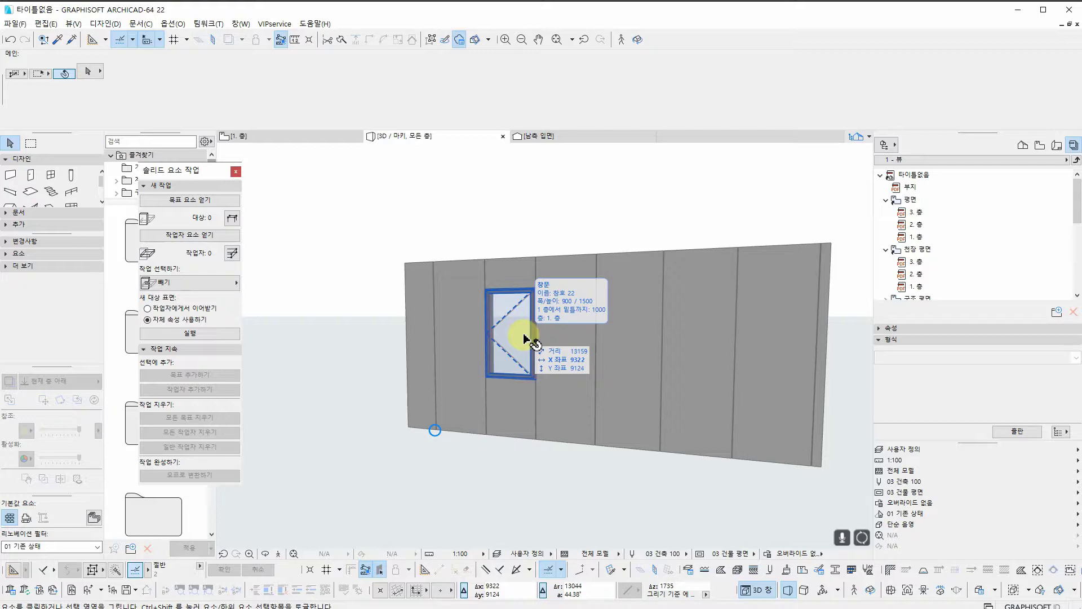
left_click(525, 339)
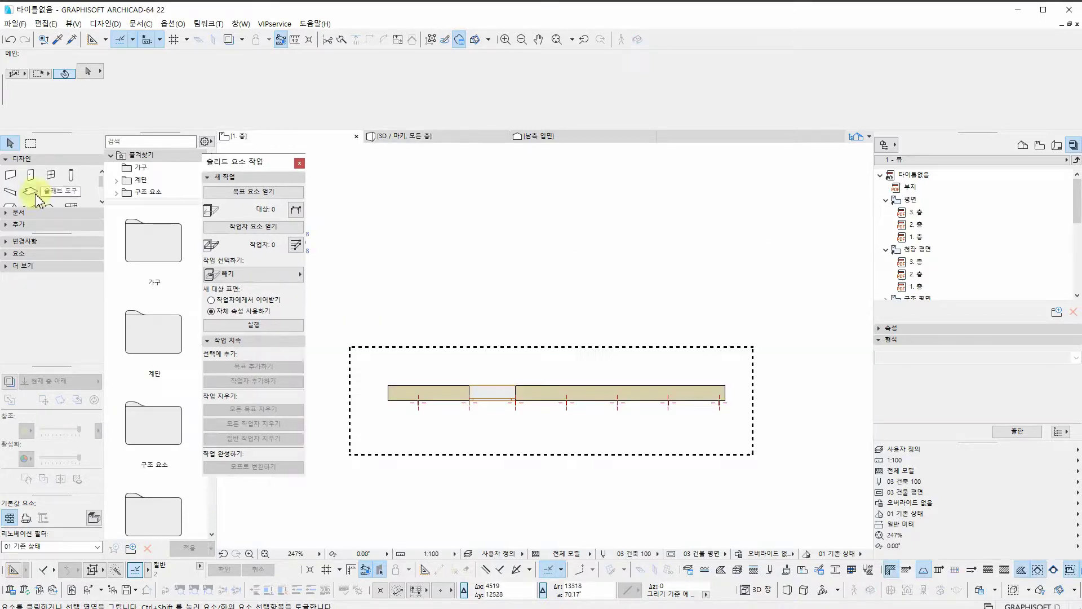
key("F2")
left_click(12, 191)
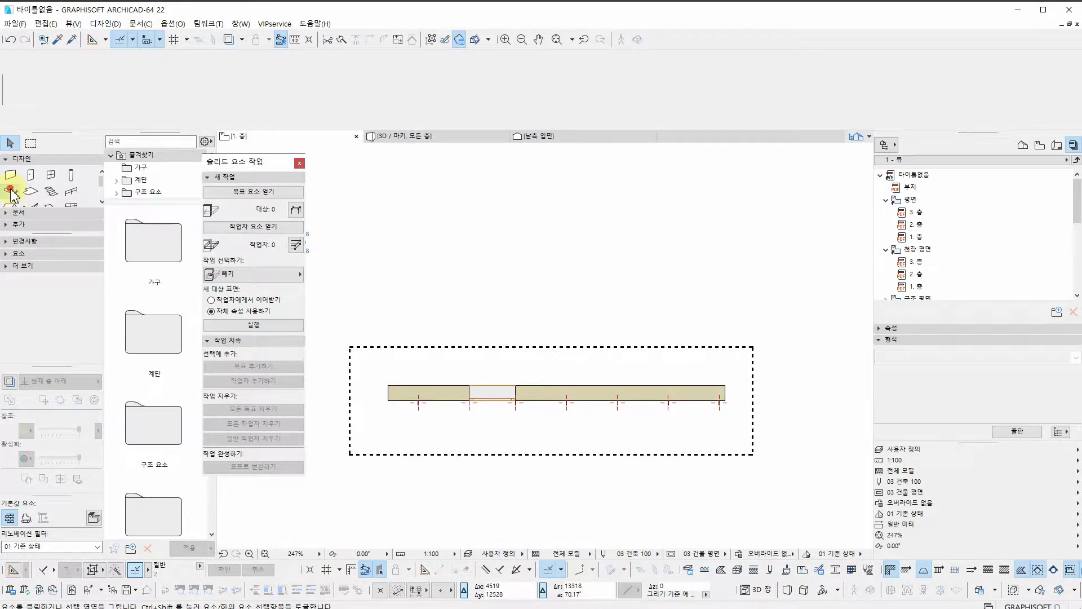
left_click(35, 106)
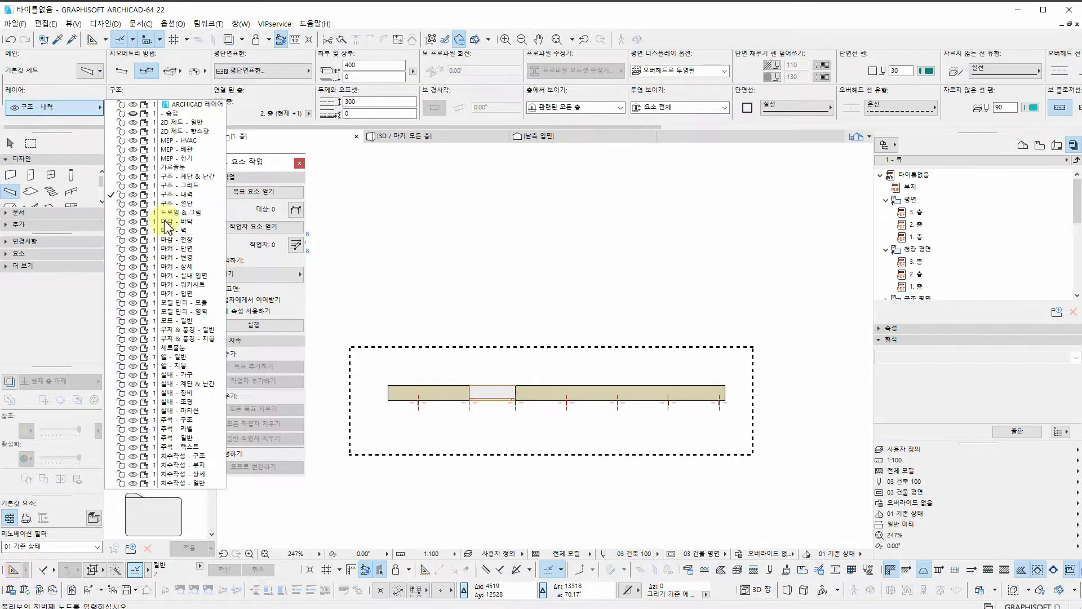
left_click(183, 168)
Set the beam defaults to a height of 10 and a reference axis offset of 150.
scroll(438, 423, "up", 3)
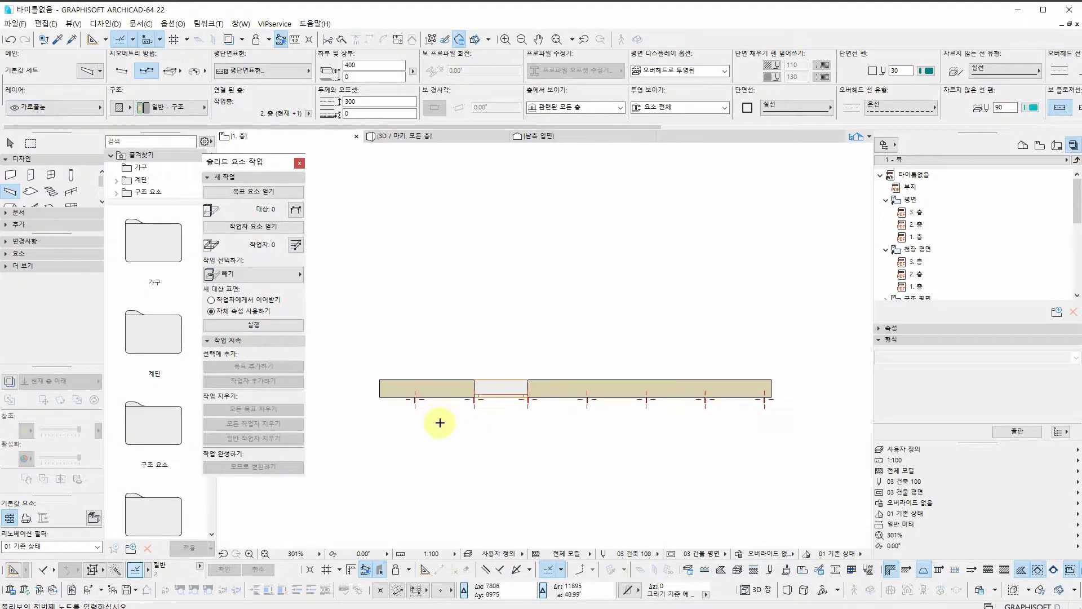
key("ctrl+t")
double_click(436, 144)
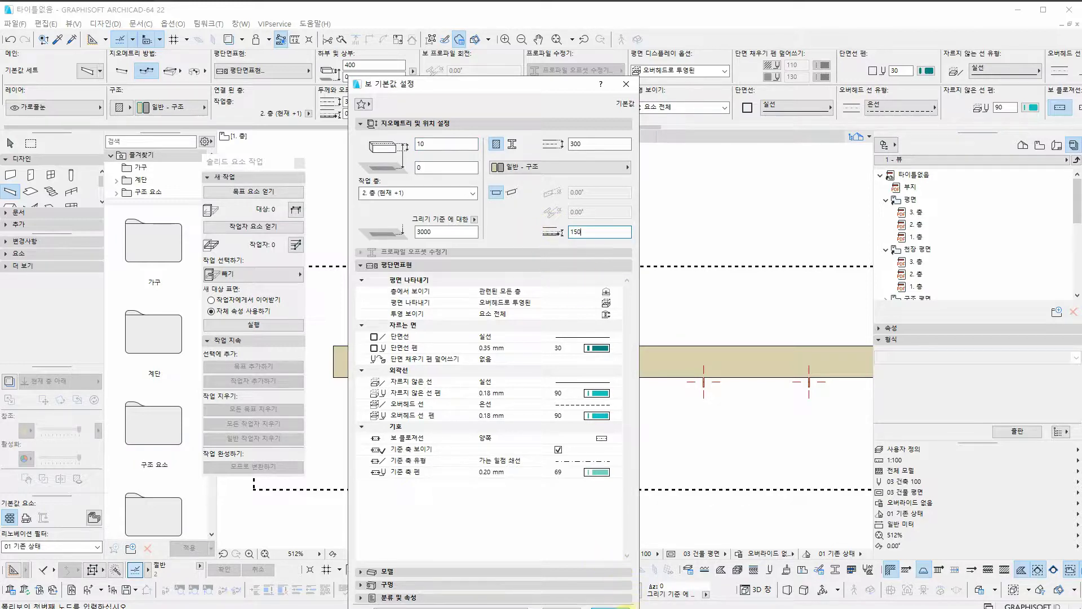
left_click(612, 607)
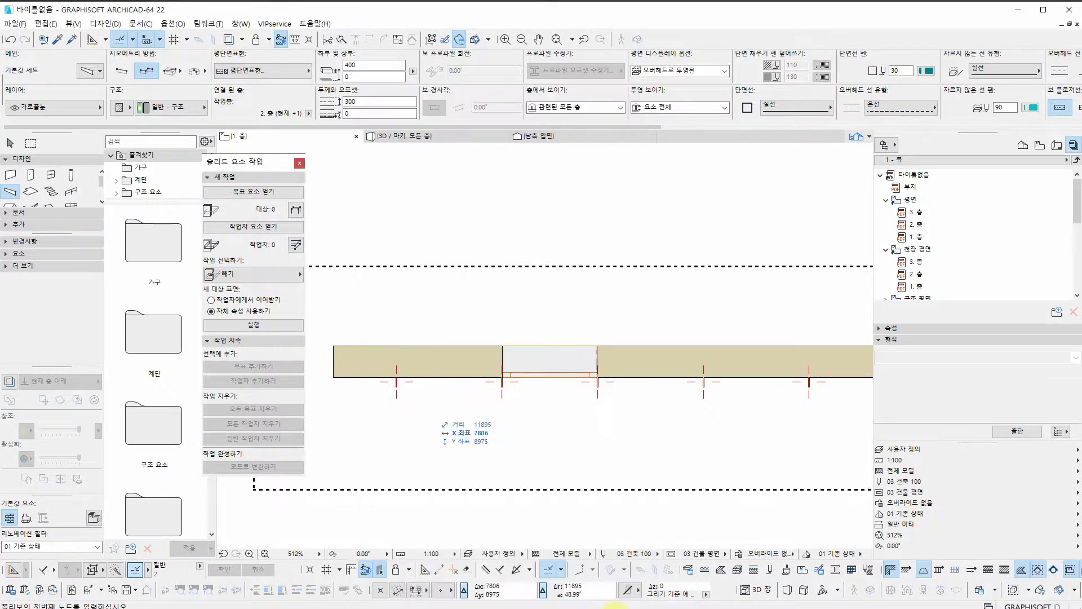
Draw a beam along the wall's grooved face from its left to right corner, and set its reference axis offset to -150.
left_click(334, 377)
scroll(369, 438, "down", 2)
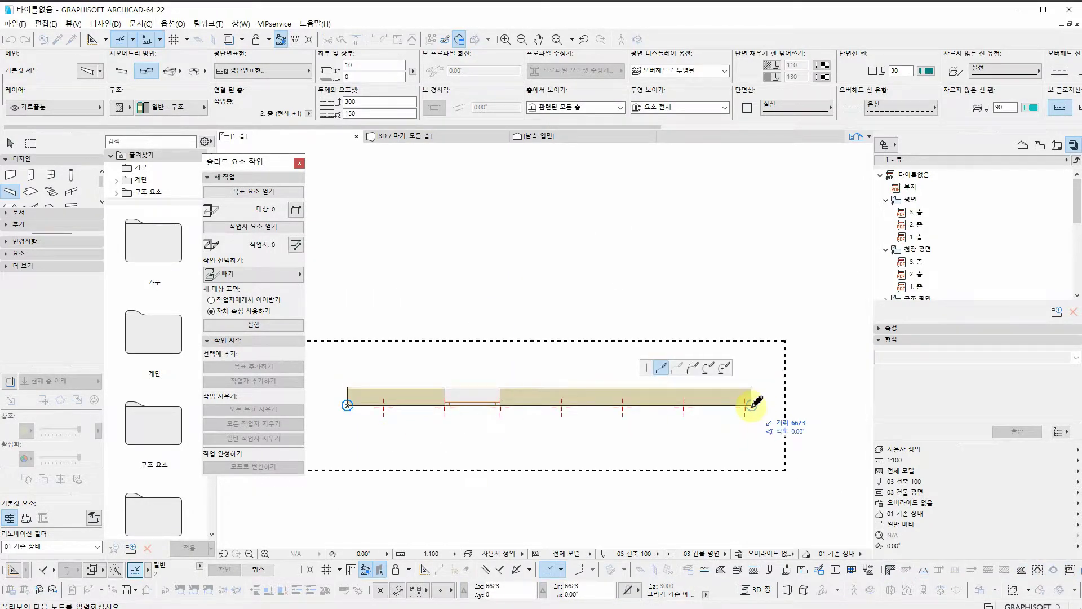
double_click(755, 401)
scroll(738, 429, "up", 3)
key("Escape")
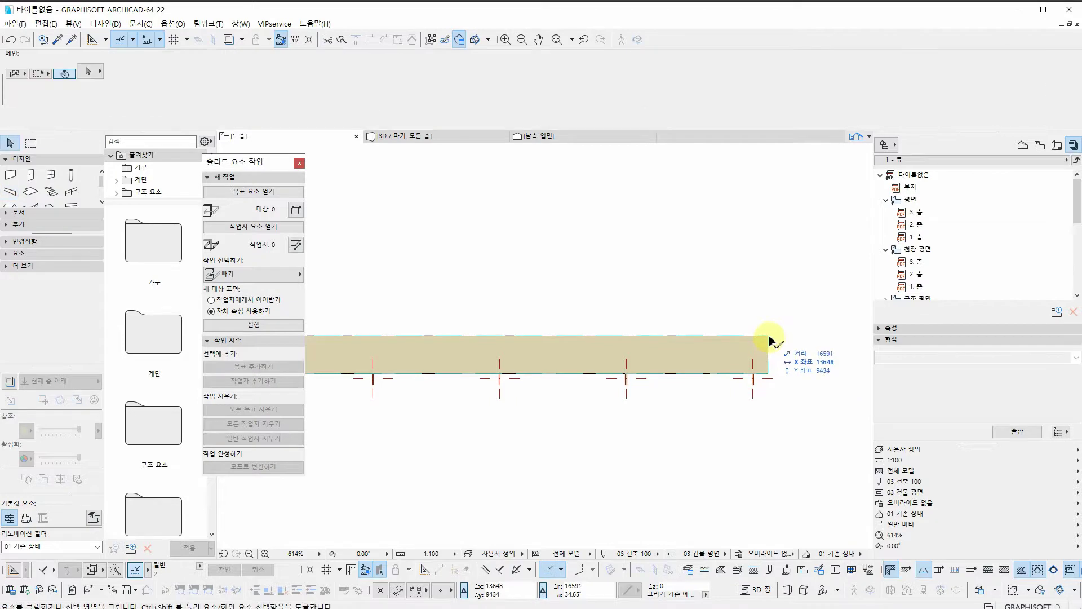
left_click(768, 340)
scroll(575, 519, "down", 3)
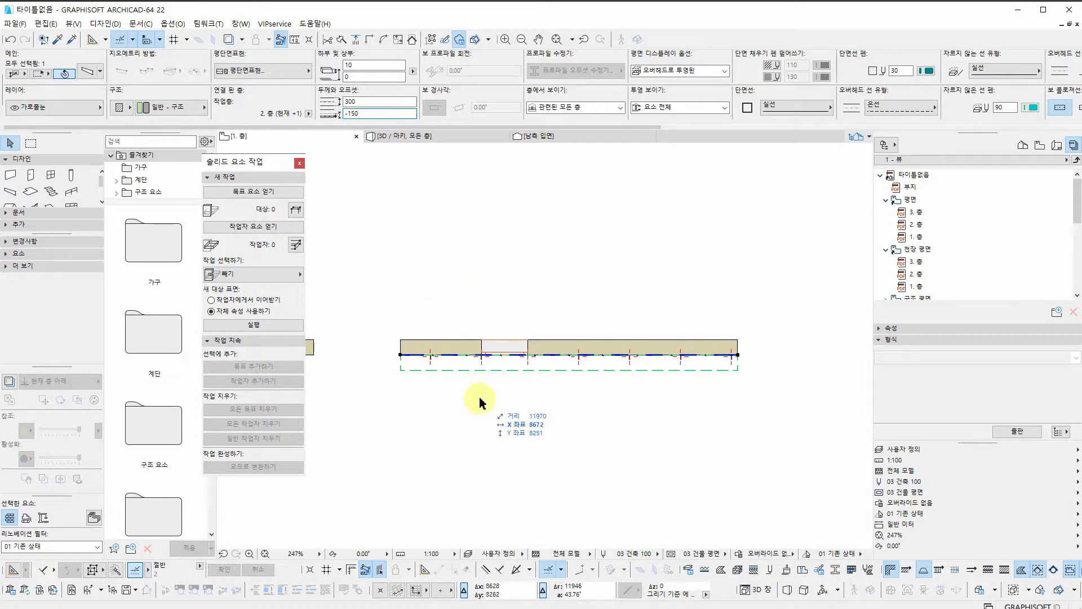
Try moving the beam 10 toward the inside of the wall, and undo the move.
scroll(434, 369, "up", 5)
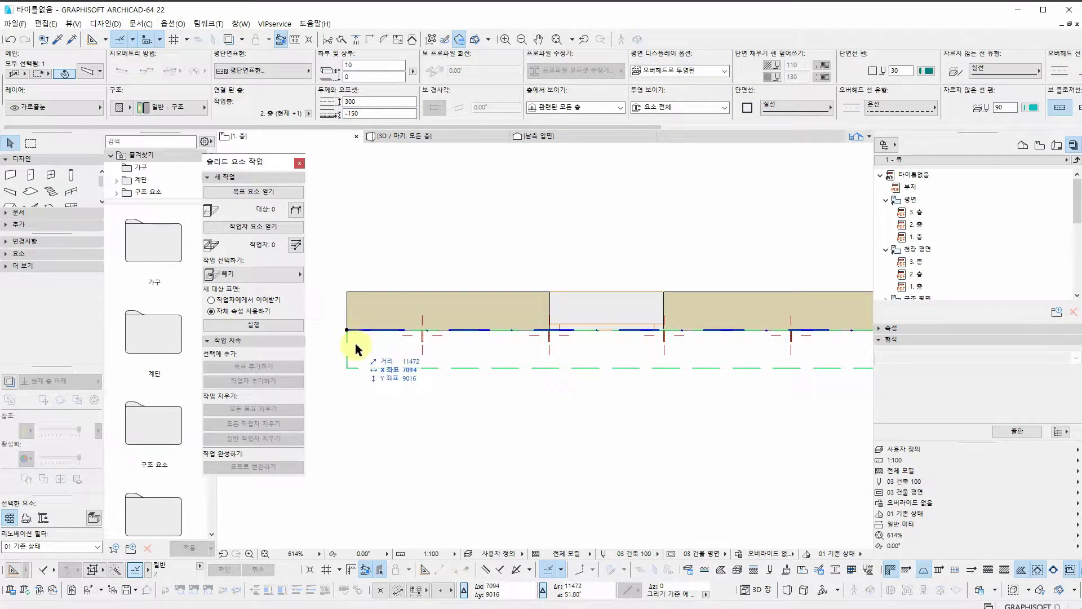
scroll(355, 348, "up", 4)
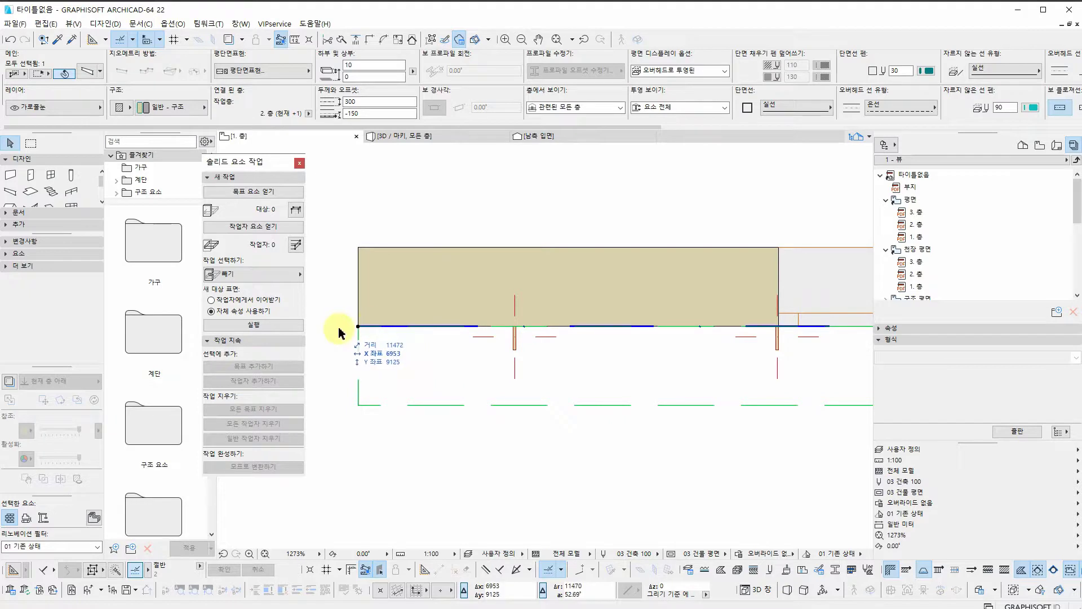
left_click(346, 382)
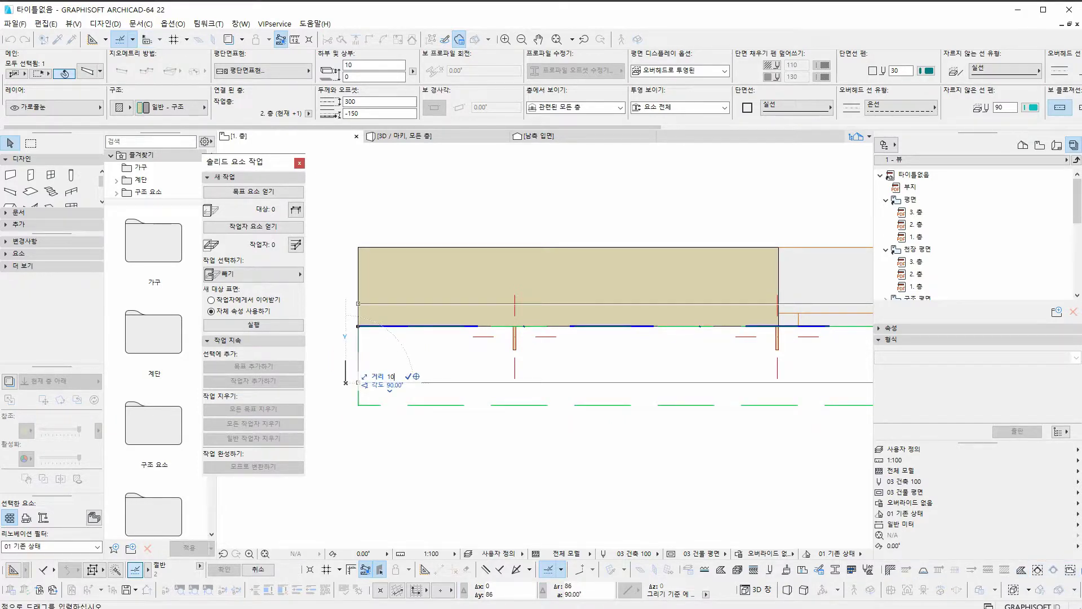
type("10")
key("Return")
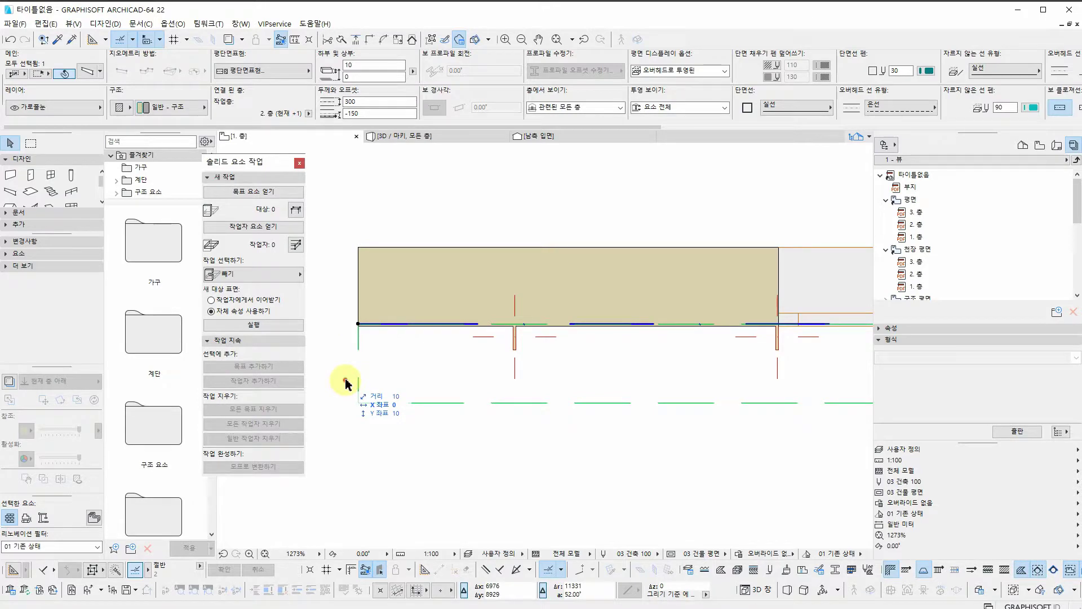
key("ctrl+z")
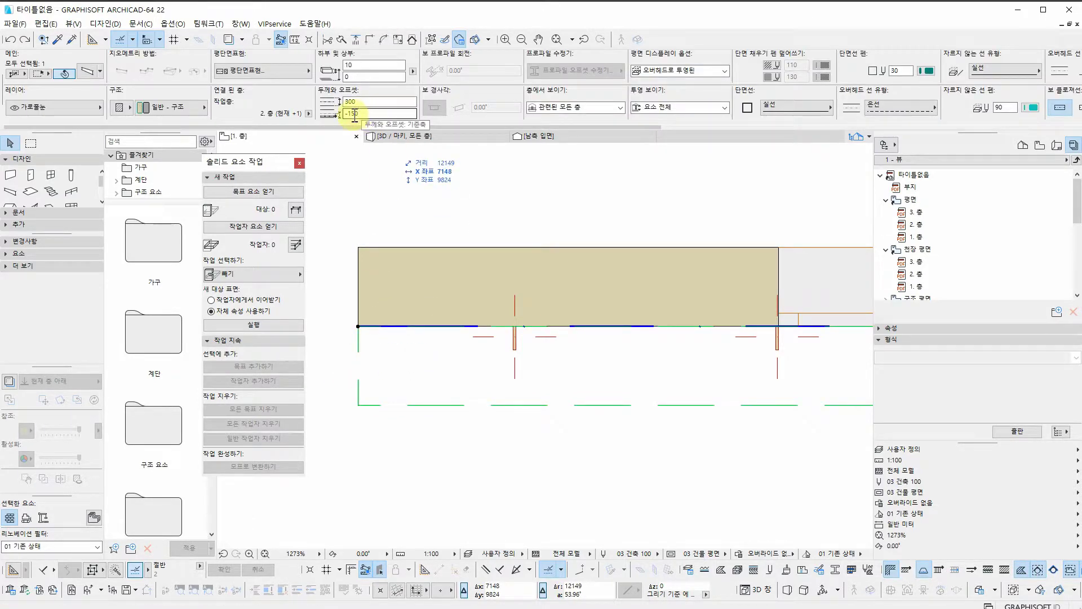
Set the beam's reference axis offset to -140 and look at it briefly in the 3D view.
left_click(471, 464)
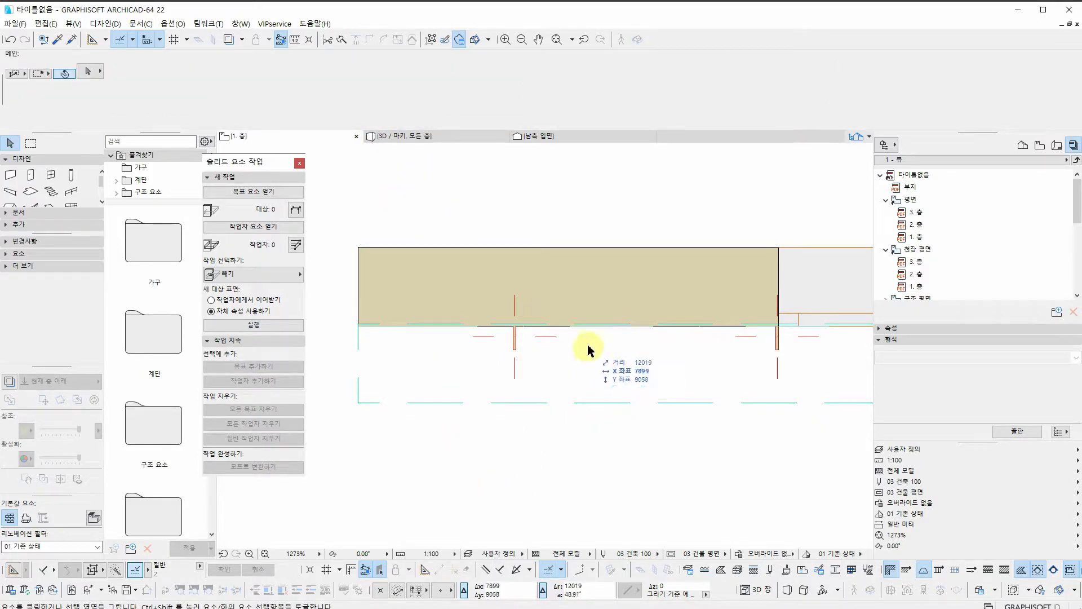
left_click(415, 141)
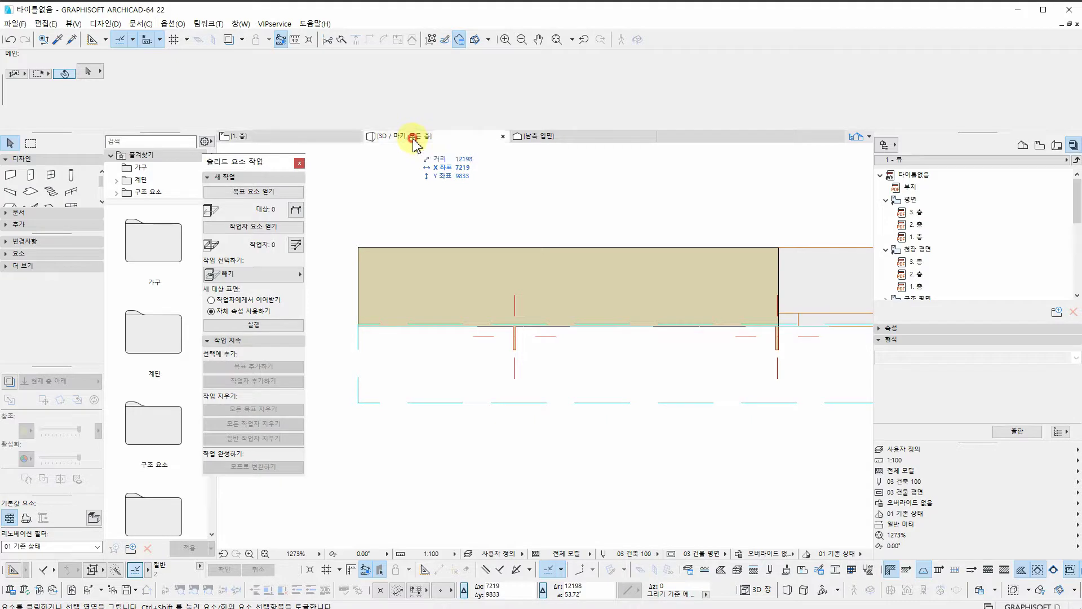
left_click(281, 140)
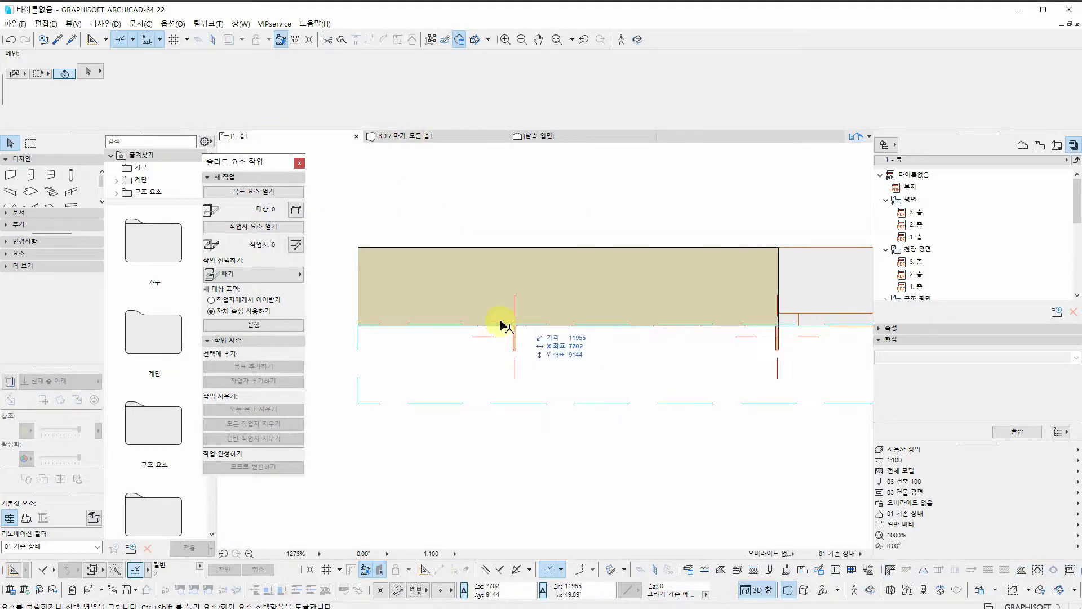
Place a section line across the wall through the window opening on the first-storey floor plan.
left_click(23, 212)
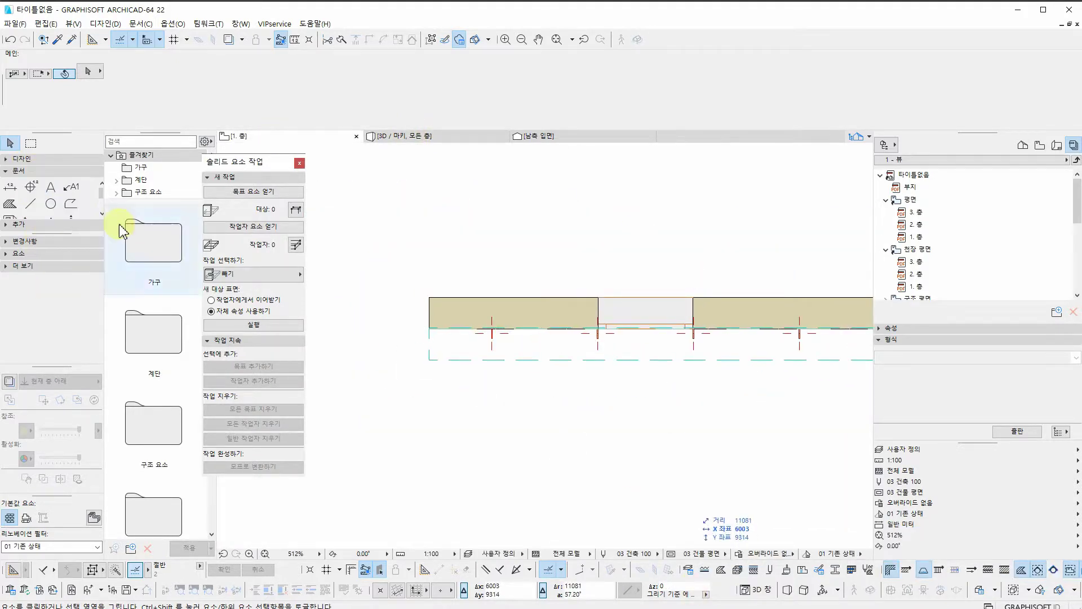
scroll(50, 198, "down", 2)
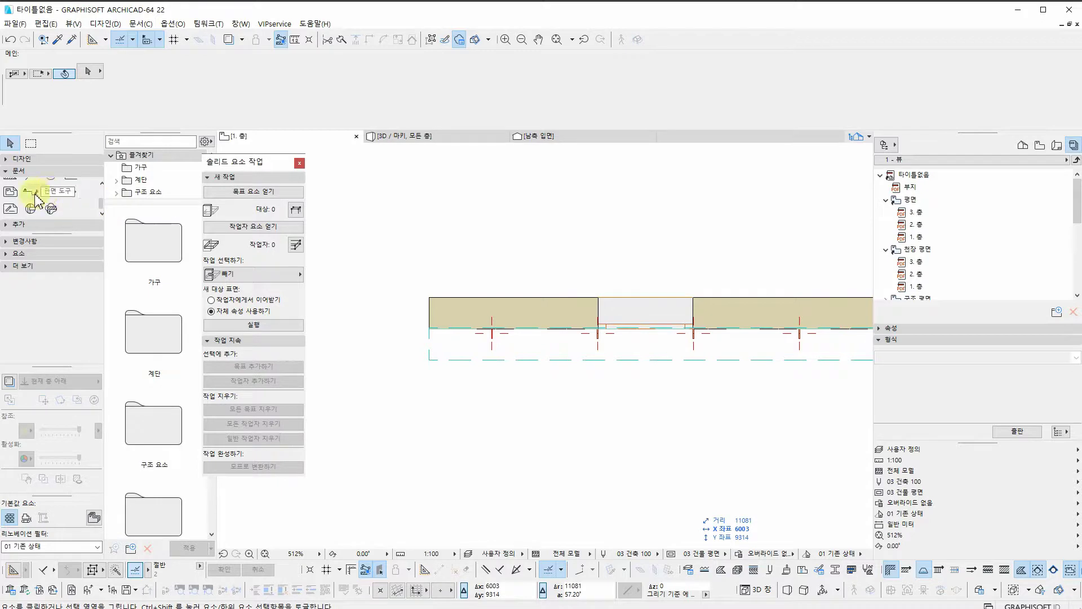
left_click(31, 194)
left_click(642, 254)
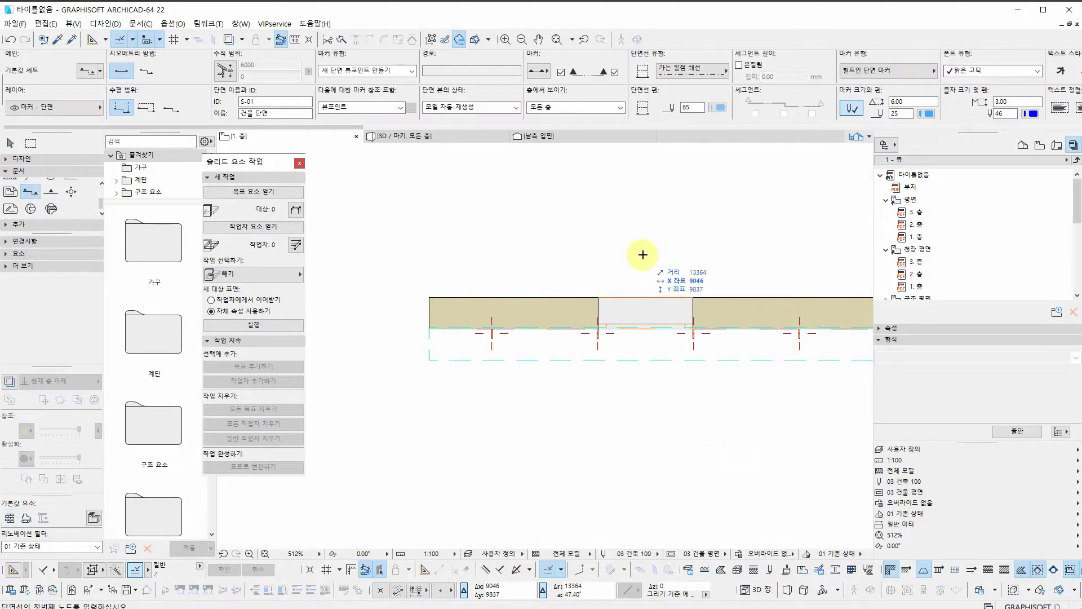
left_click(643, 398)
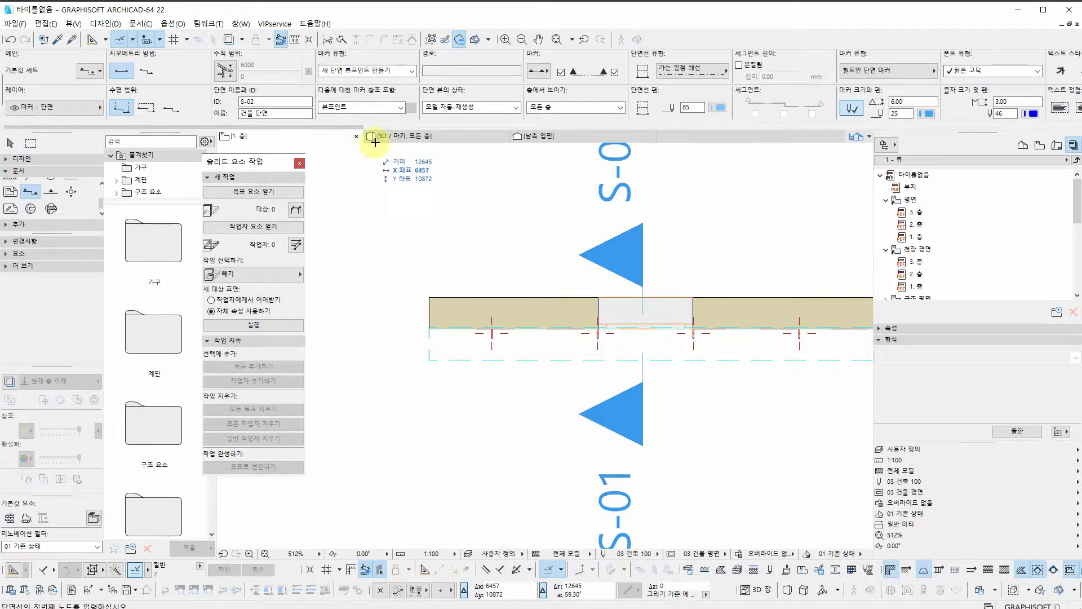
key("Escape")
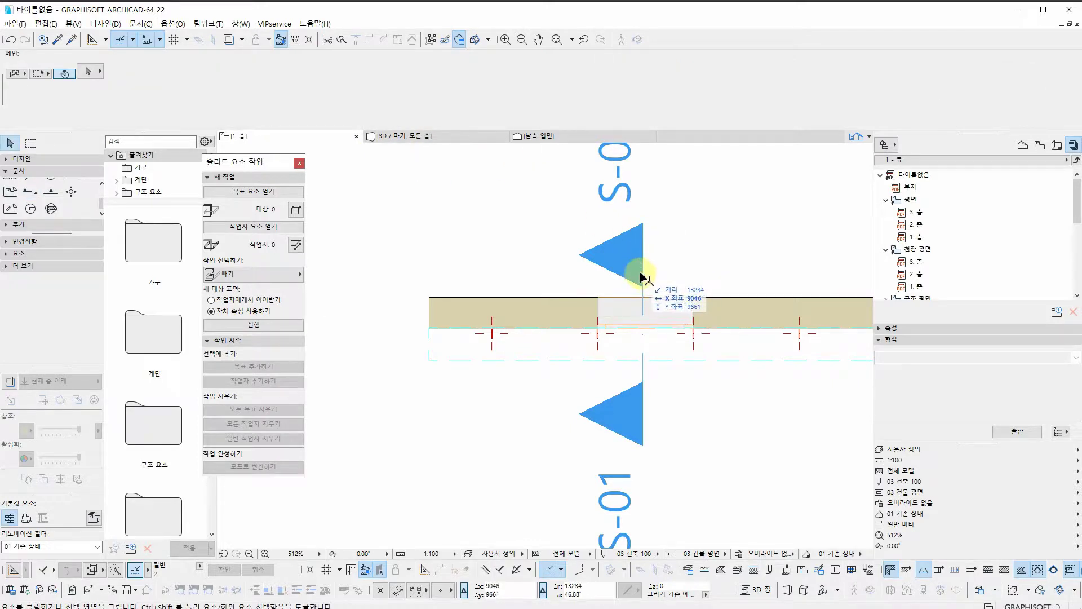
Open the section view of the S-01 section marker with the current view settings.
left_click(643, 276)
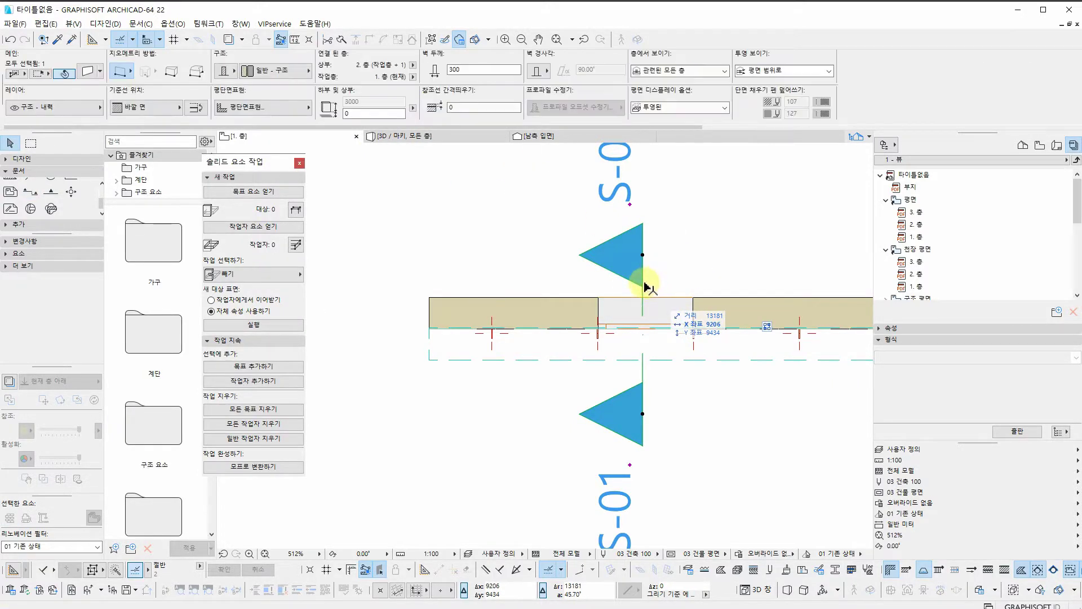
right_click(644, 280)
key("Escape")
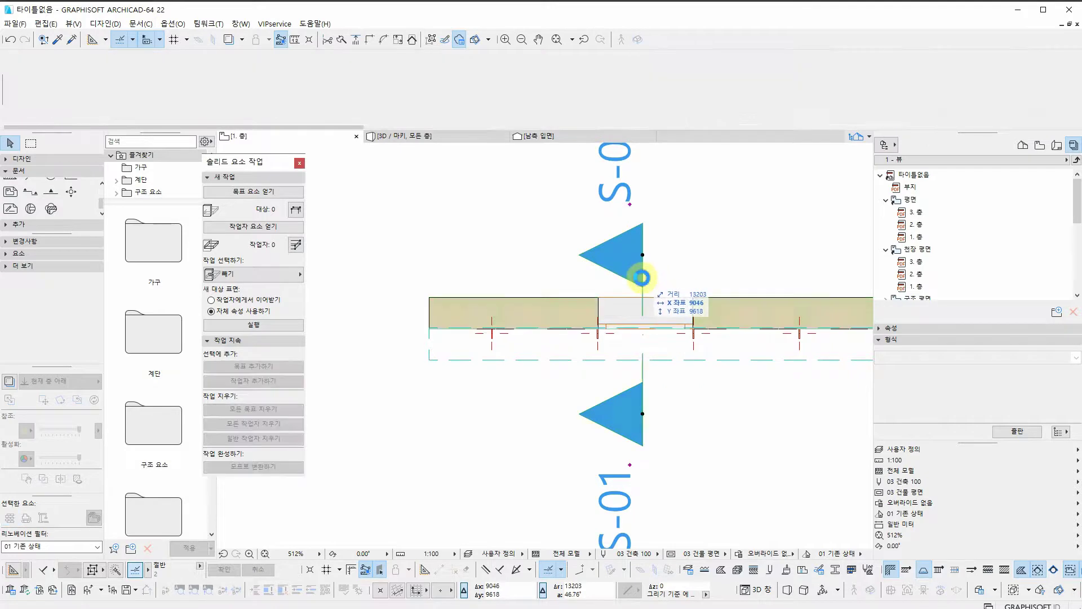
left_click(643, 280)
right_click(643, 280)
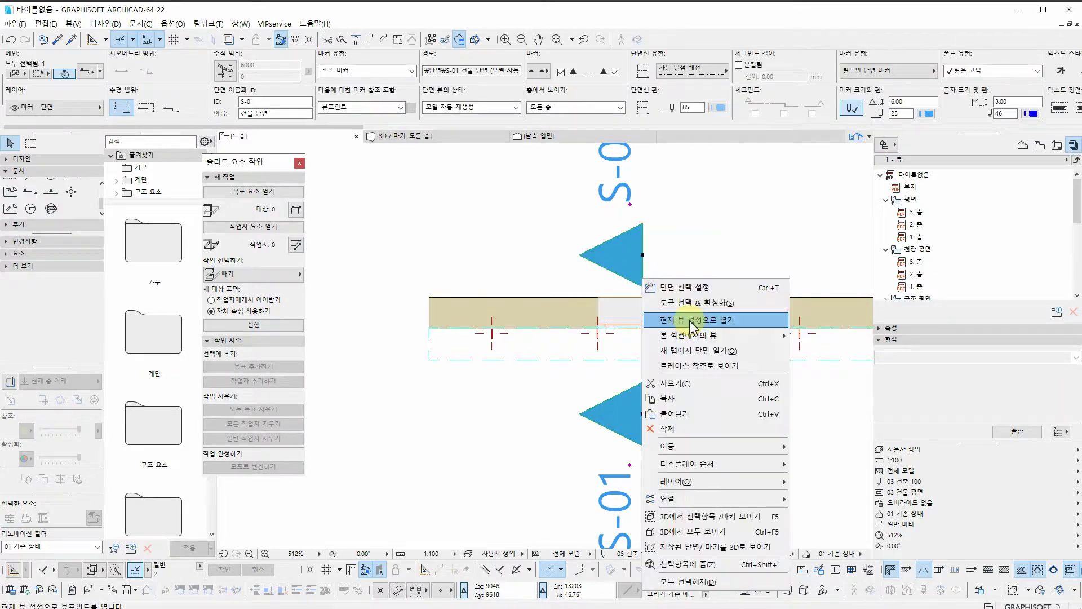
left_click(692, 326)
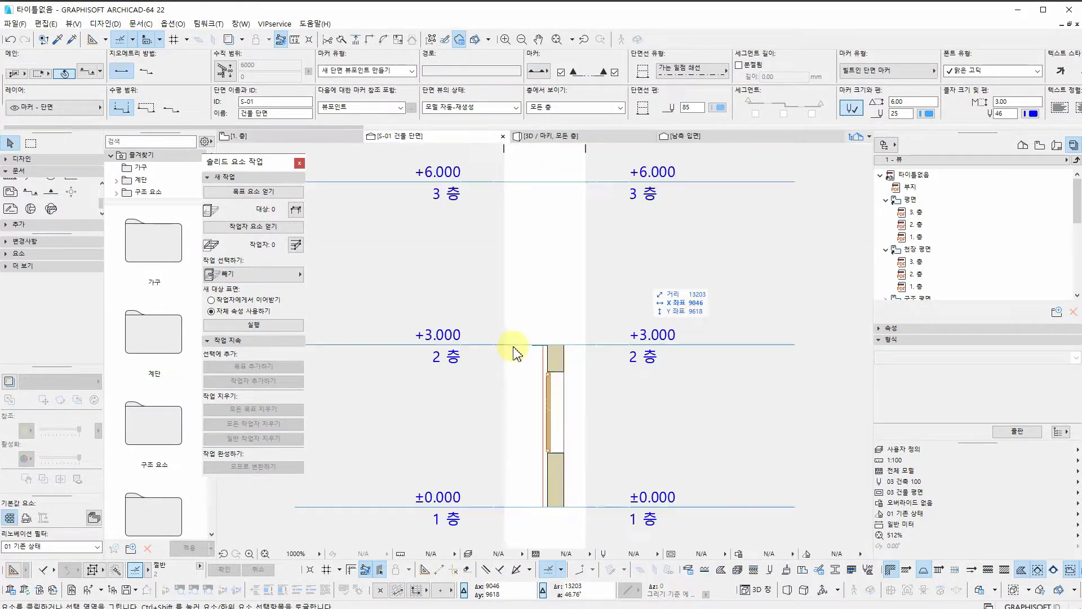
Move the beam down 490 in the section so its underside meets the top edge of the window opening.
scroll(530, 332, "up", 5)
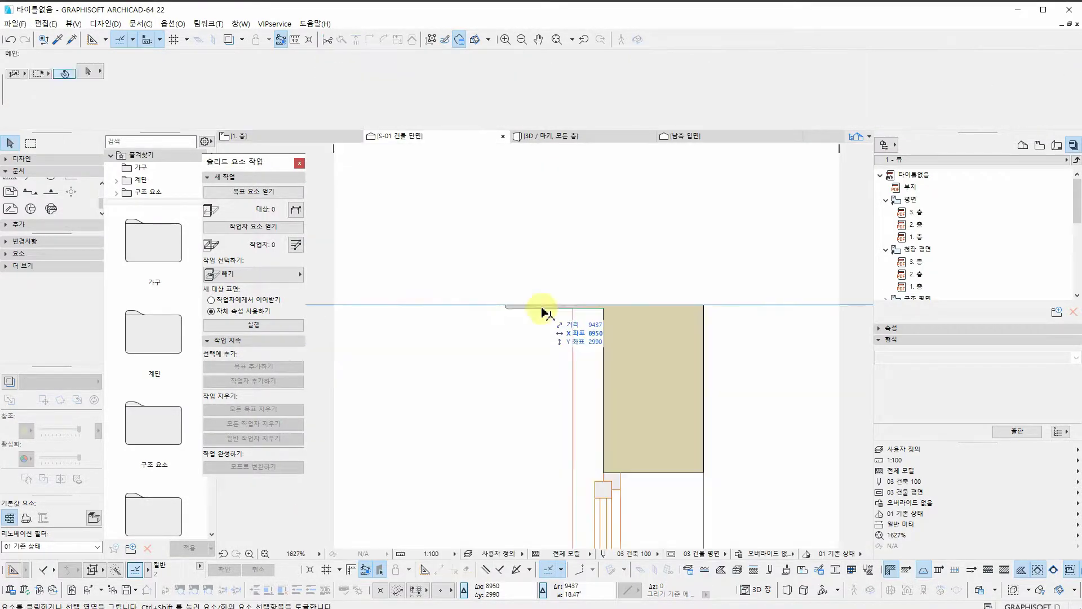
key("ctrl+d")
left_click(606, 307)
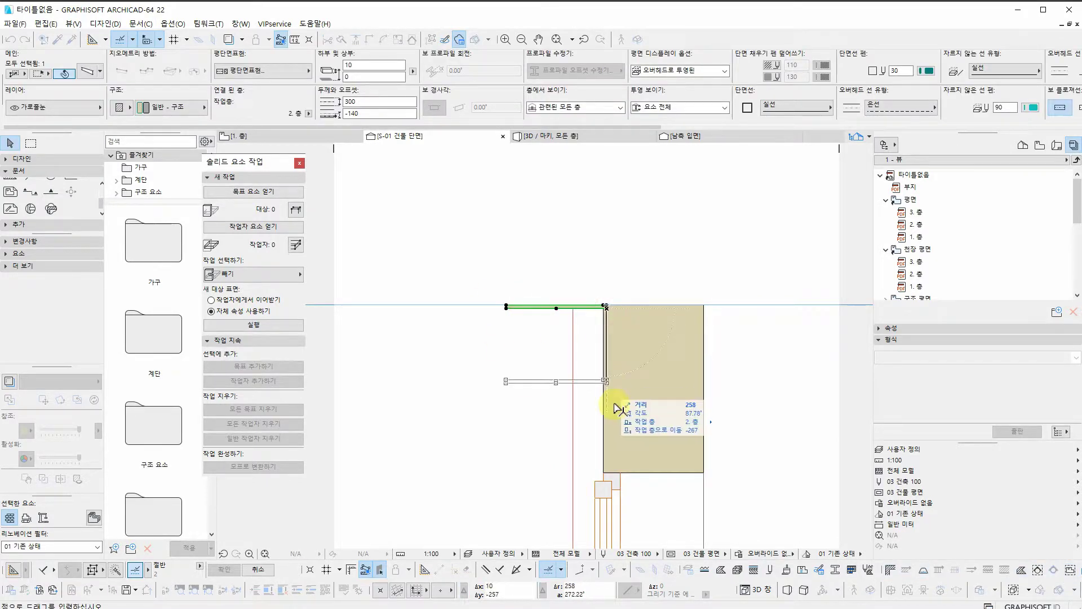
scroll(607, 465, "up", 2)
left_click(607, 467)
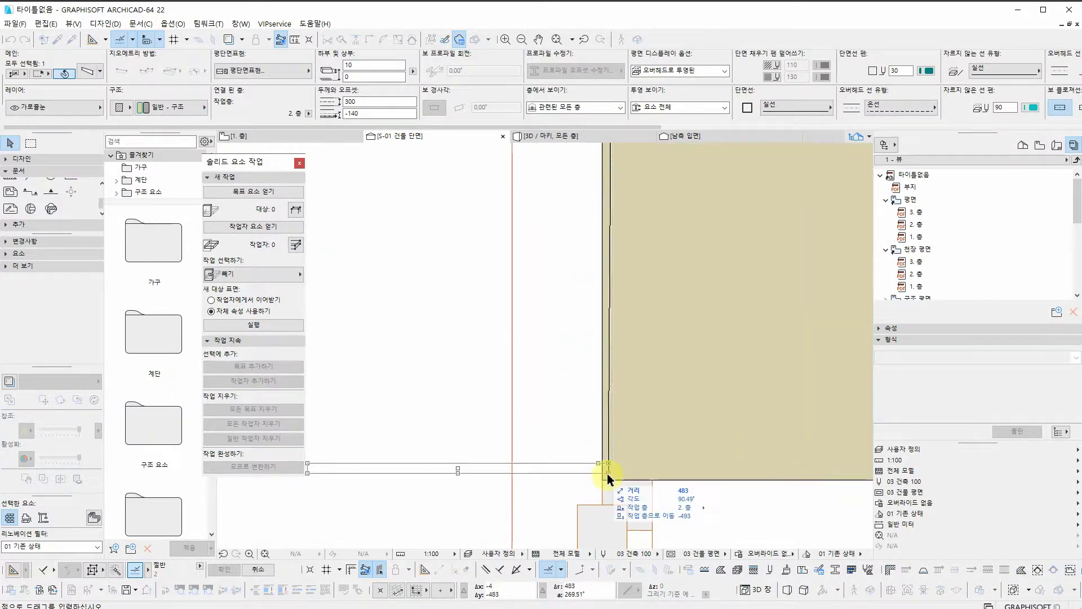
scroll(617, 222, "down", 2)
Copy the beam 1510 straight down to the bottom edge of the window opening.
key("ctrl+shift+d")
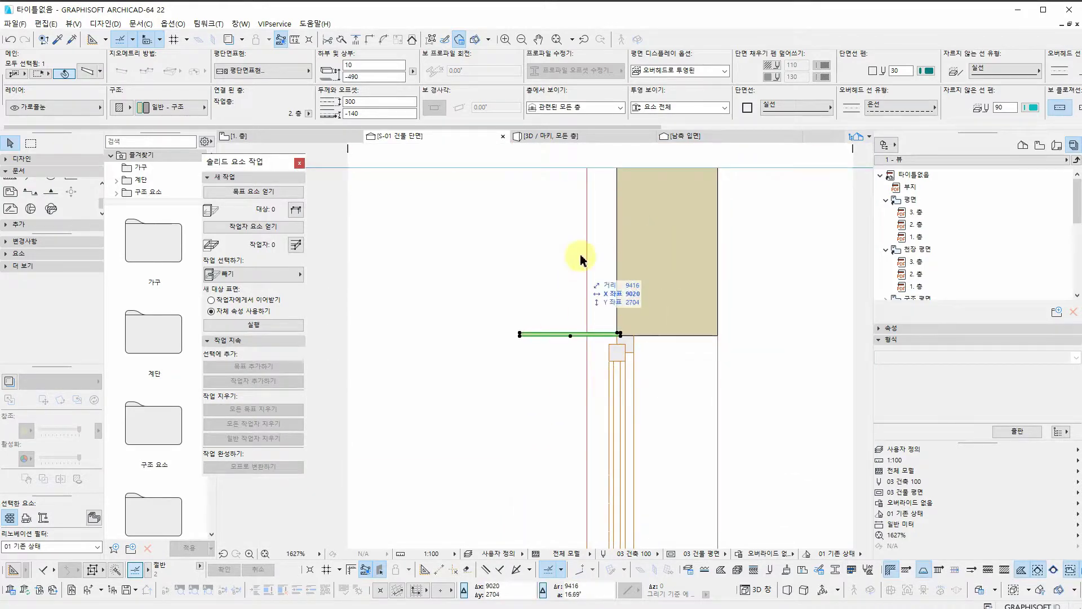
scroll(615, 269, "down", 2)
scroll(619, 311, "up", 4)
left_click(616, 311)
scroll(615, 311, "down", 7)
scroll(613, 448, "up", 6)
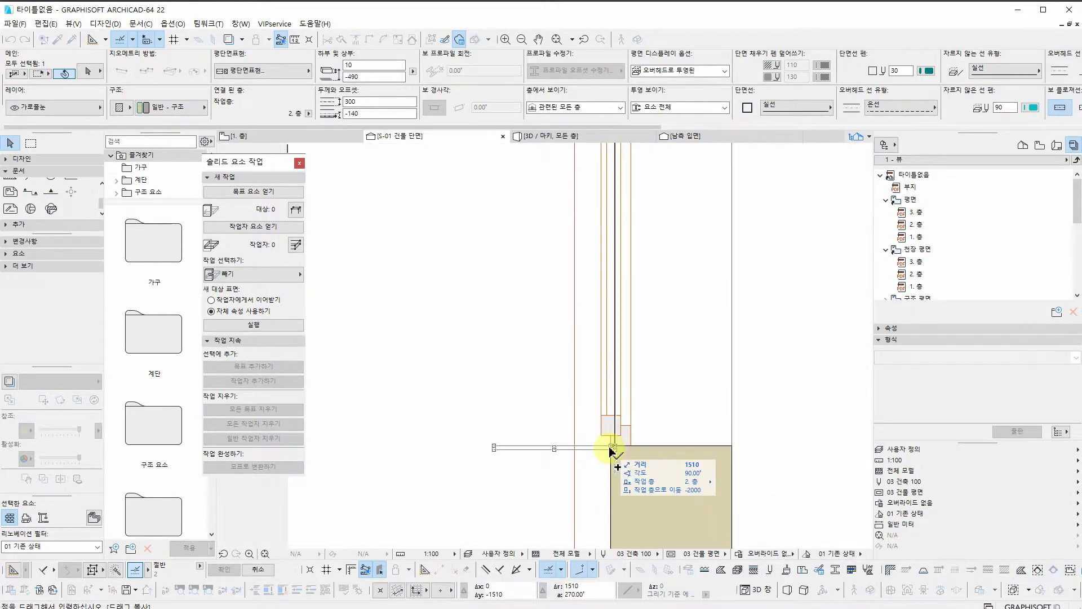
left_click(553, 458)
scroll(502, 394, "down", 4)
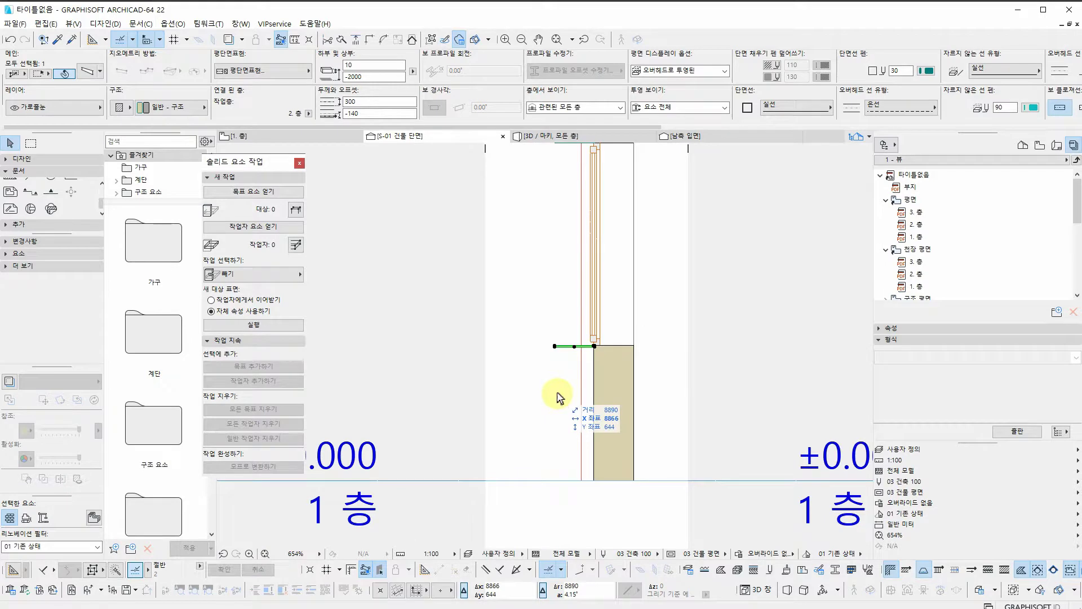
Copy the sill-level beam 600 straight down along the lower part of the wall.
key("ctrl+shift+d")
left_click(552, 358)
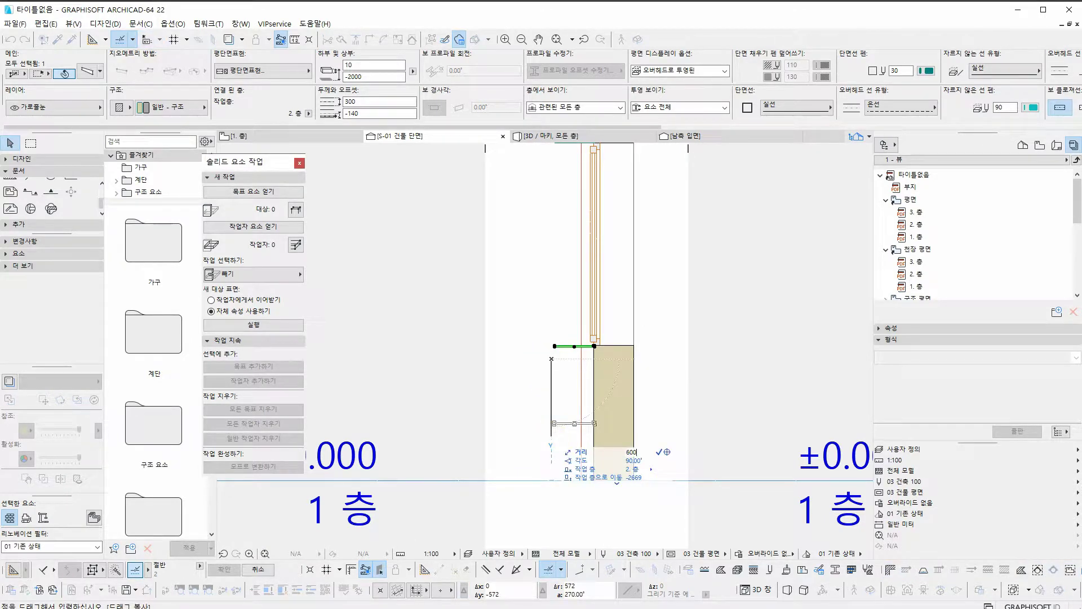
key("Return")
scroll(554, 446, "down", 3)
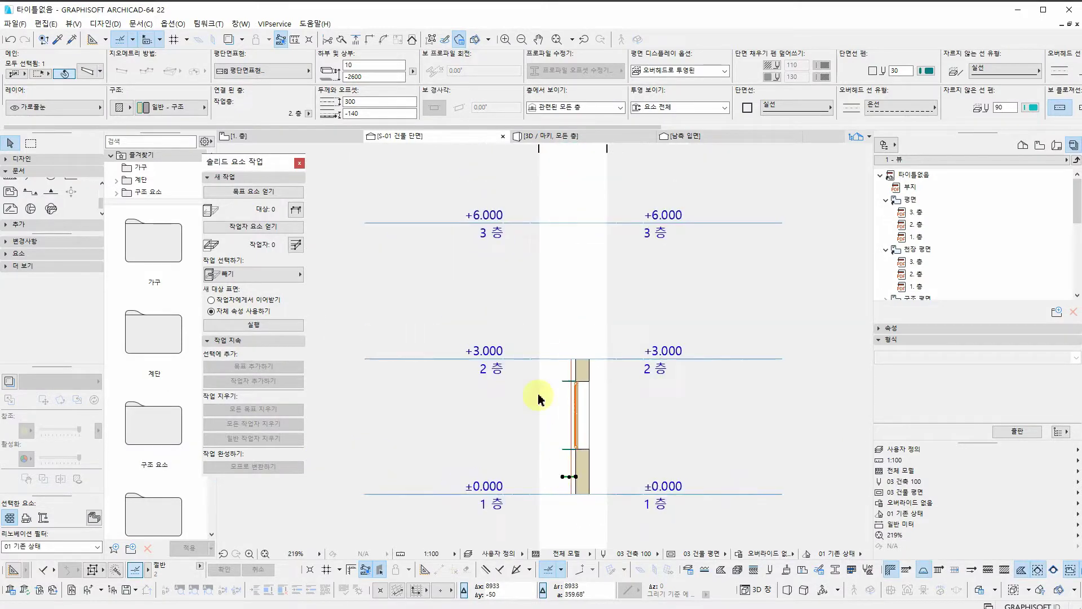
Try to copy the beam at the window head upward toward the top of the wall.
scroll(573, 374, "up", 2)
key("ctrl+shift+d")
left_click(538, 481)
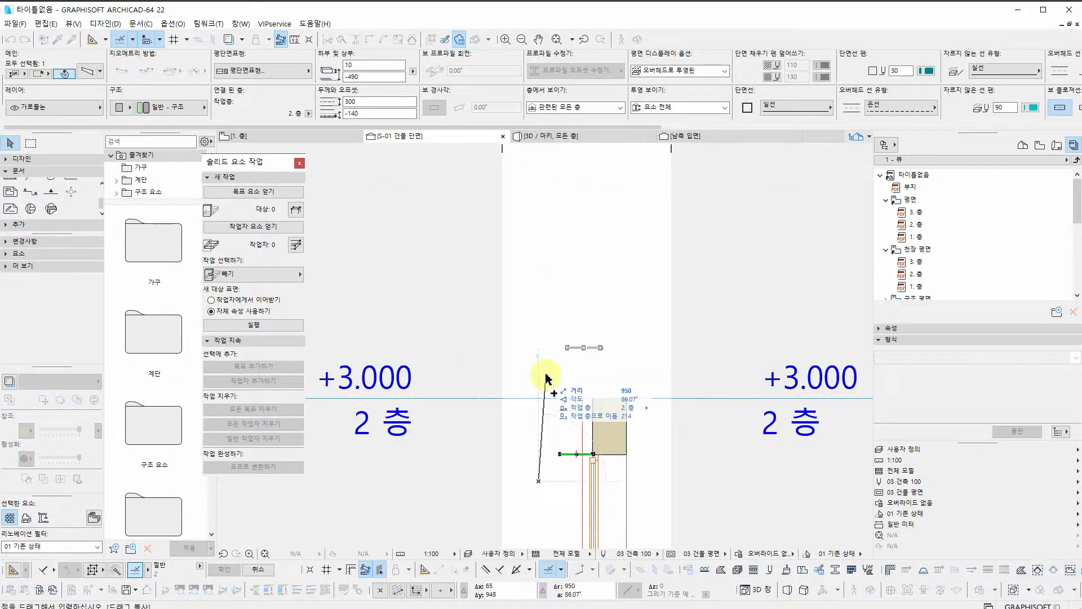
left_click(550, 431)
scroll(550, 431, "down", 4)
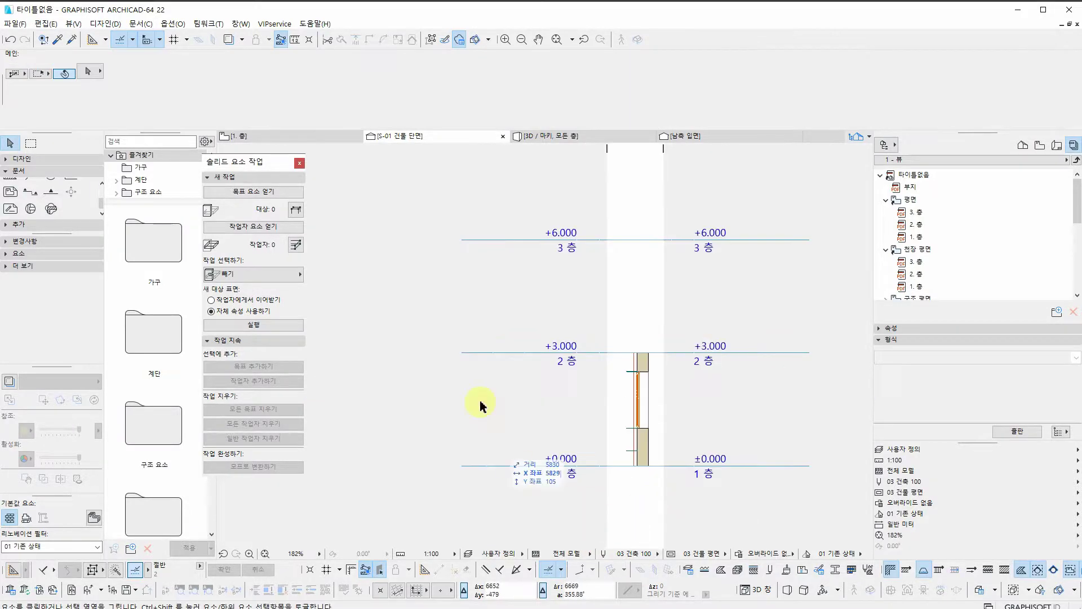
scroll(642, 420, "up", 2)
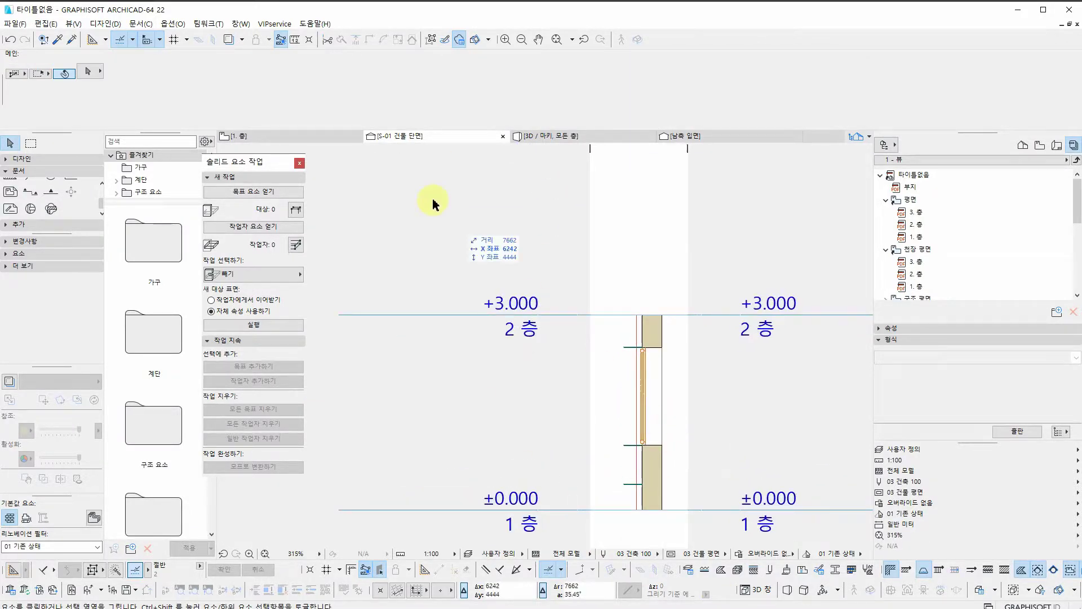
Select all three horizontal beams in the 3D view and assign them as operators of the solid element operation.
left_click(550, 135)
middle_click_drag(550, 259, 491, 409, "shift")
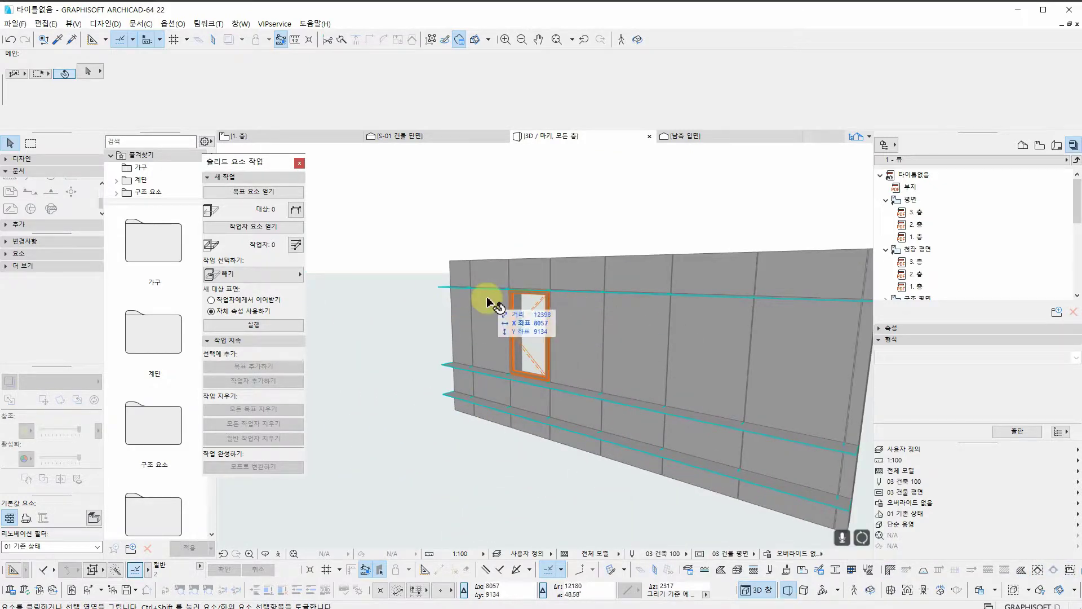
middle_click_drag(491, 302, 490, 337, "shift")
left_click(443, 266)
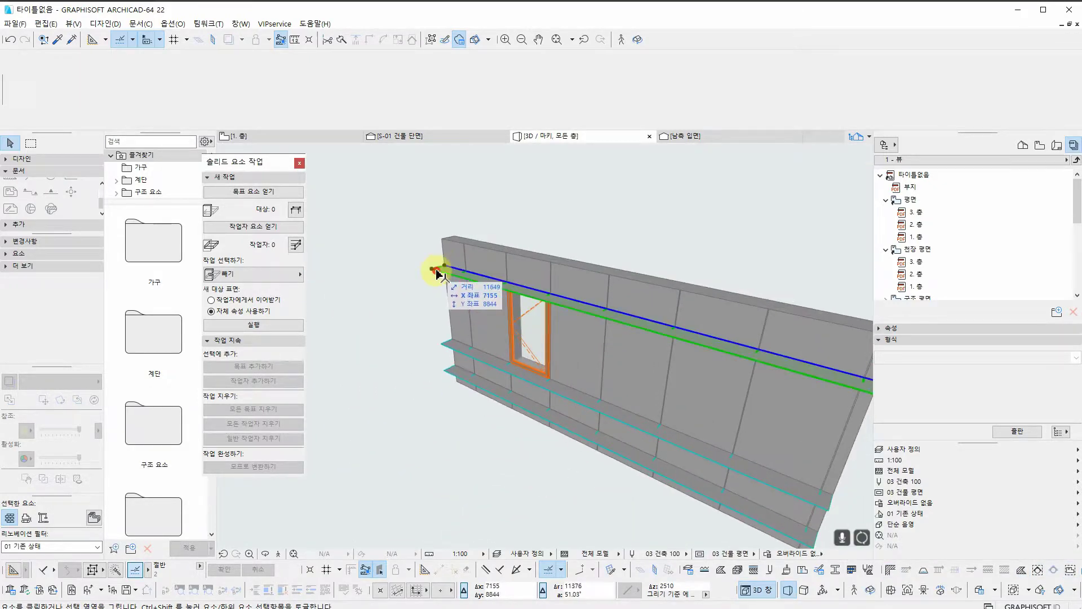
left_click(449, 348, "shift")
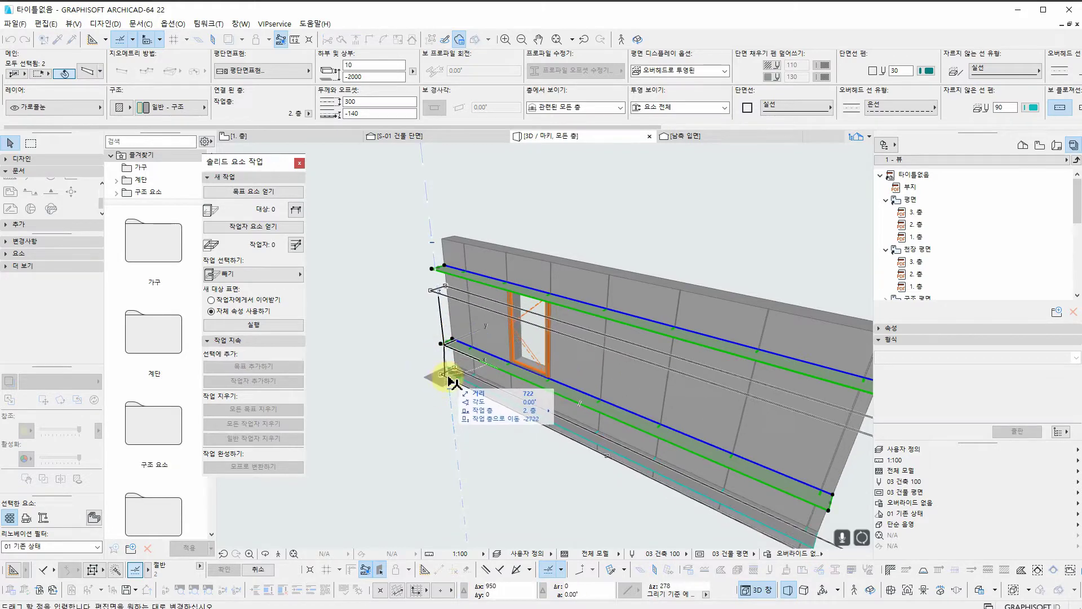
left_click(449, 375, "shift")
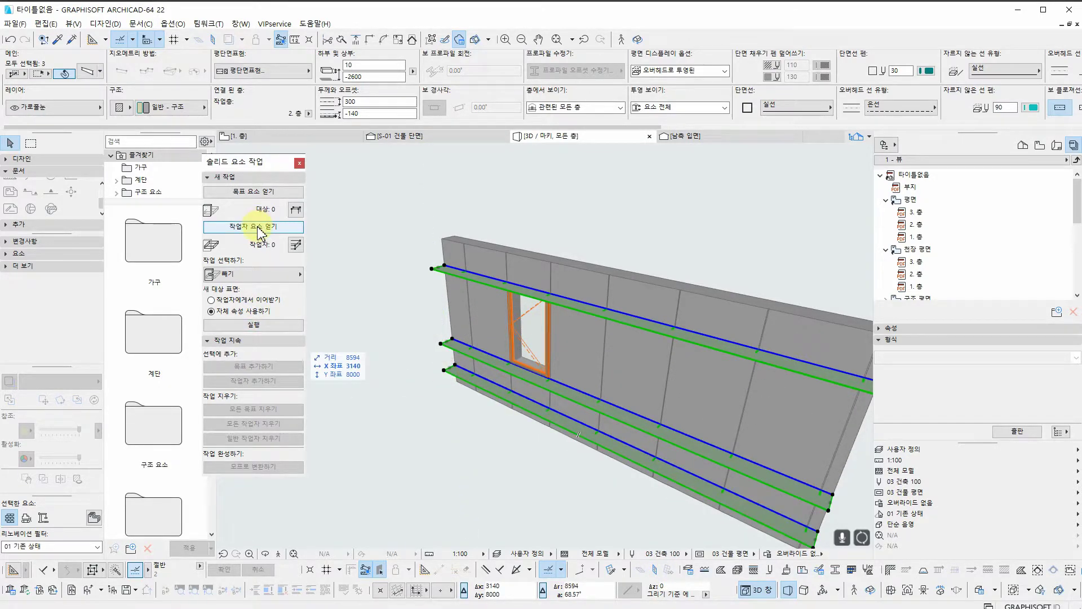
left_click(257, 228)
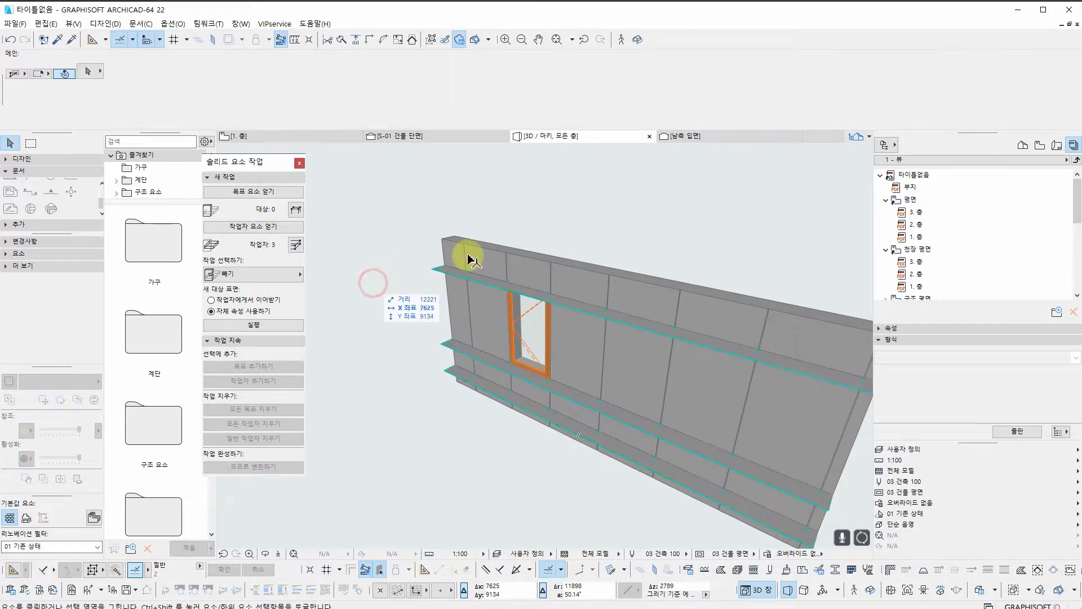
Assign the windowed wall as the target of the solid element operation and clear the selection.
left_click(490, 260)
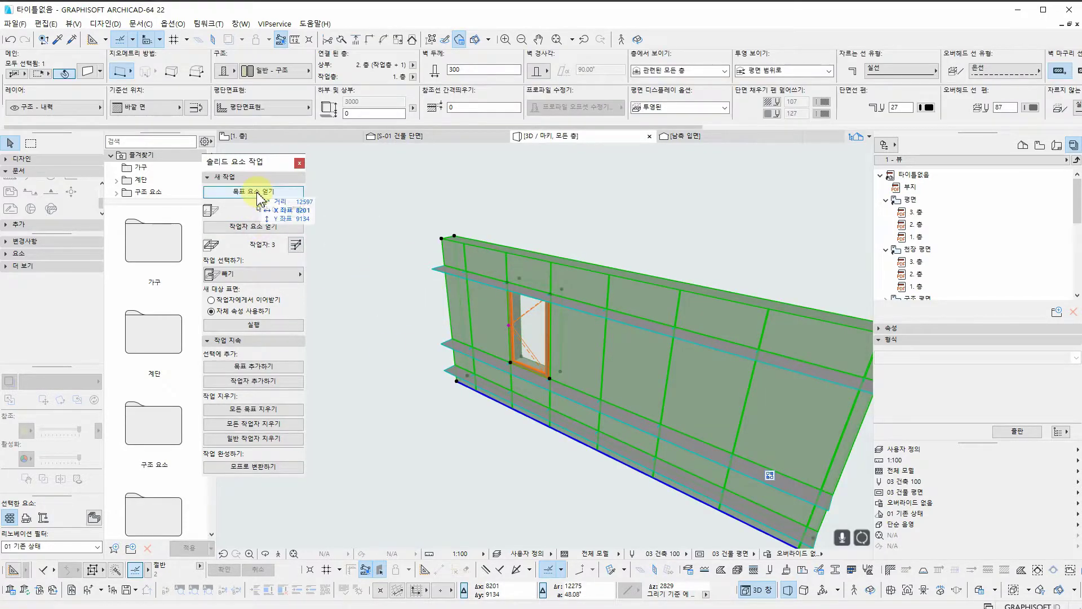
left_click(375, 333)
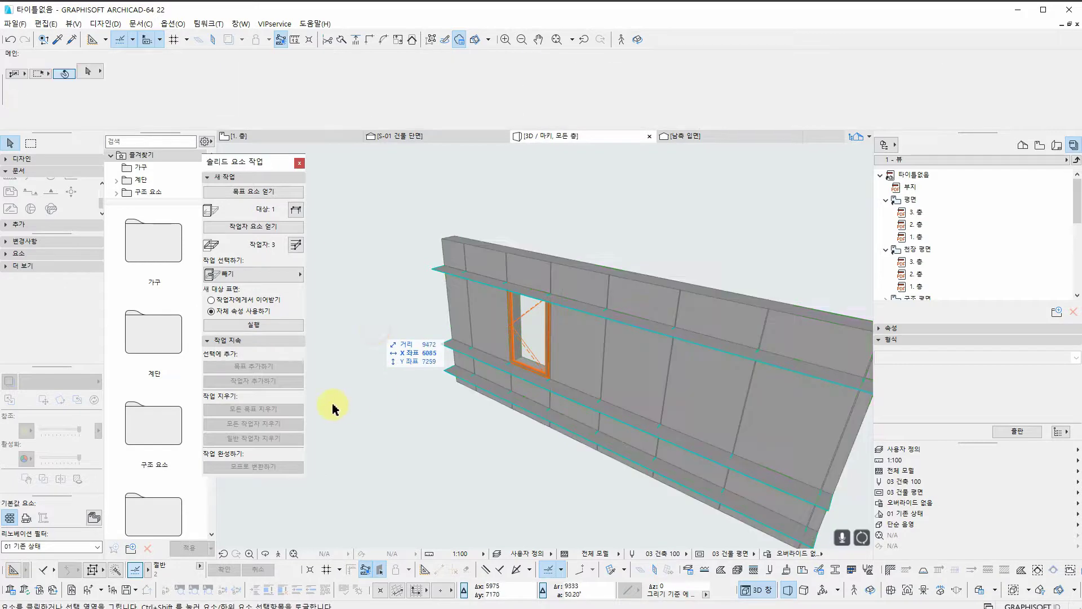
Execute the solid subtraction of the three horizontal beams from the wall and clear the selection.
left_click(266, 326)
left_click(439, 467)
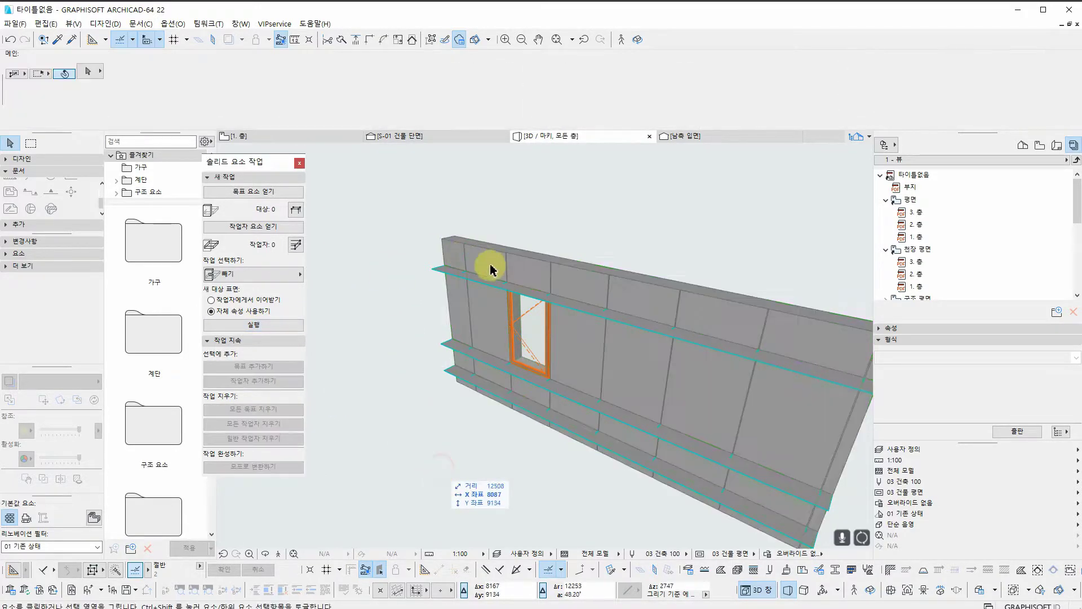
middle_click_drag(501, 459, 684, 358, "shift")
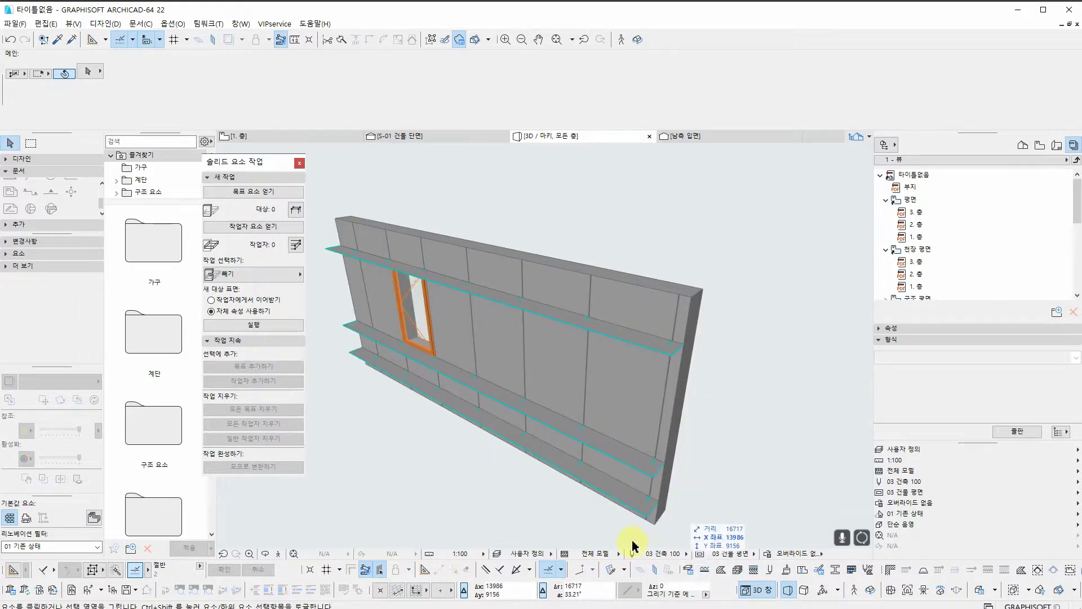
middle_click_drag(587, 350, 657, 370, "shift")
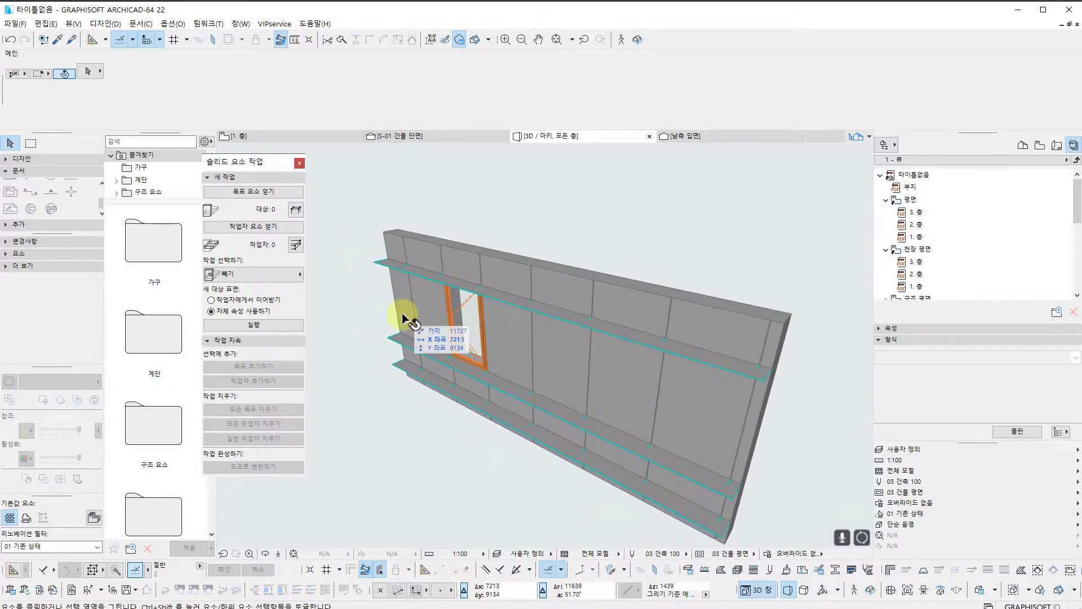
Hide the layer of the horizontal beams using the beam at the window head.
middle_click_drag(414, 295, 451, 264)
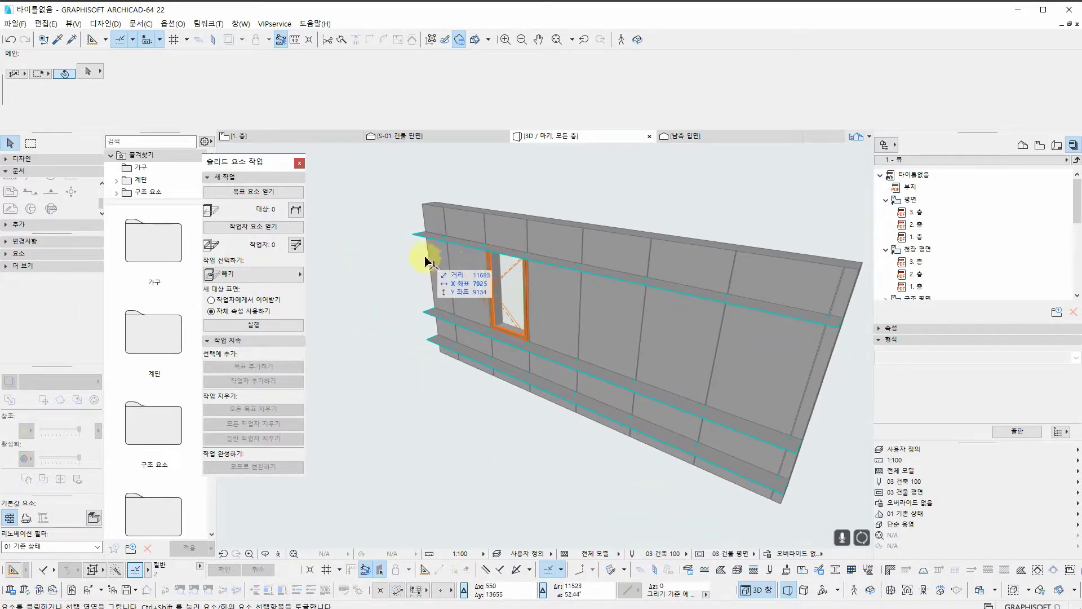
left_click(421, 237)
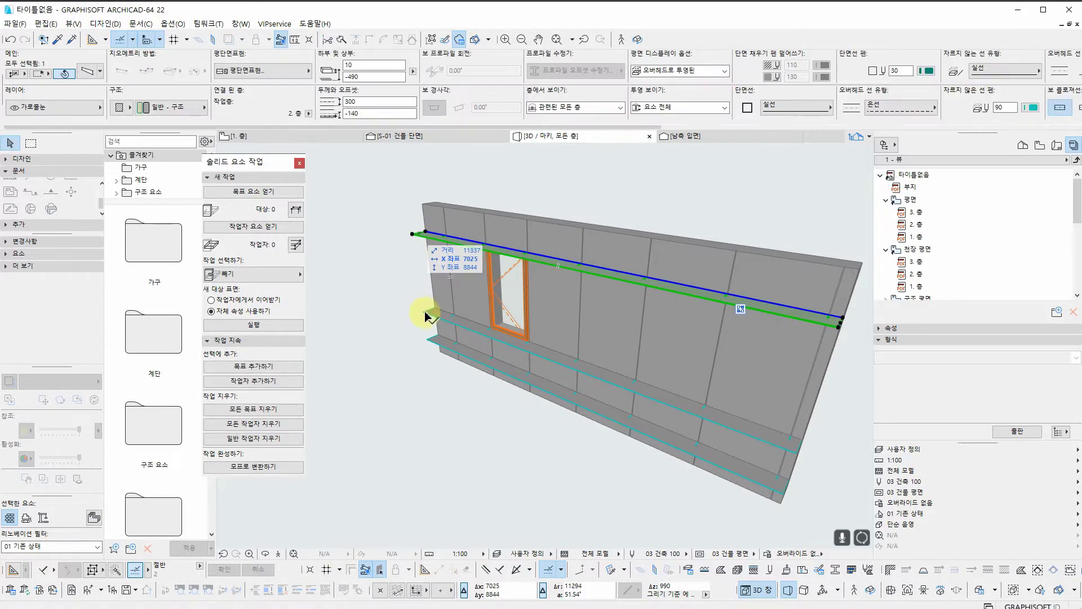
right_click(416, 235)
left_click(494, 324)
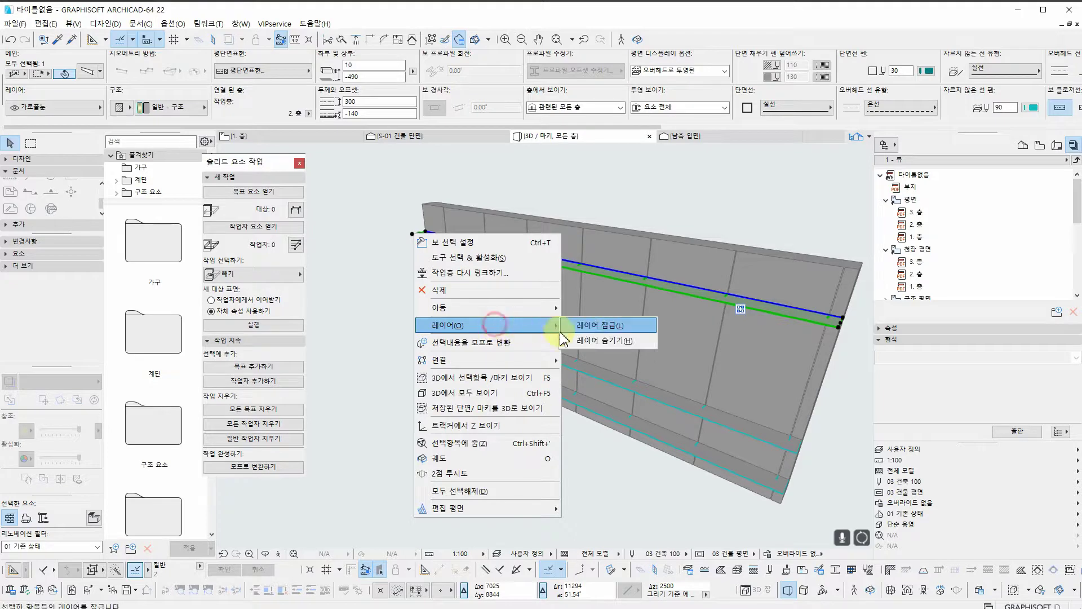
left_click(602, 341)
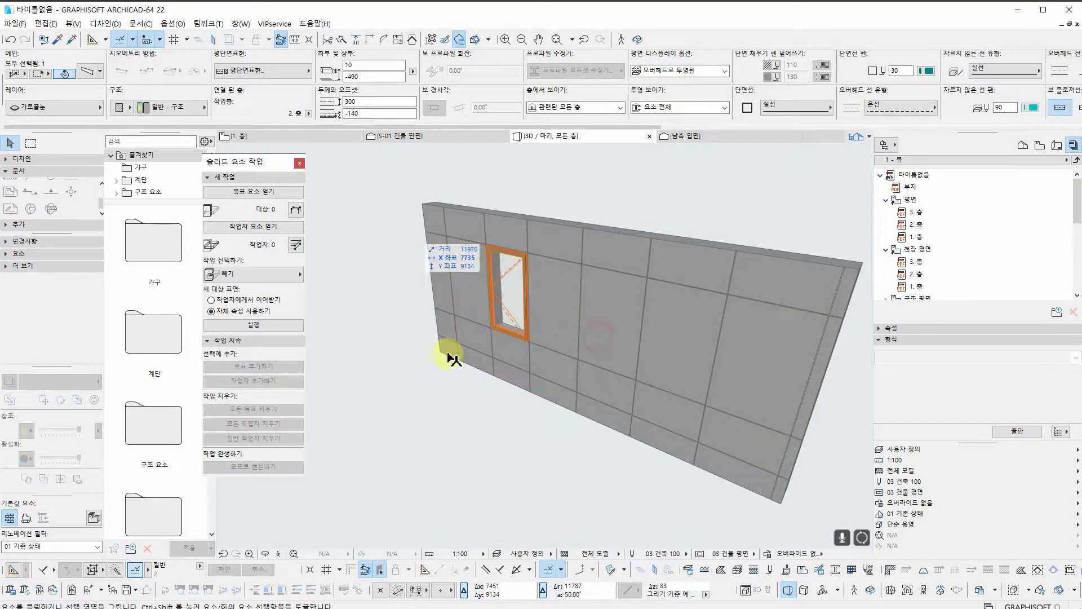
Examine the cut horizontal and vertical joint lines around the window and along the wall.
middle_click_drag(432, 328, 645, 302, "shift")
scroll(473, 247, "up", 5)
middle_click_drag(473, 248, 381, 271, "shift")
scroll(381, 271, "up", 3)
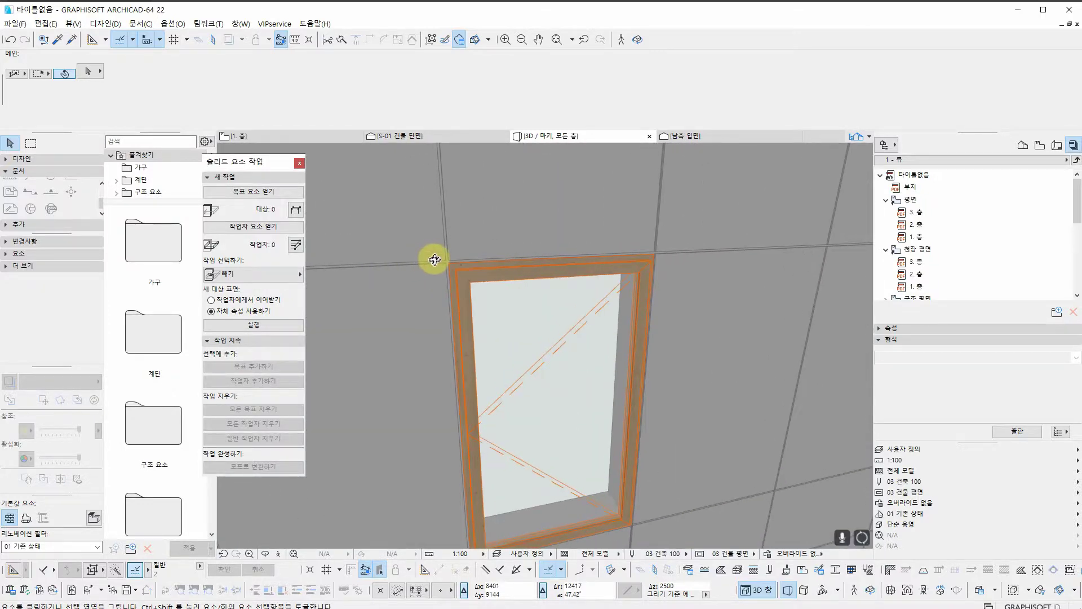
scroll(543, 266, "down", 5)
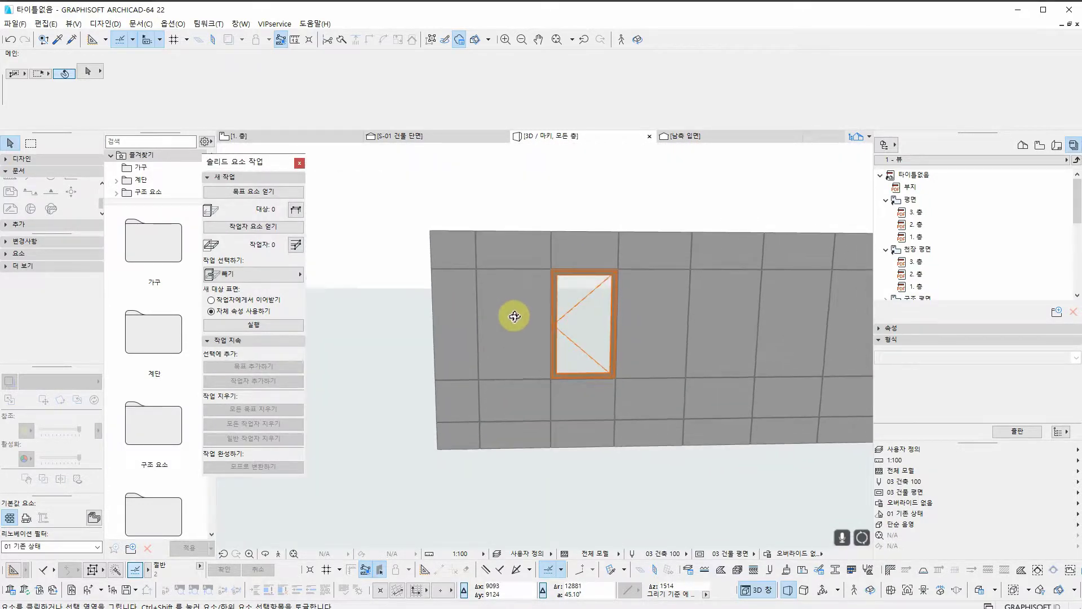
middle_click_drag(694, 330, 517, 319, "shift")
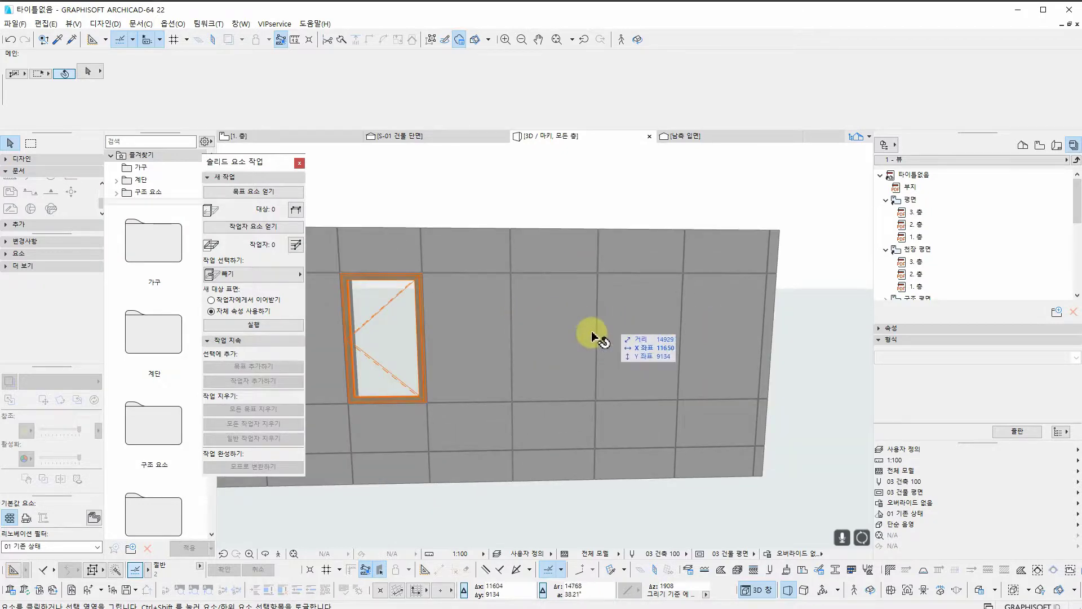
middle_click_drag(551, 368, 671, 387, "shift")
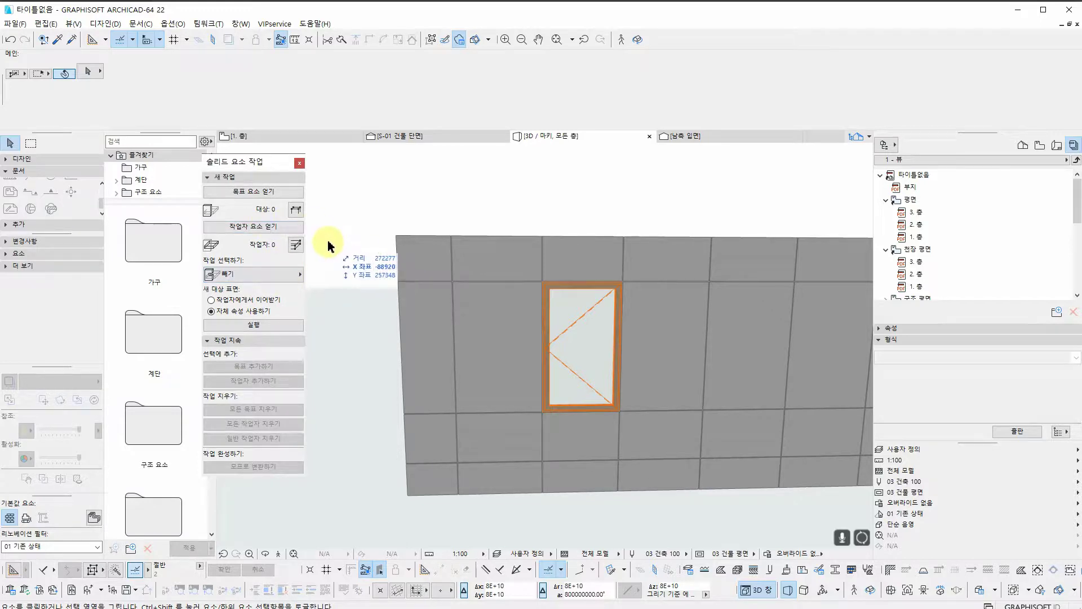
In the first-floor plan, select the spare horizontal beam below the wall and assign it to the ARCHICAD layer (ARCHICAD 레이어).
key("F2")
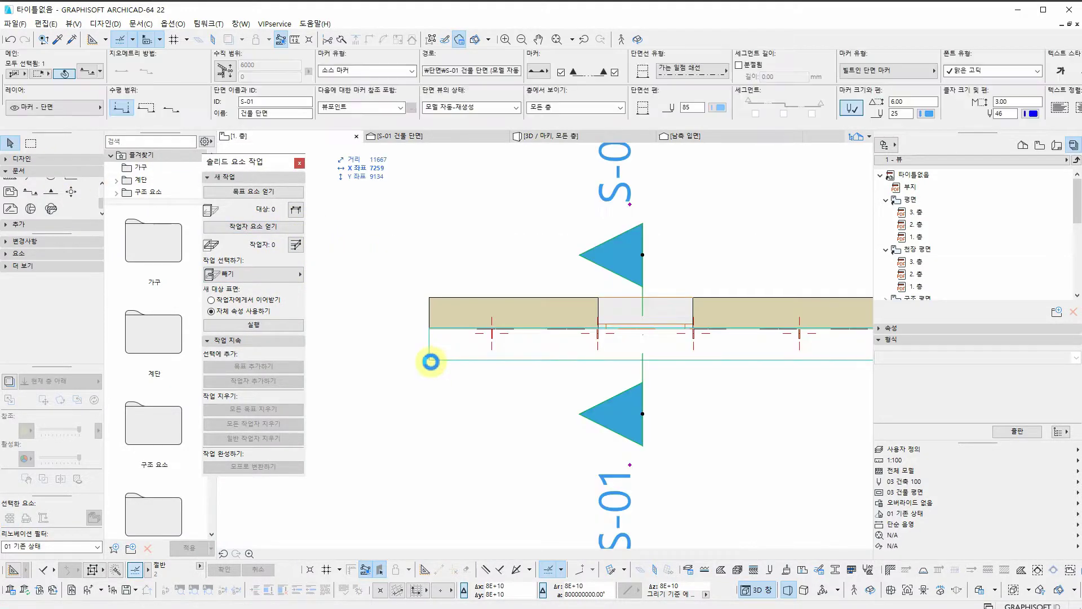
scroll(429, 361, "down", 3)
left_click(454, 433)
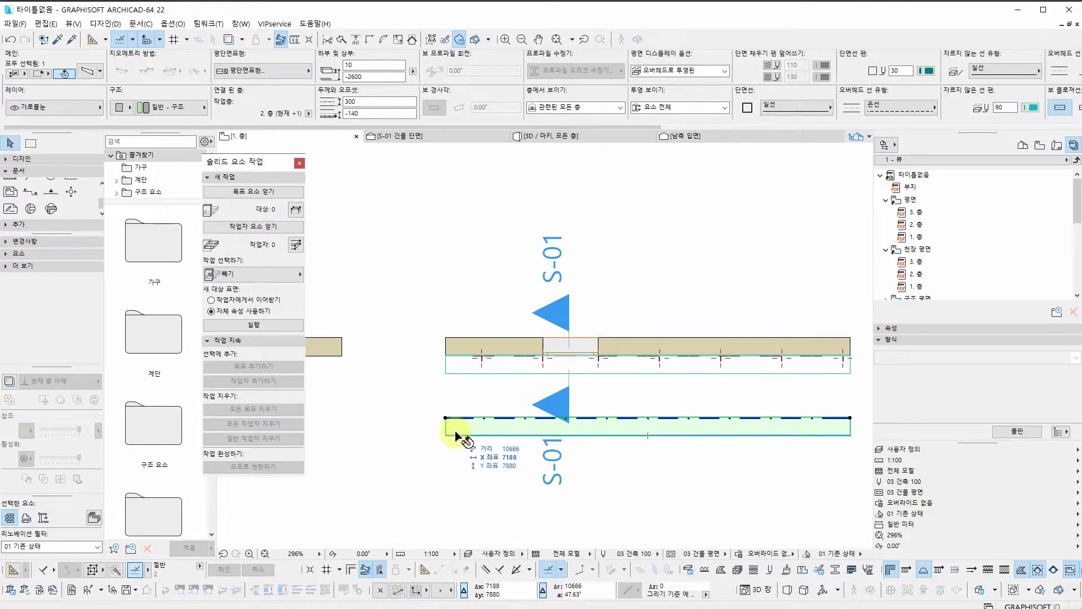
left_click(455, 431)
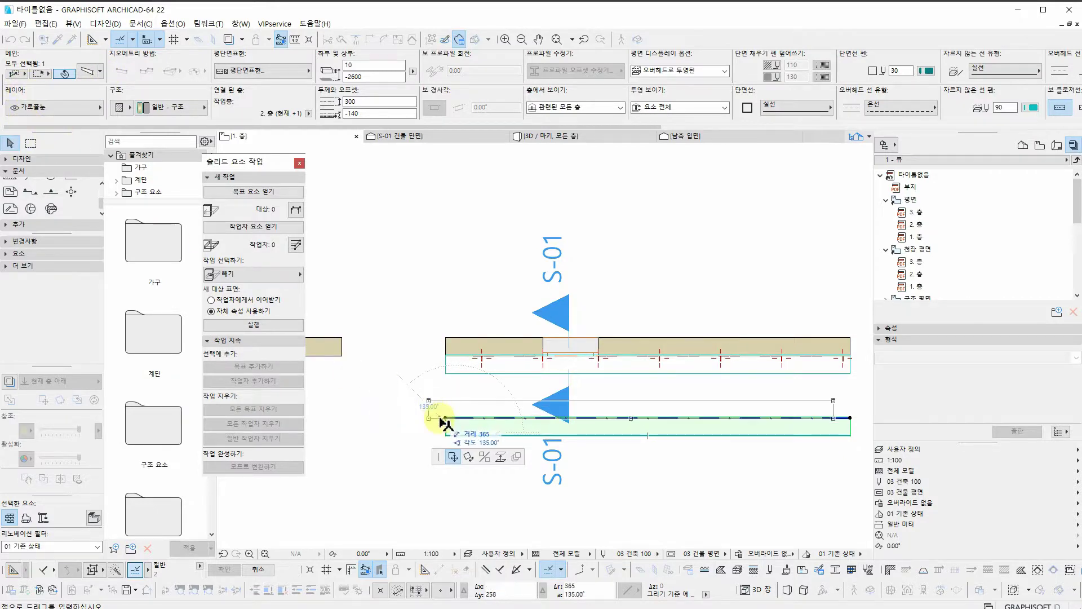
left_click(76, 107)
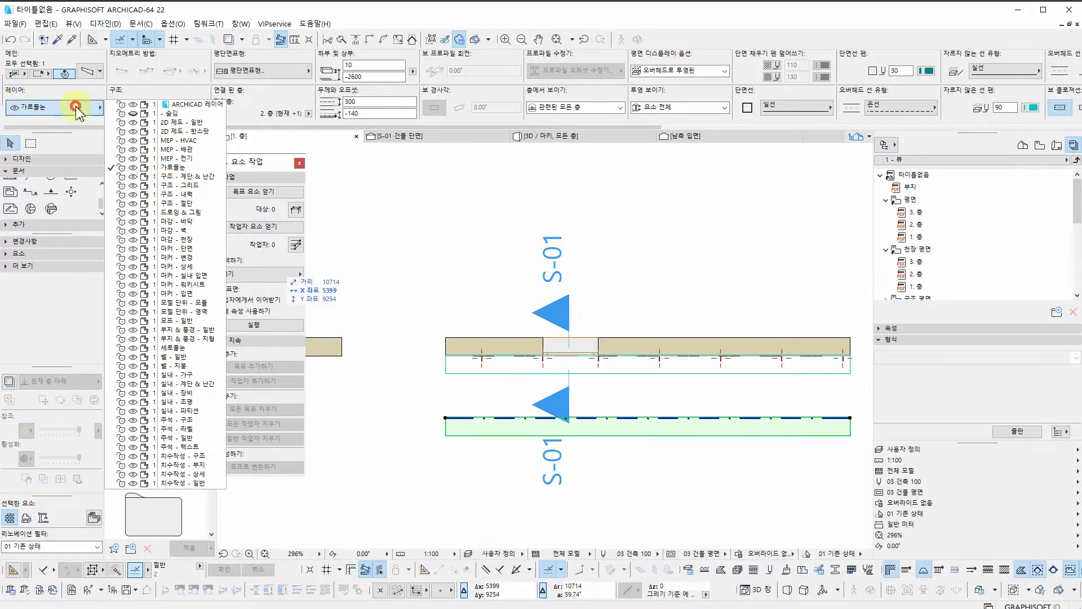
left_click(205, 105)
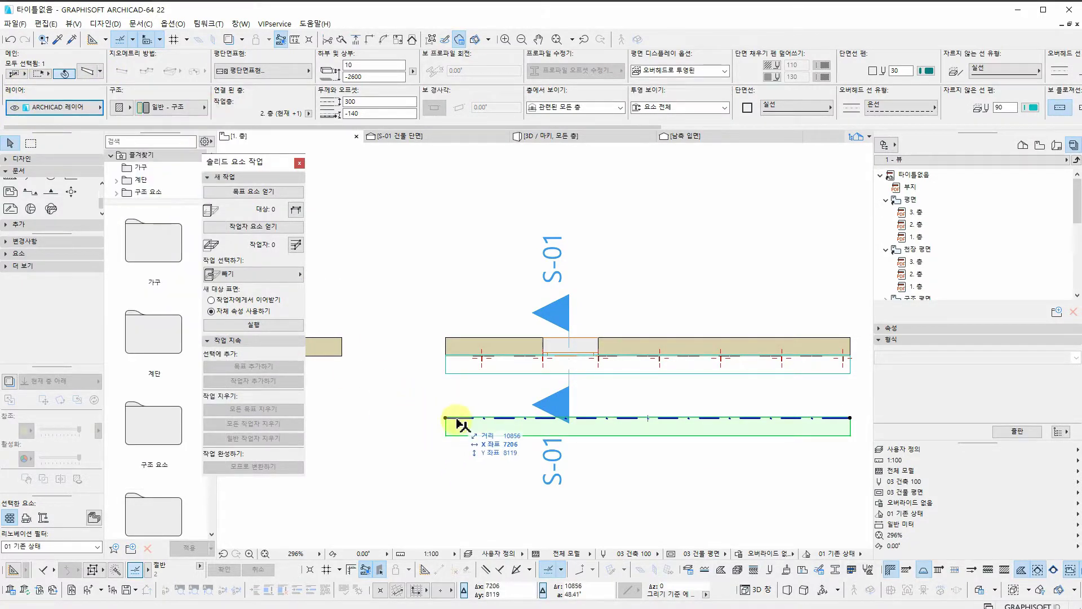
Move the spare beam from its end corner onto the front face of the windowed wall.
scroll(446, 422, "up", 2)
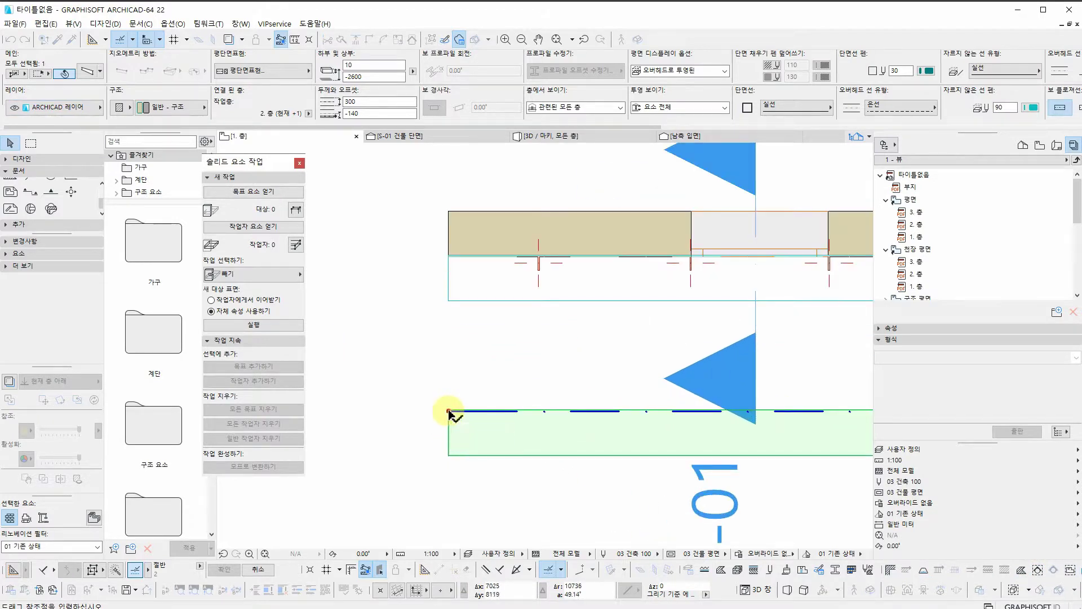
scroll(452, 249, "up", 3)
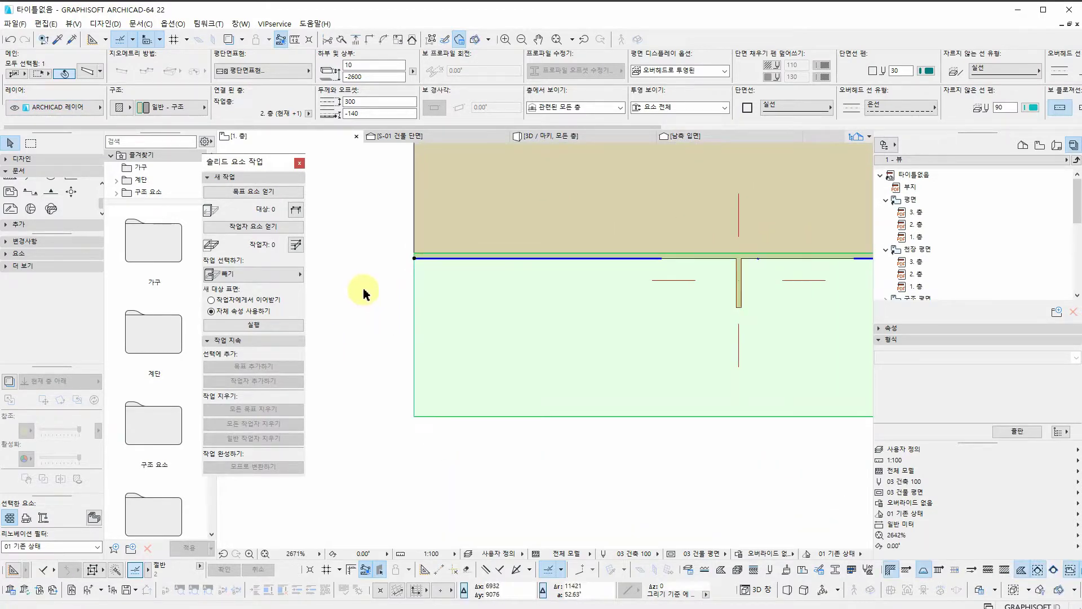
scroll(364, 293, "down", 5)
In the 3D view, raise the visible beam to the horizontal joint at the window head.
left_click(550, 136)
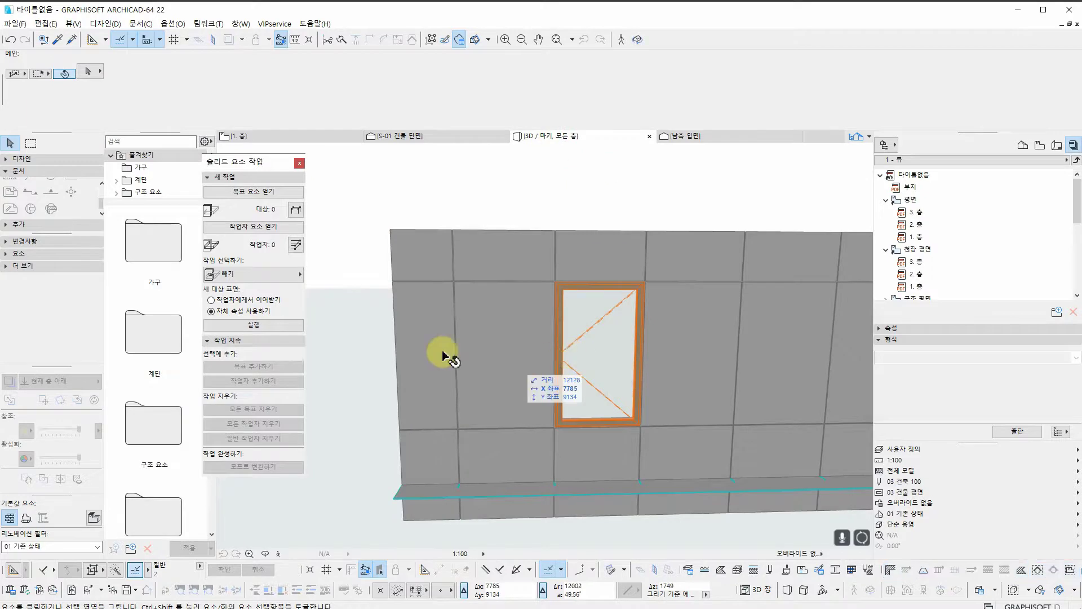
scroll(389, 356, "down", 2)
middle_click_drag(623, 437, 658, 437, "shift")
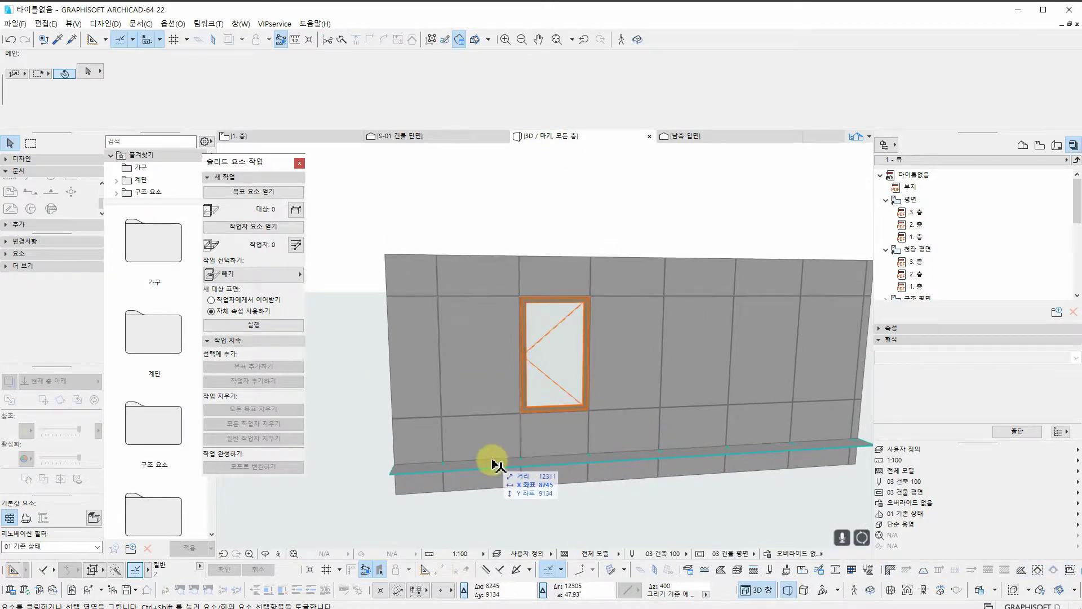
middle_click_drag(492, 463, 394, 504, "shift")
left_click_drag(401, 506, 374, 220)
scroll(416, 379, "up", 3)
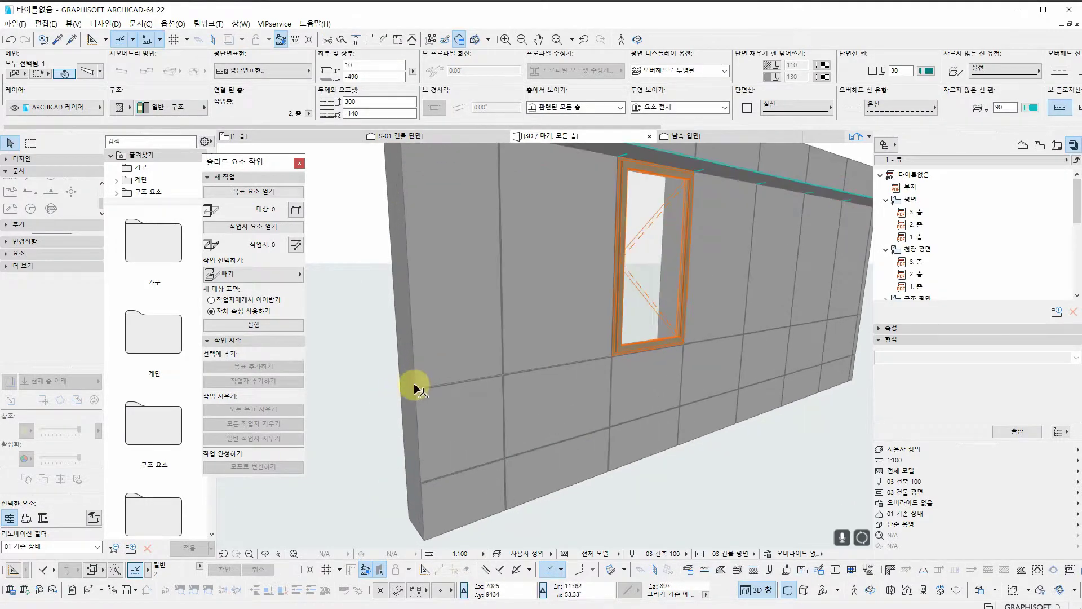
Shorten the beam by stretching its far end back to the vertical joint at the window's left edge.
scroll(443, 424, "down", 3)
left_click(521, 324)
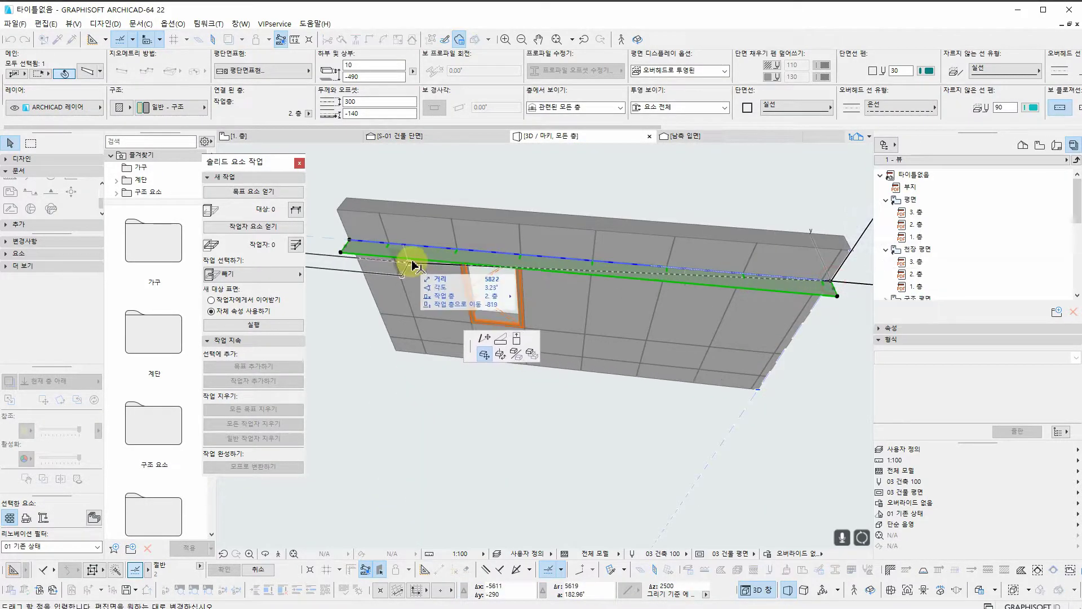
left_click(484, 338)
scroll(536, 347, "up", 5)
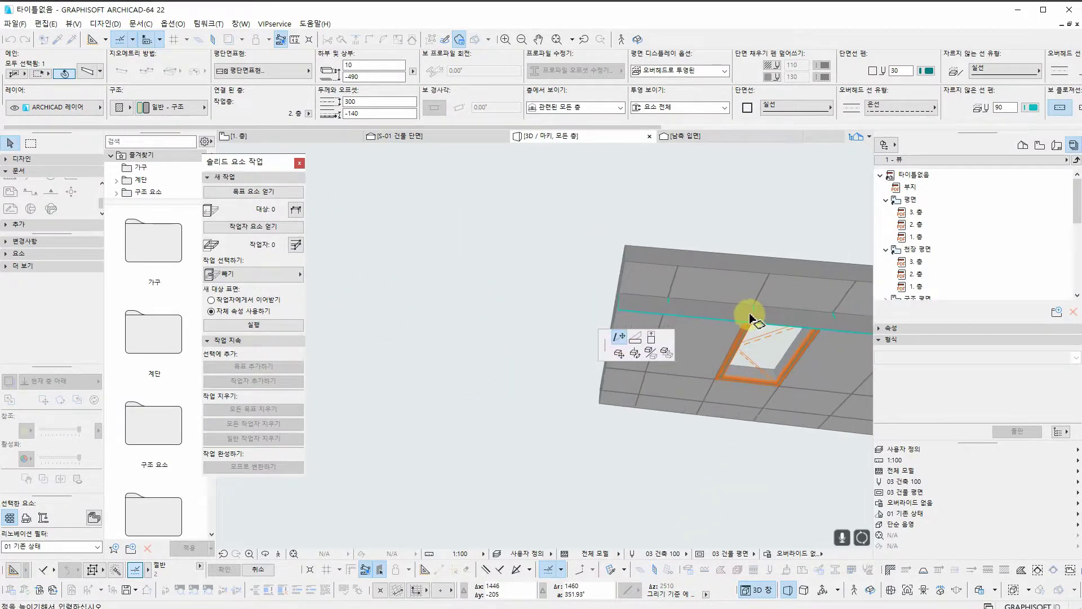
scroll(753, 319, "up", 5)
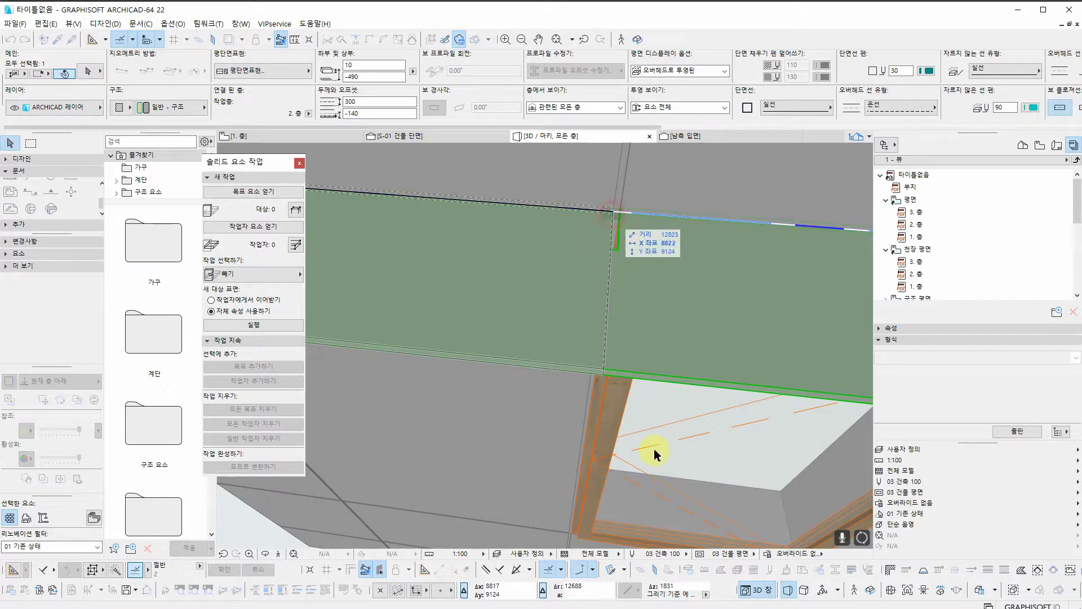
left_click(652, 447)
Shorten the beam's other end from the wall corner to the first vertical joint, so it spans one panel.
scroll(671, 399, "down", 2)
scroll(674, 399, "down", 4)
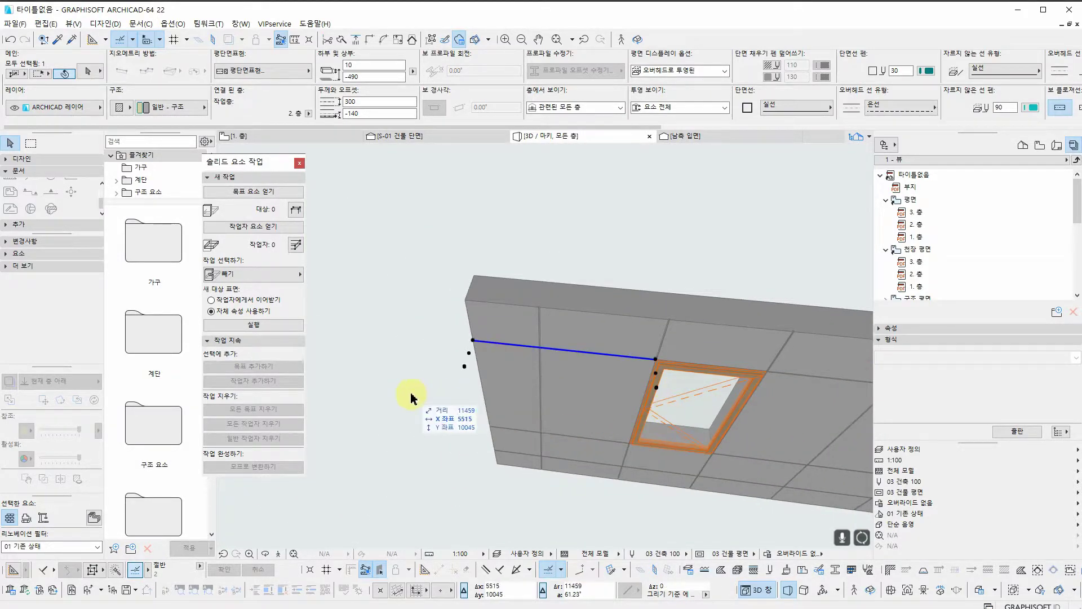
middle_click_drag(416, 386, 640, 345, "shift")
middle_click_drag(641, 431, 396, 427, "shift")
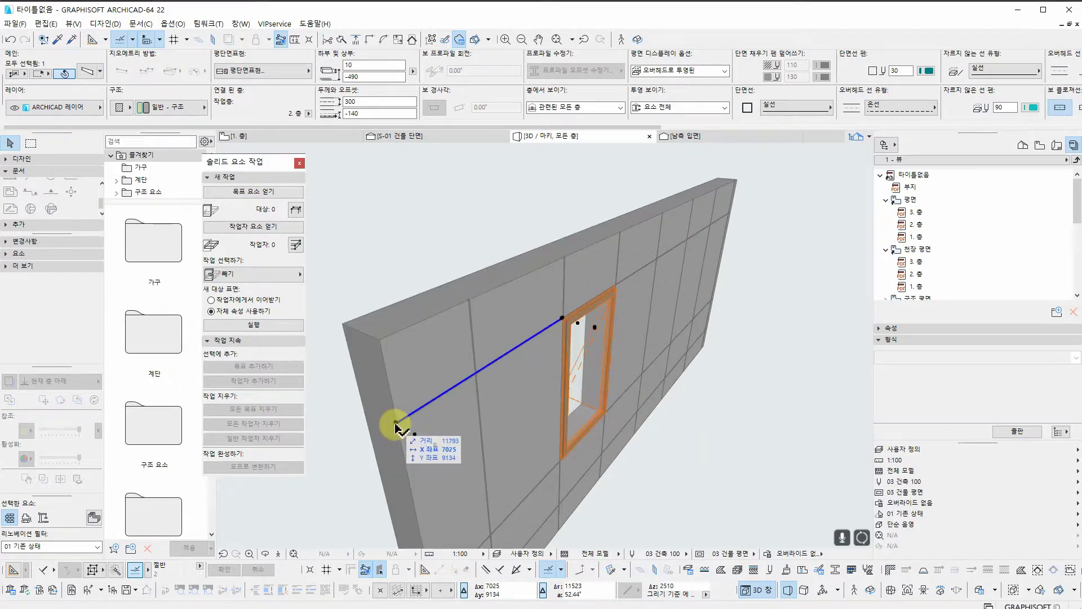
left_click(484, 367)
scroll(482, 368, "up", 4)
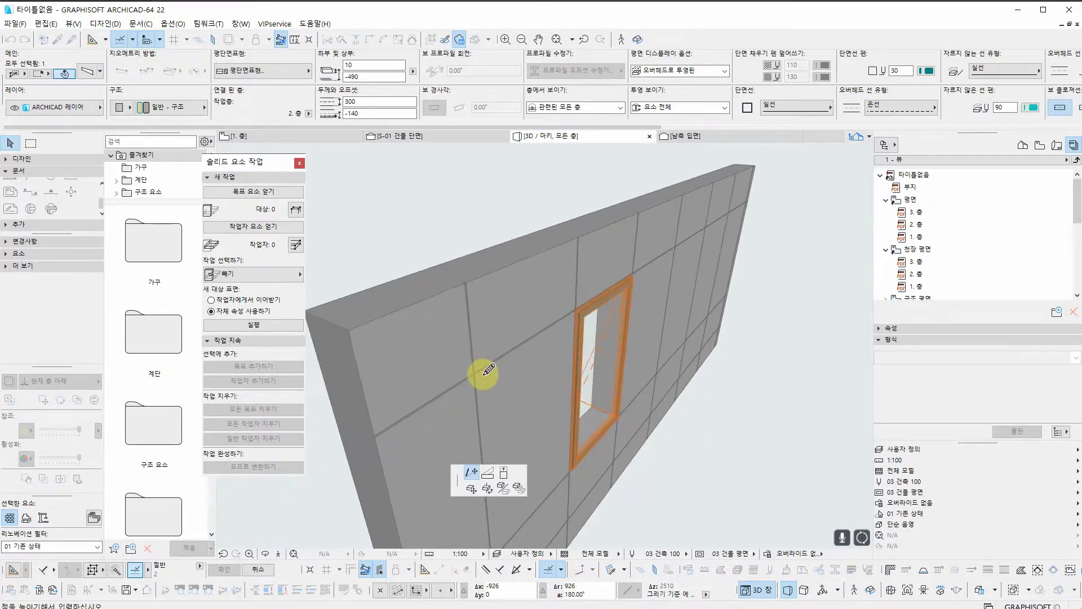
scroll(480, 369, "up", 5)
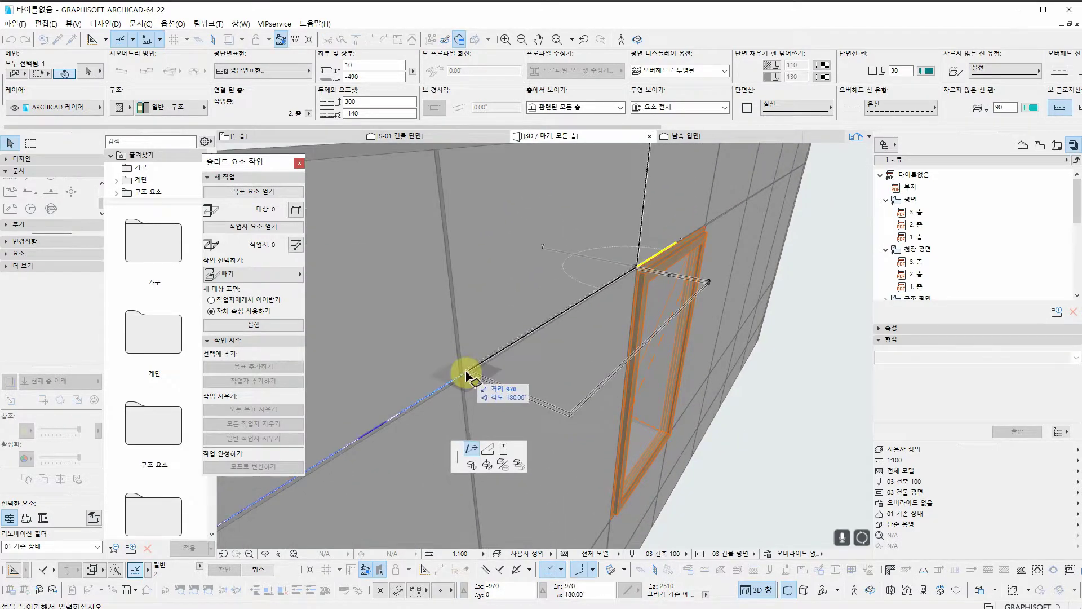
left_click(464, 381)
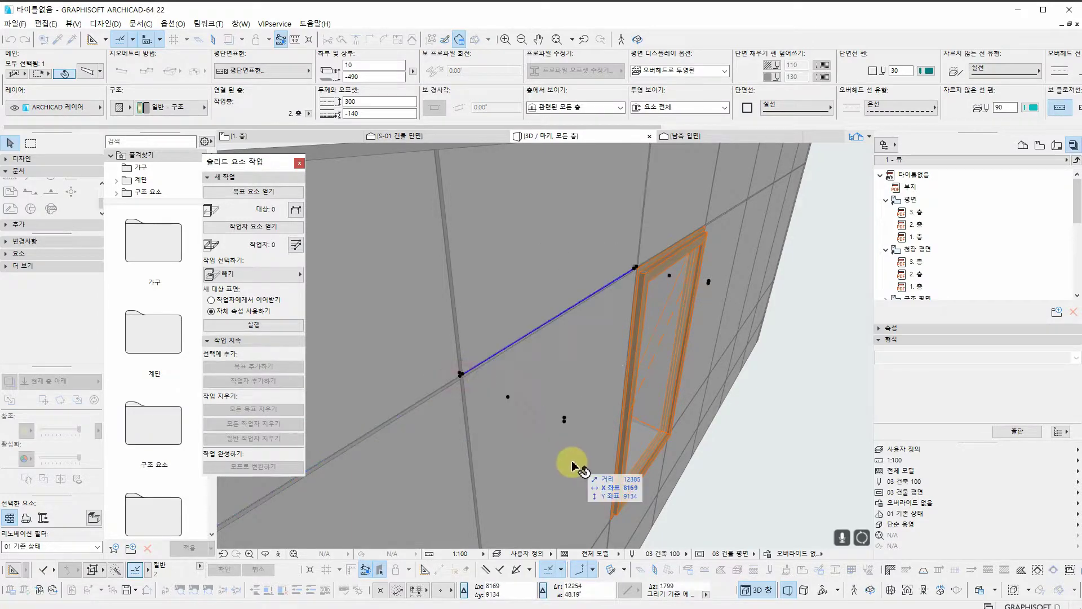
Multiply the one-panel beam by vertical elevation, distributing 2 copies with the -1 option between the window-head and sill joints.
scroll(517, 248, "down", 5)
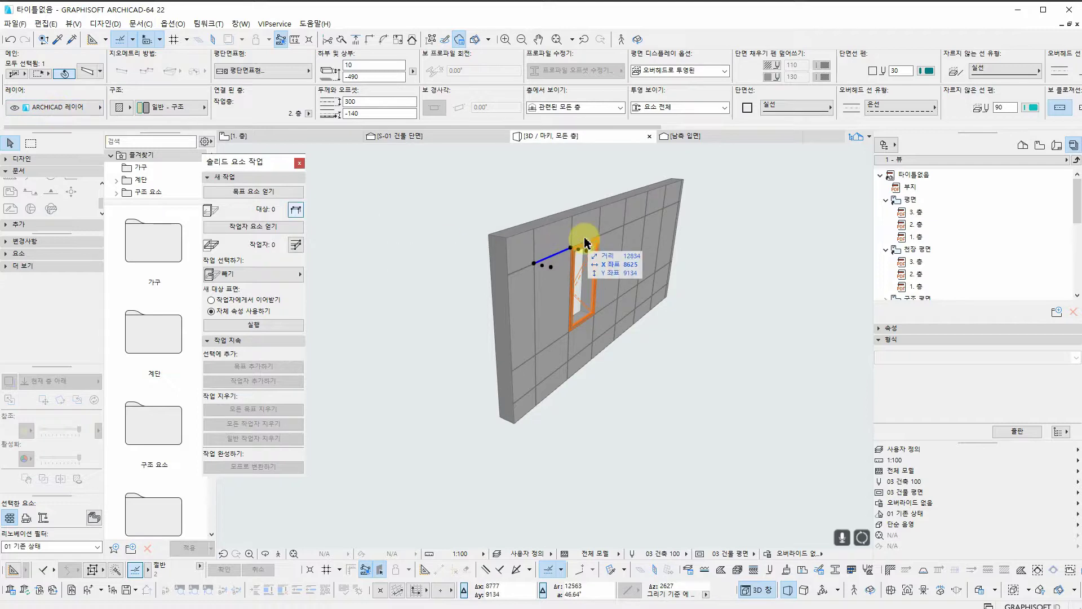
middle_click_drag(693, 225, 623, 306, "shift")
key("ctrl+u")
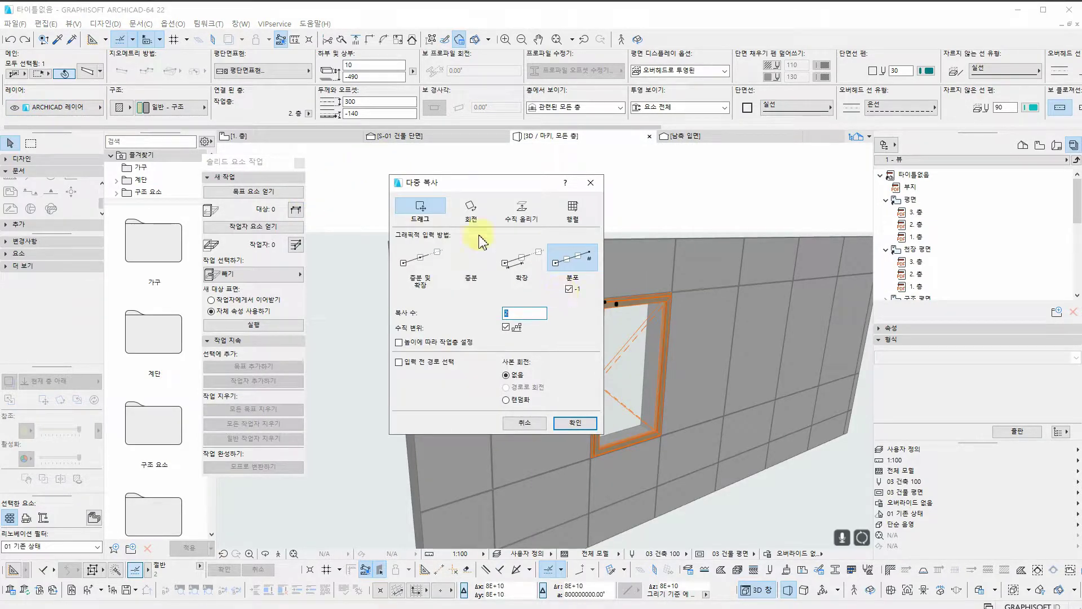
left_click(526, 216)
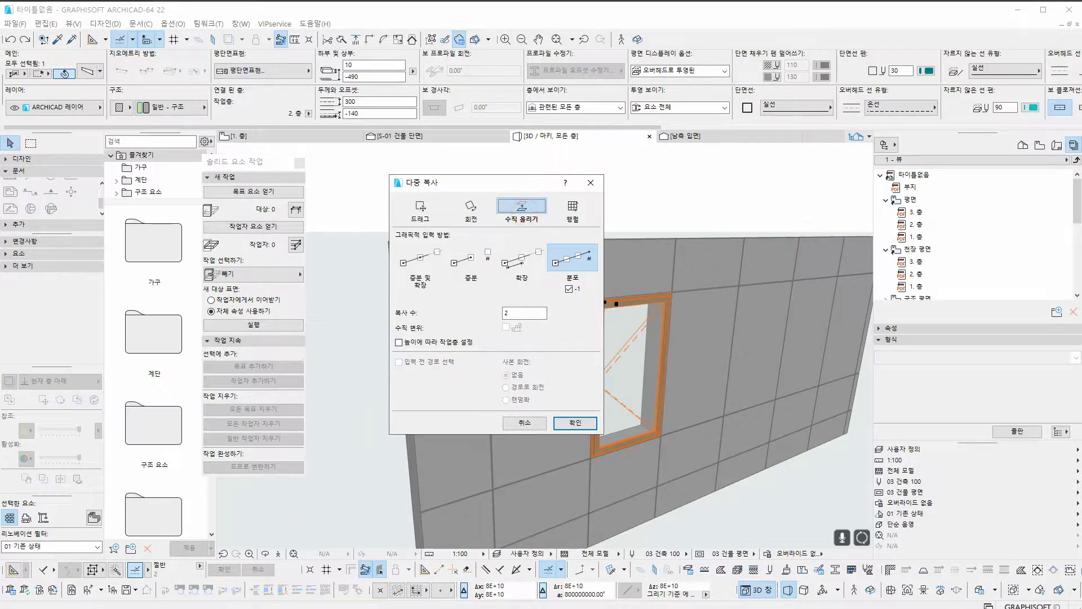
left_click(571, 423)
scroll(488, 314, "up", 3)
scroll(488, 315, "up", 2)
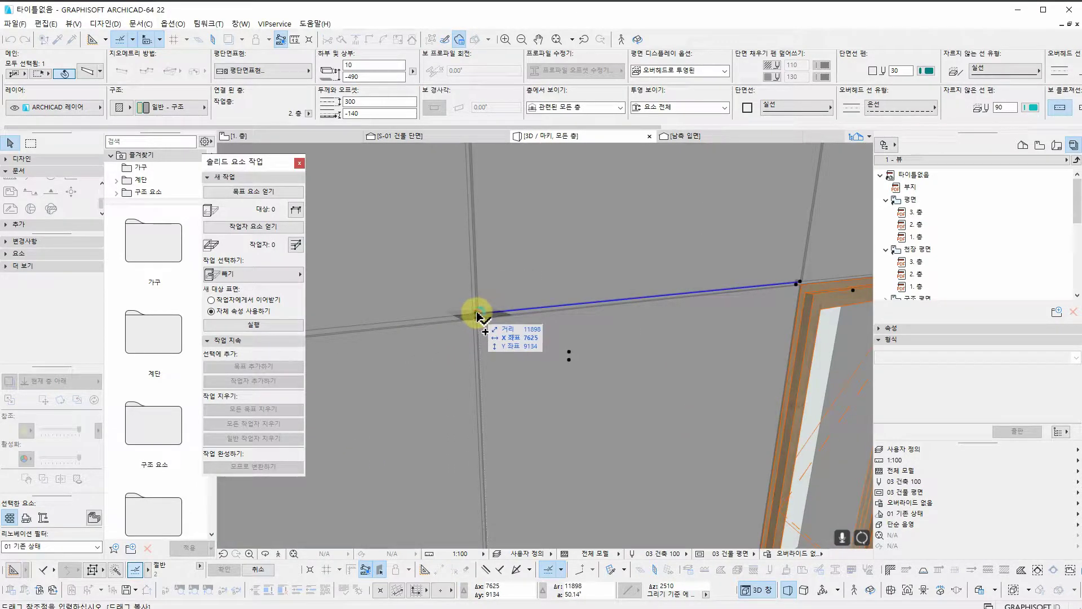
scroll(468, 281, "down", 5)
scroll(468, 305, "up", 4)
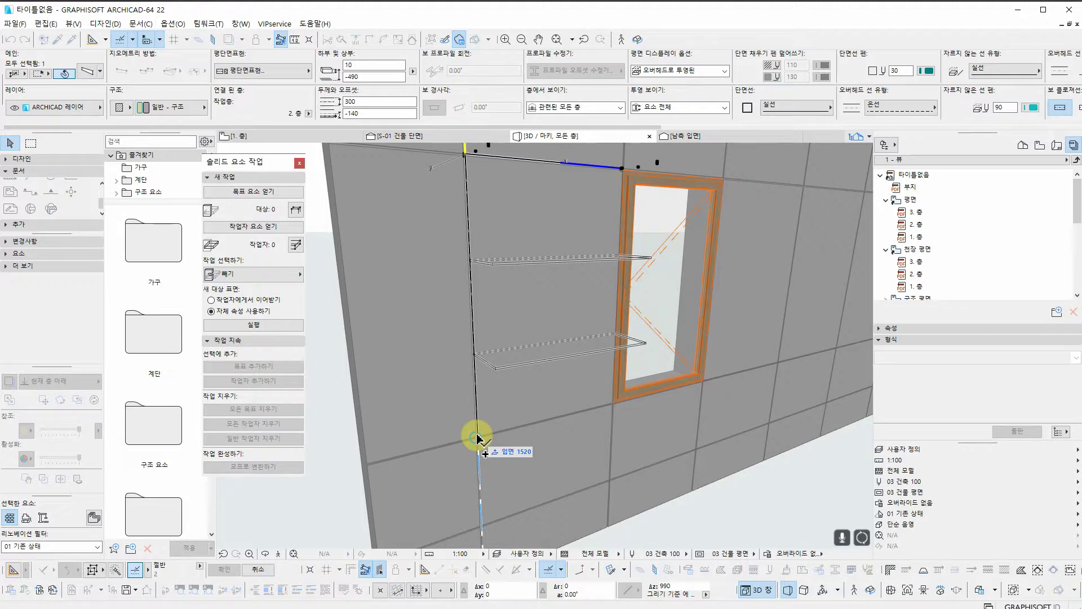
left_click(477, 438)
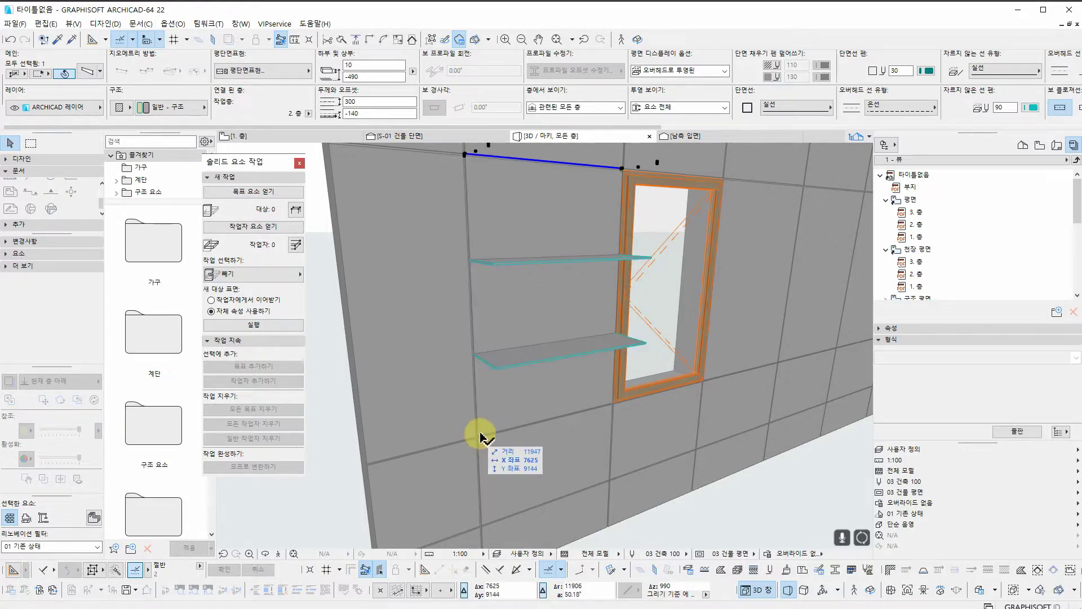
Subtract the selected one-panel beam from the windowed wall with a solid element operation, keeping the wall's own surface attributes.
scroll(556, 296, "down", 5)
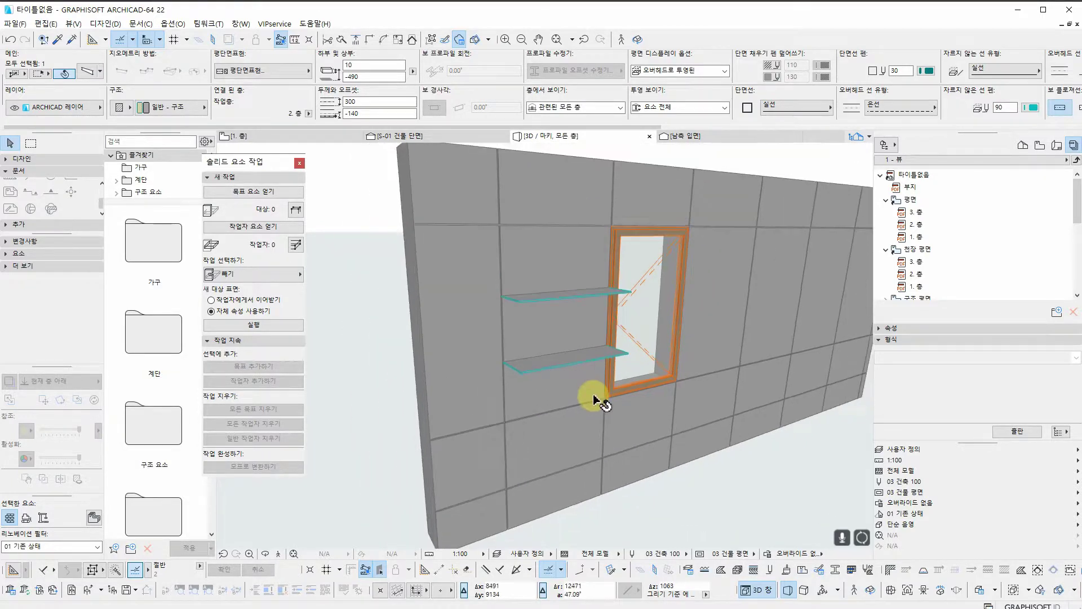
left_click(279, 226)
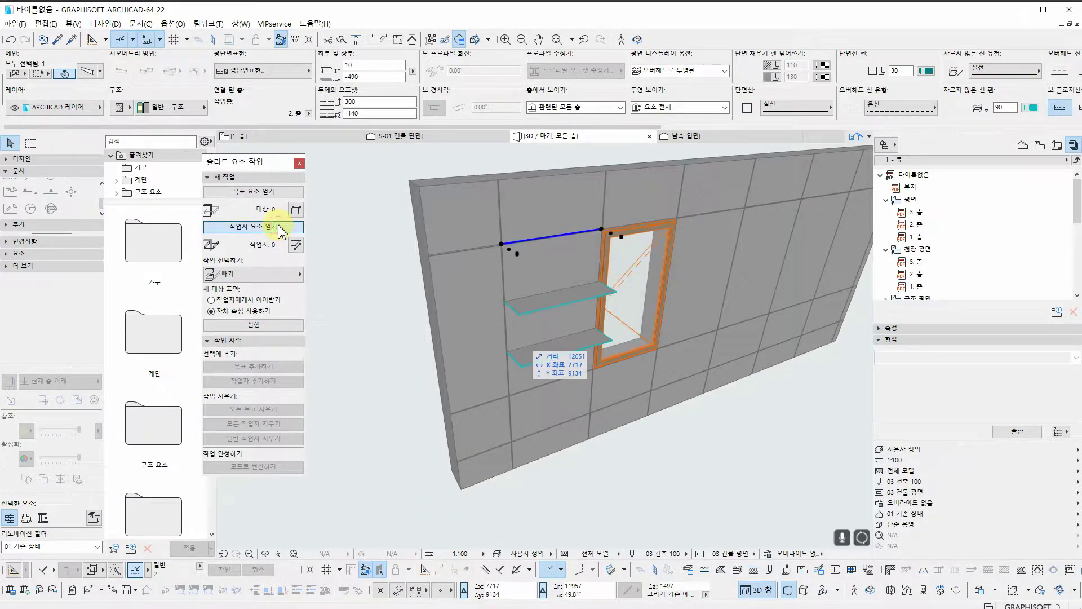
left_click(351, 317)
left_click(442, 225)
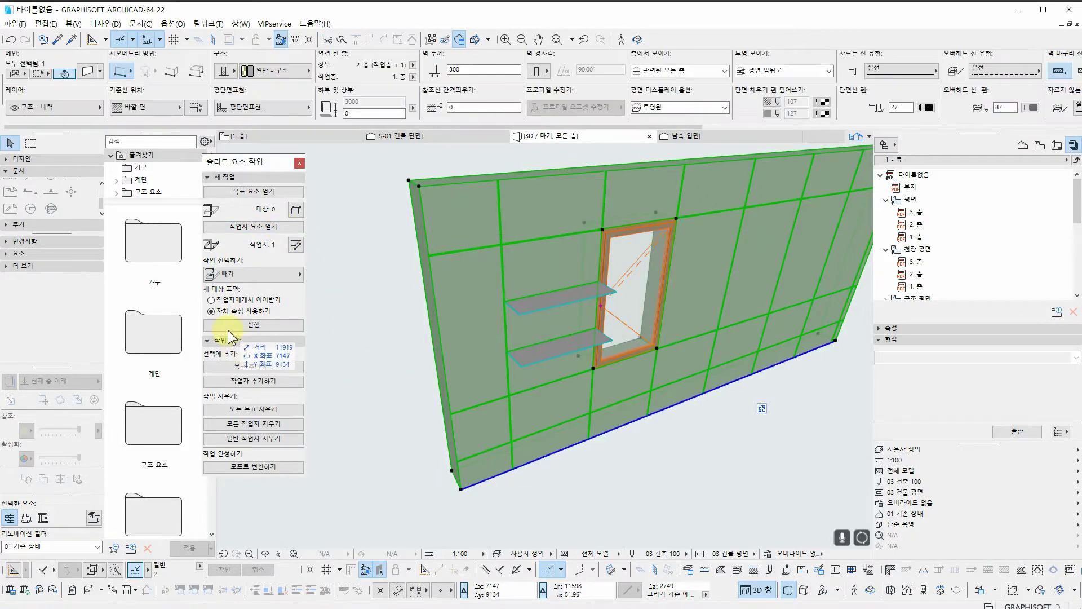
left_click(252, 194)
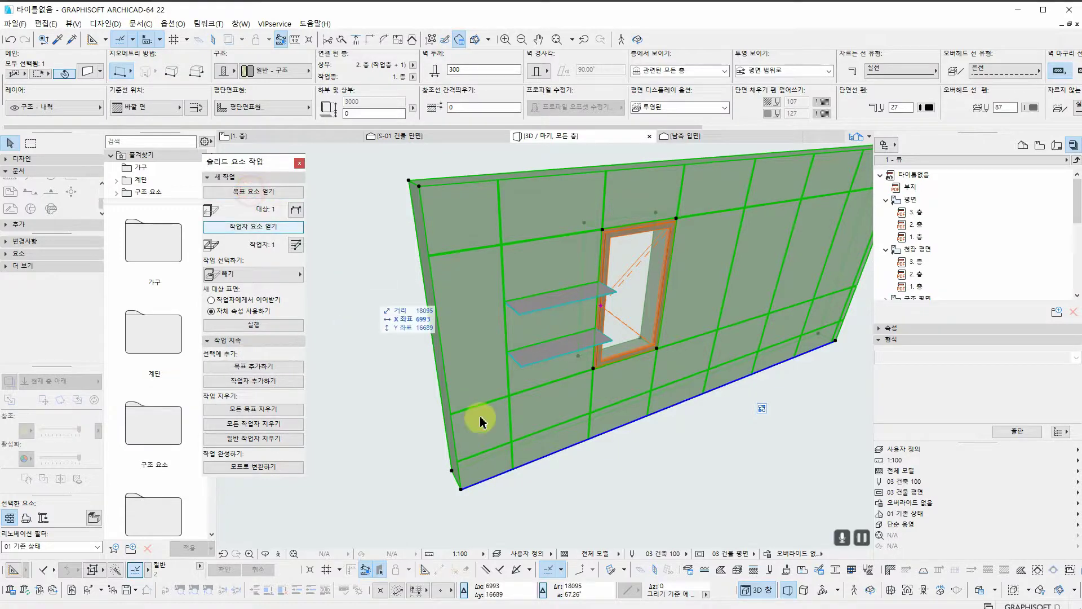
left_click(279, 327)
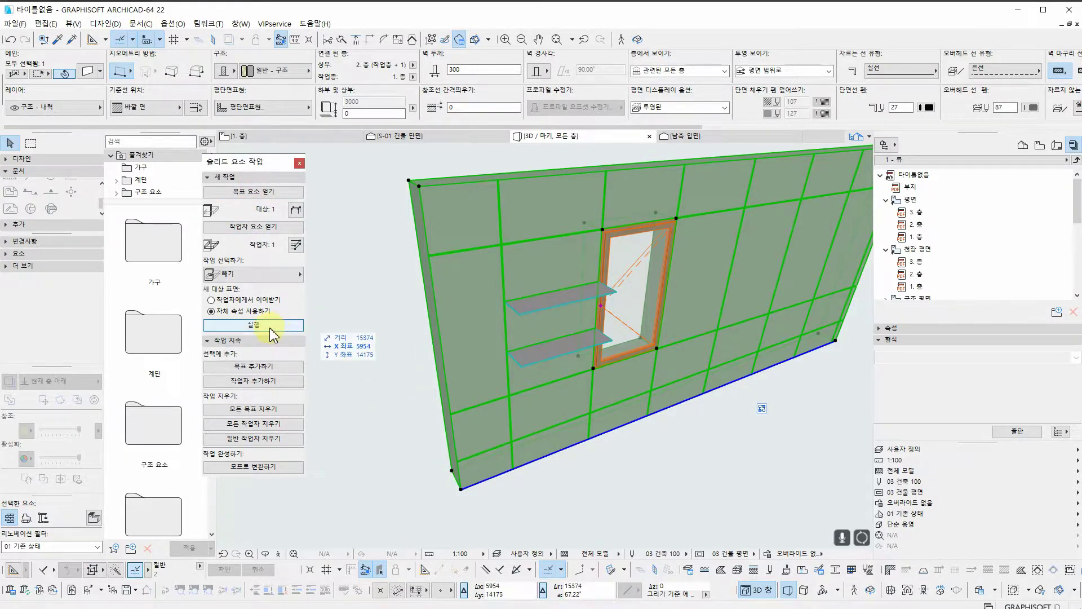
left_click(379, 443)
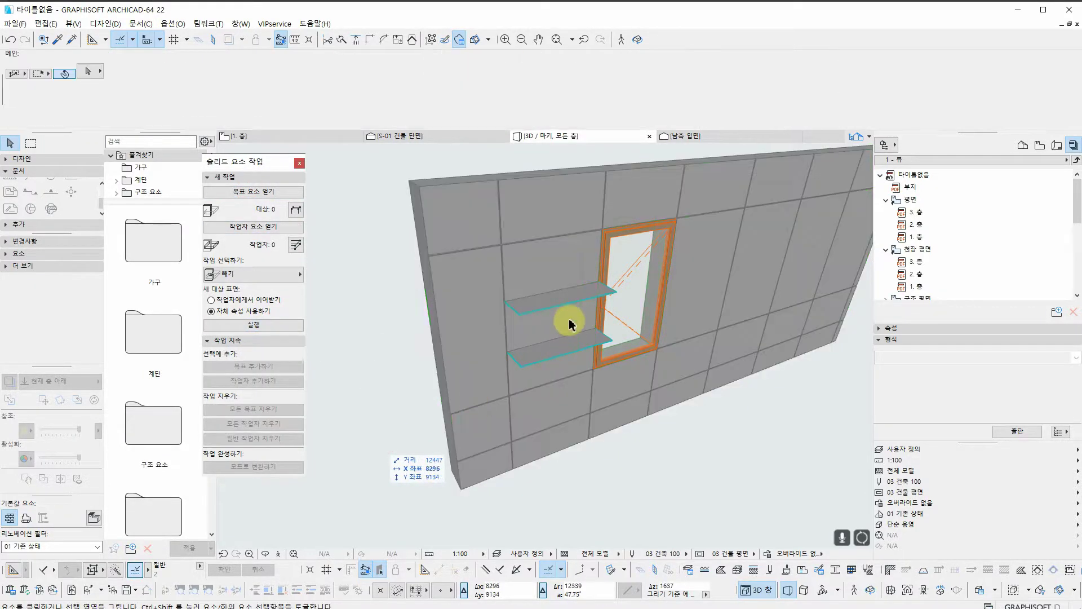
Assign the two intermediate beams beside the window to the hidden horizontal joint layer (가로줄눈).
middle_click_drag(570, 324, 652, 229, "shift")
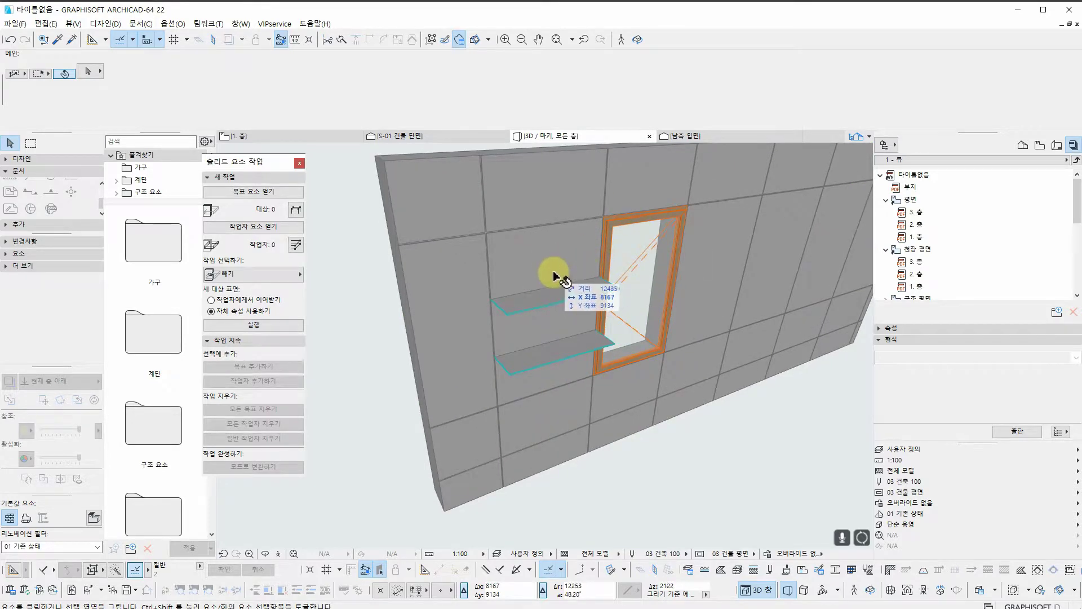
left_click(522, 303)
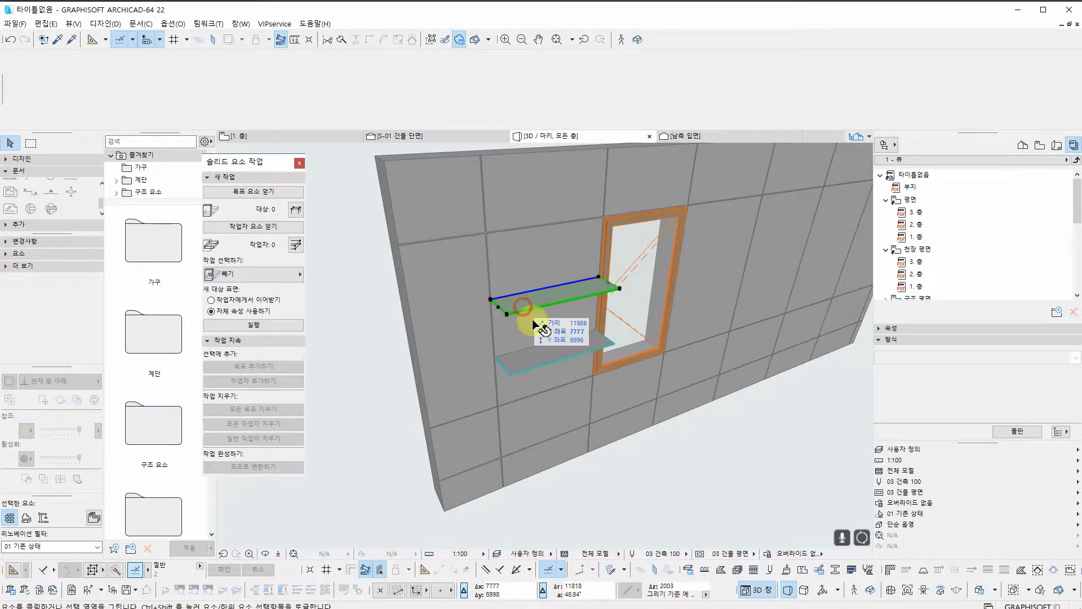
left_click(531, 376, "shift")
left_click(80, 112)
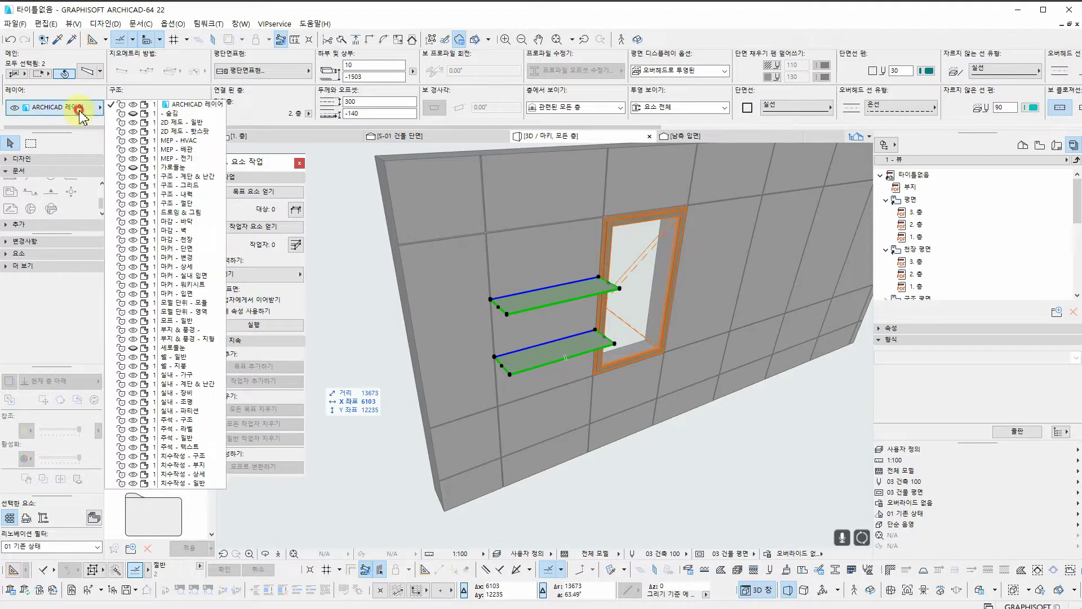
left_click(180, 168)
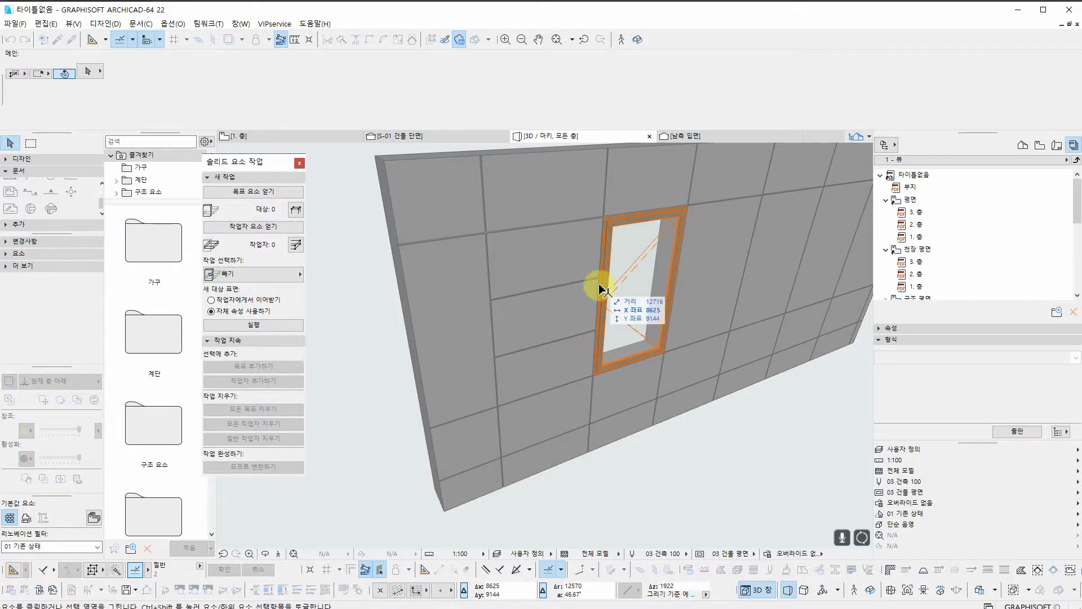
Inspect the wall's joint lines from several angles, including the extra horizontal joints in the panel beside the window.
middle_click_drag(600, 289, 418, 232, "shift")
scroll(591, 314, "up", 6)
scroll(575, 299, "down", 5)
middle_click_drag(575, 298, 680, 466, "shift")
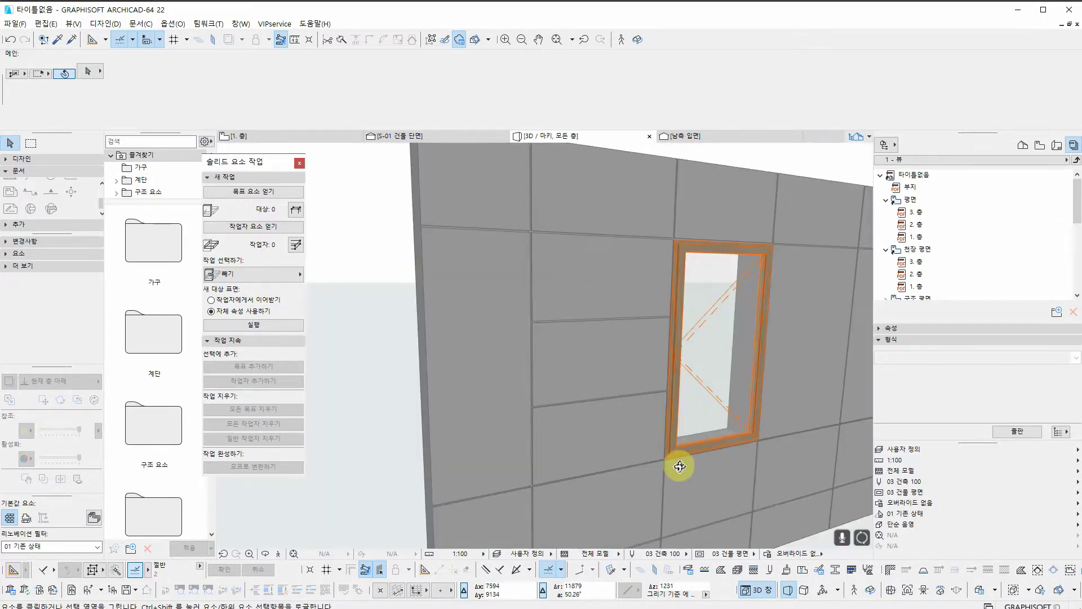
scroll(680, 466, "down", 3)
middle_click_drag(641, 416, 455, 395)
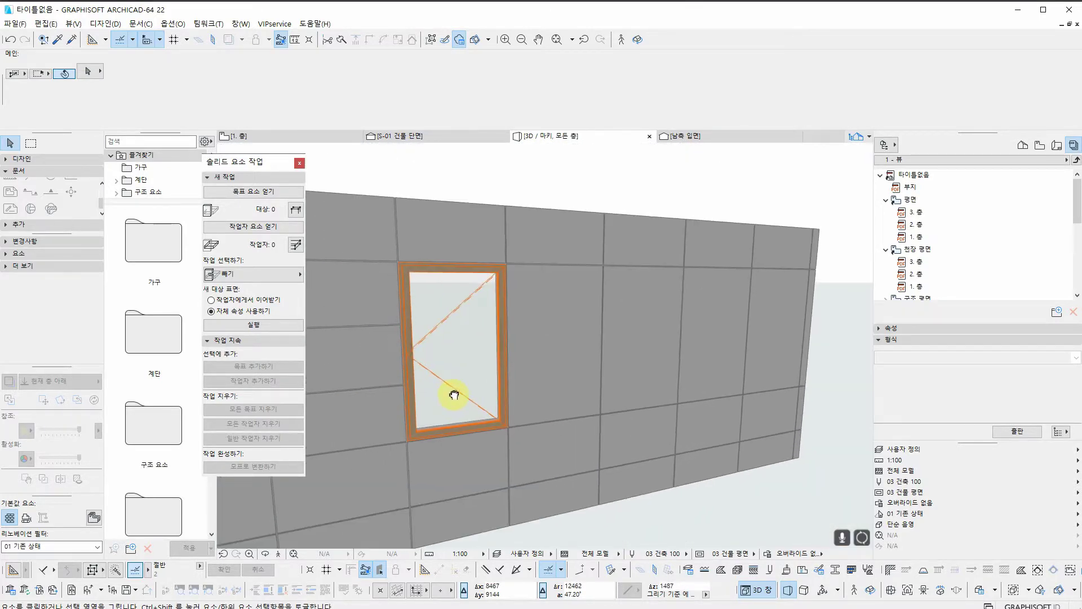
scroll(592, 375, "down", 3)
middle_click_drag(592, 374, 616, 404, "shift")
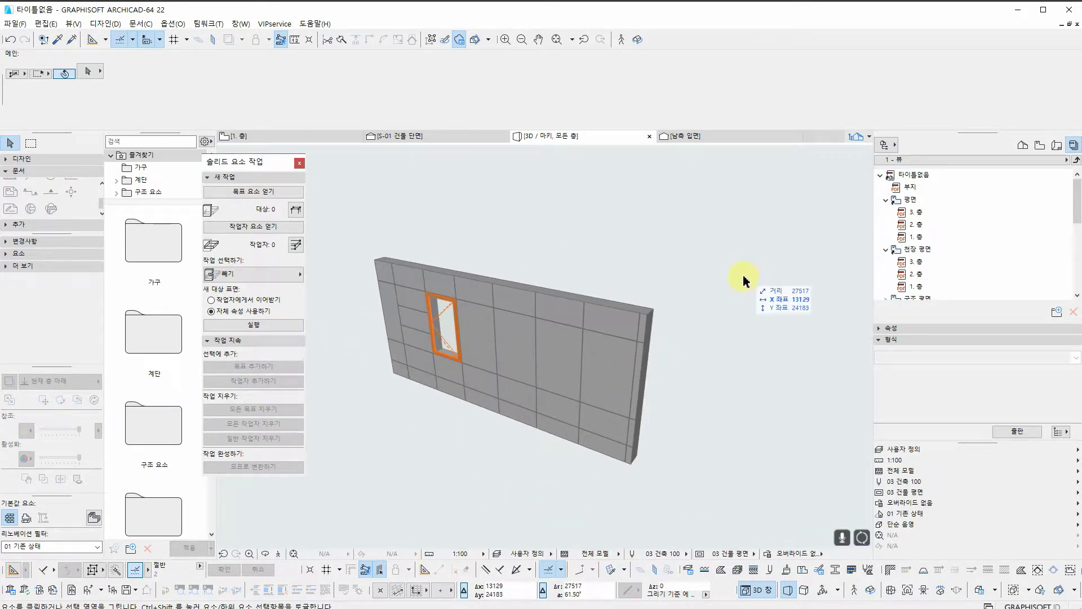
middle_click_drag(442, 411, 561, 374, "shift")
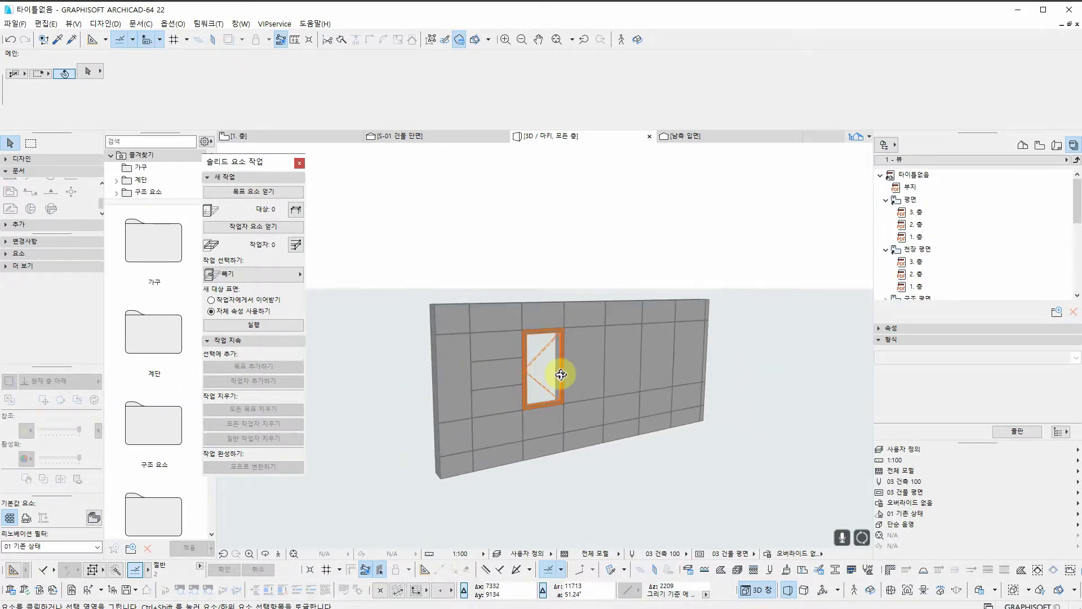
scroll(491, 427, "up", 5)
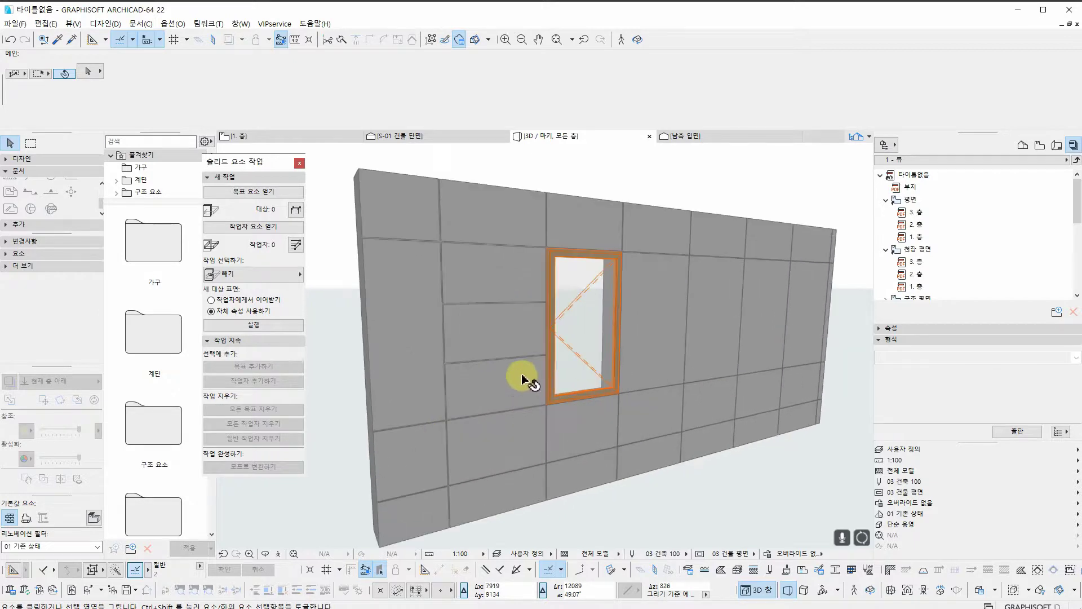
scroll(525, 380, "up", 2)
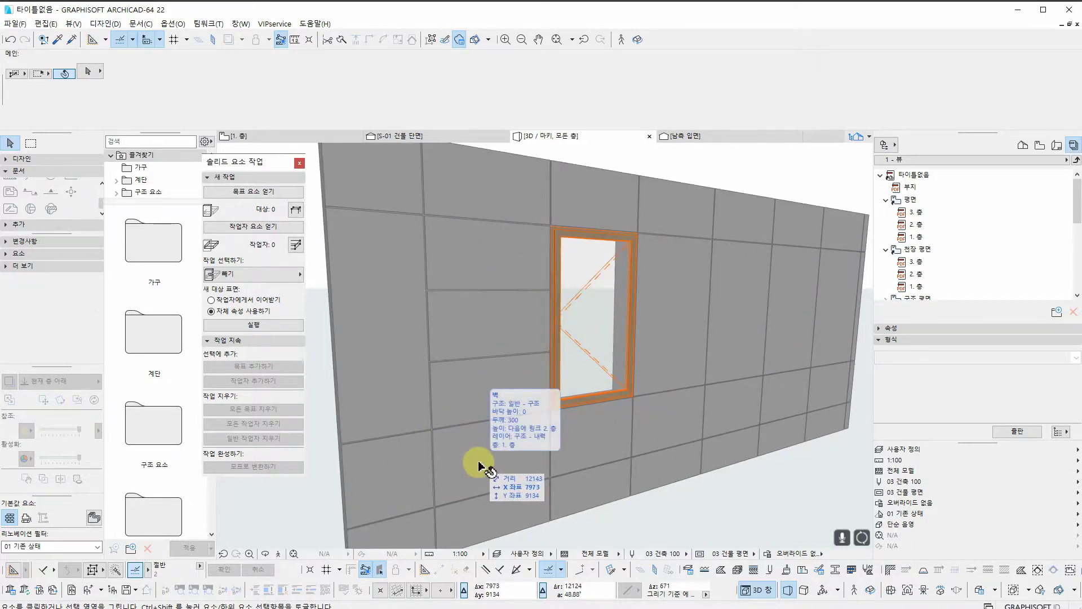
mouse_move(479, 467)
middle_mouse_down("shift")
mouse_move(536, 377)
mouse_move(452, 309)
mouse_move(369, 188)
middle_mouse_up("shift")
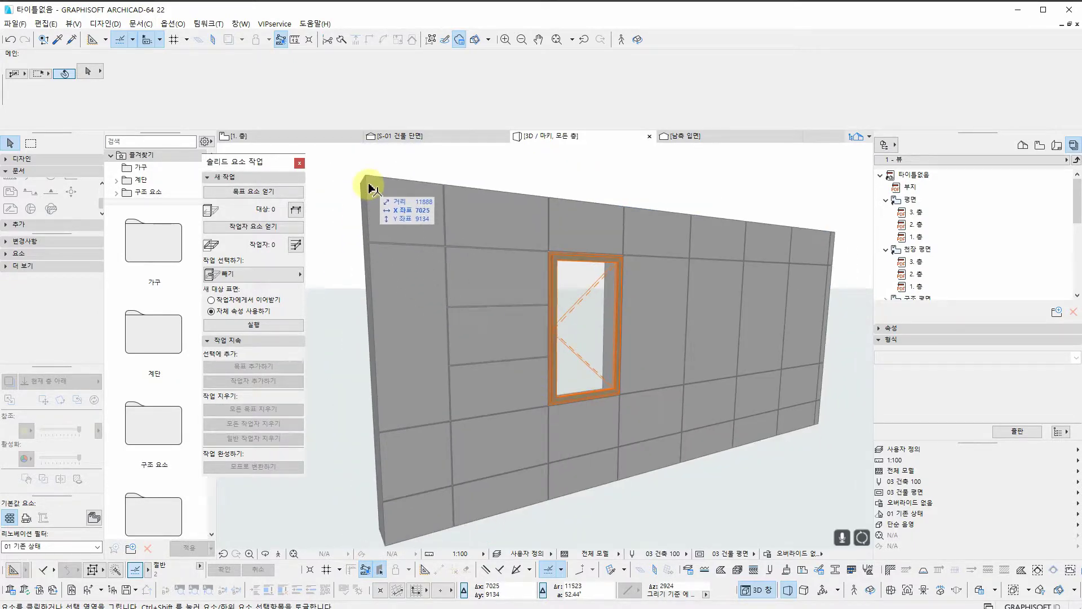
On the 1st-floor plan, activate the Curtain Wall tool near the plain wall and open its default settings.
left_click(270, 137)
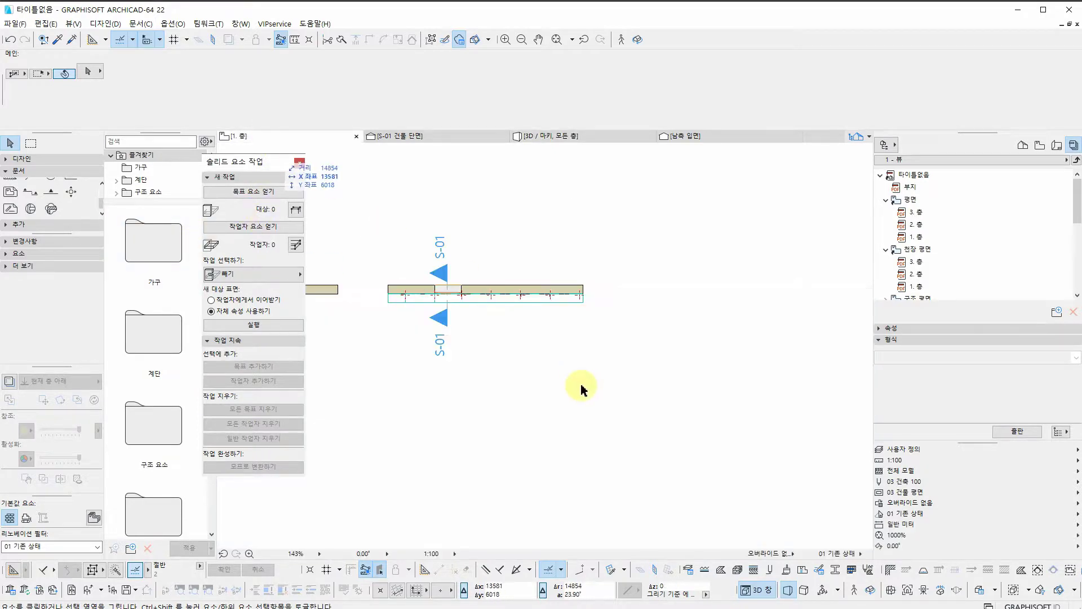
scroll(472, 411, "down", 2)
scroll(483, 356, "up", 4)
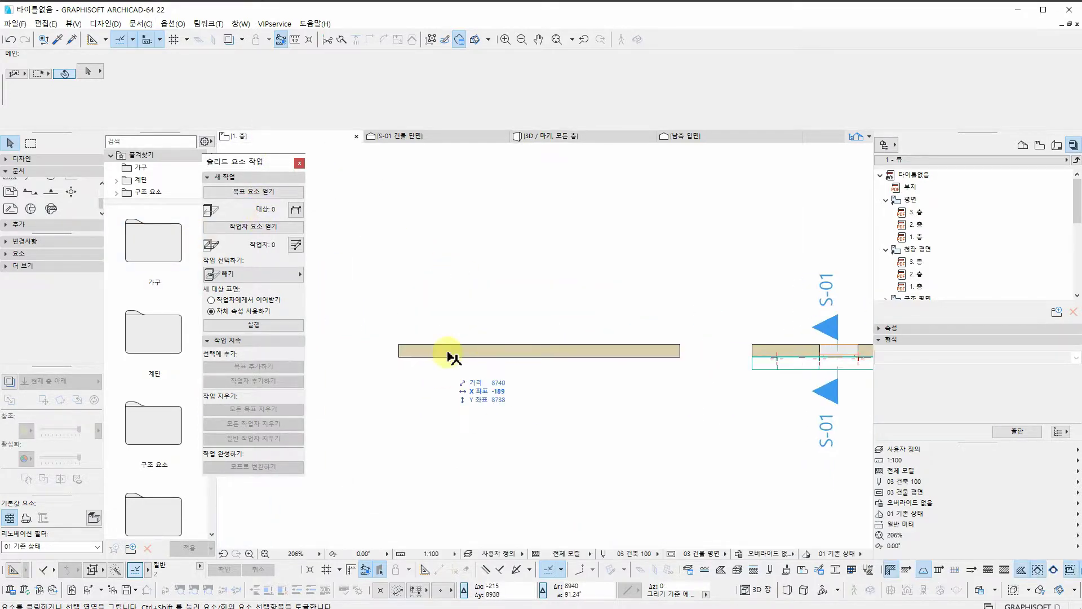
left_click(25, 159)
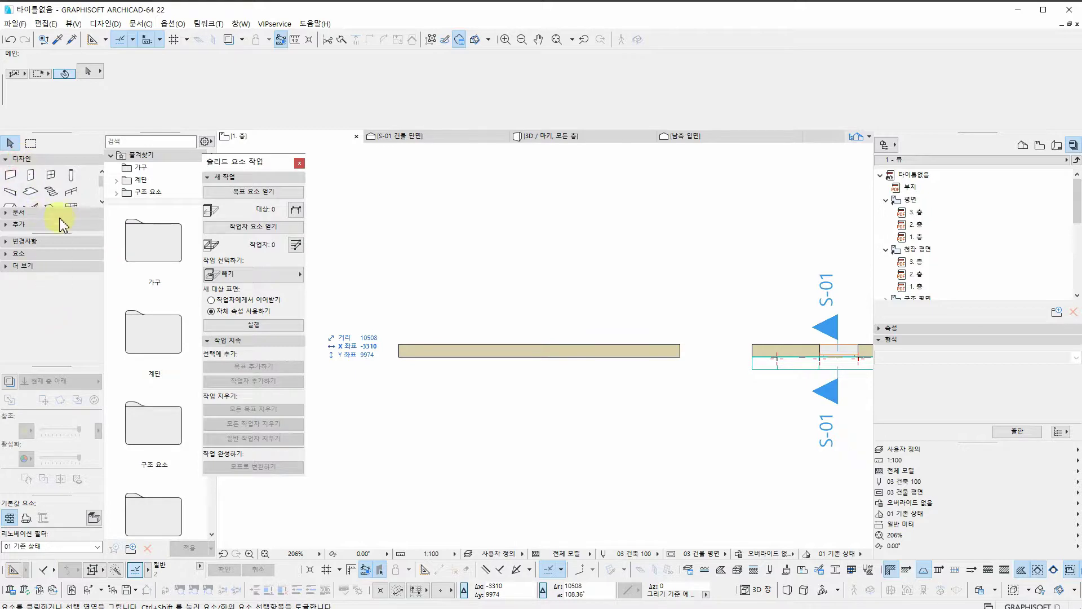
scroll(69, 194, "down", 1)
left_click(71, 179)
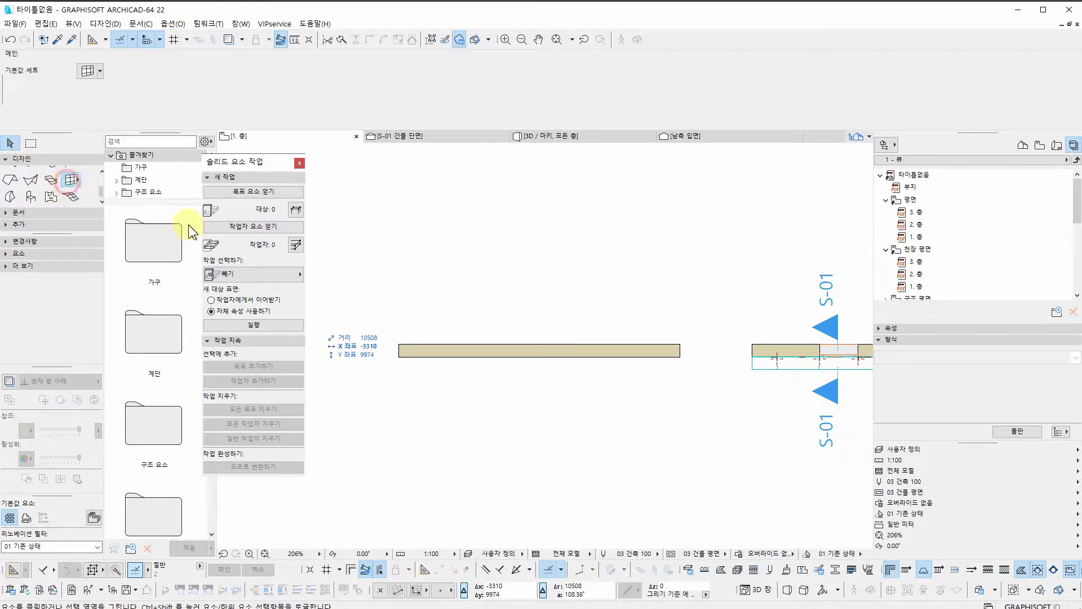
left_click(87, 70)
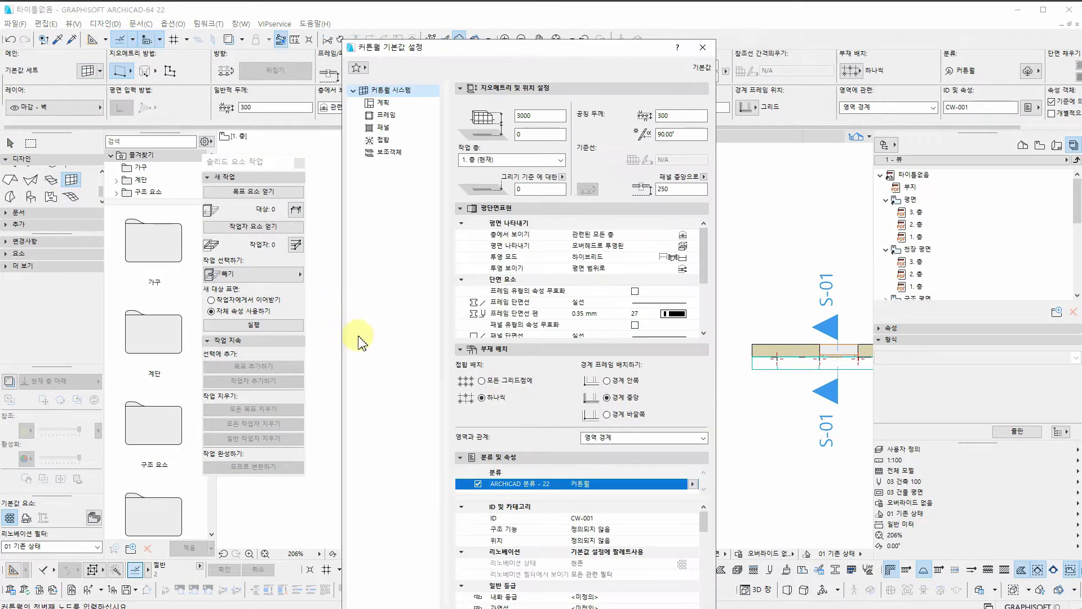
In the curtain wall scheme, set column A's width and row 1's height to 900, and remove column B.
left_click(376, 103)
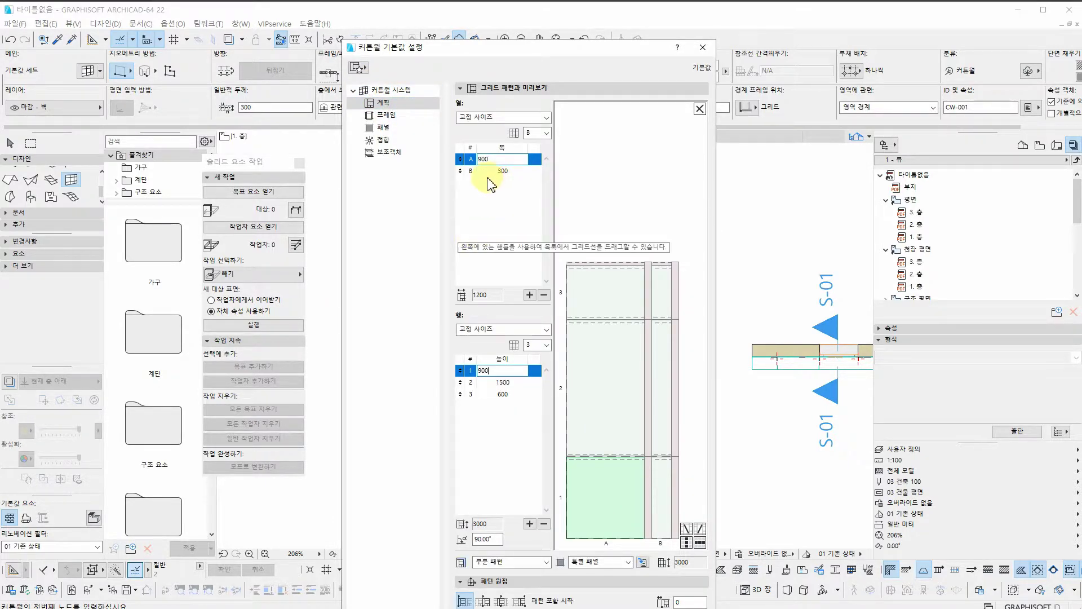
left_click(503, 170)
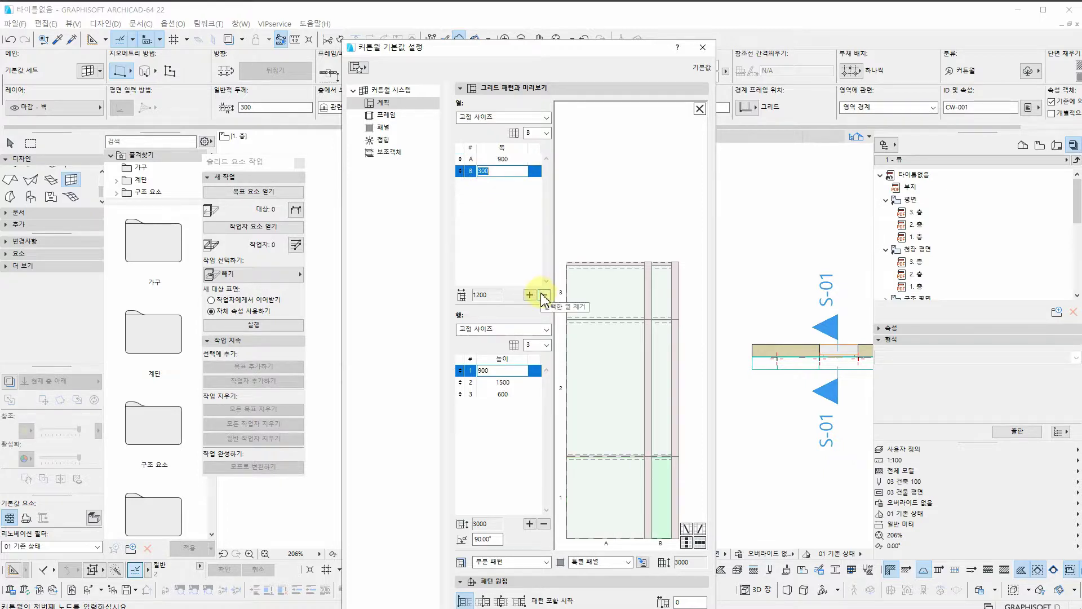
left_click(544, 296)
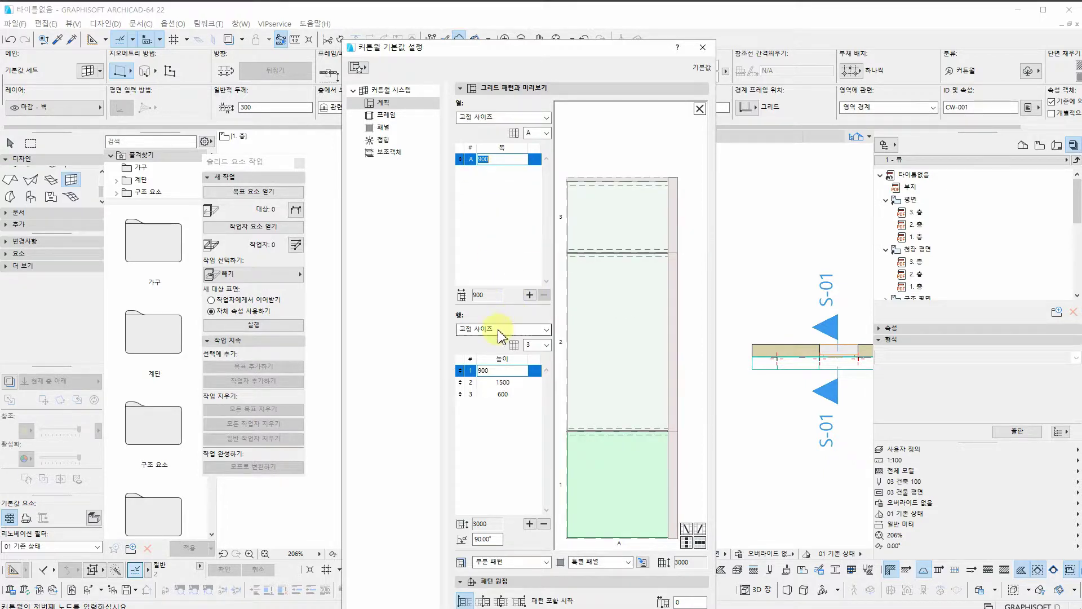
Set the scheme's second row height to 500 and add two more 500-high rows above it.
left_click(514, 383)
double_click(514, 383)
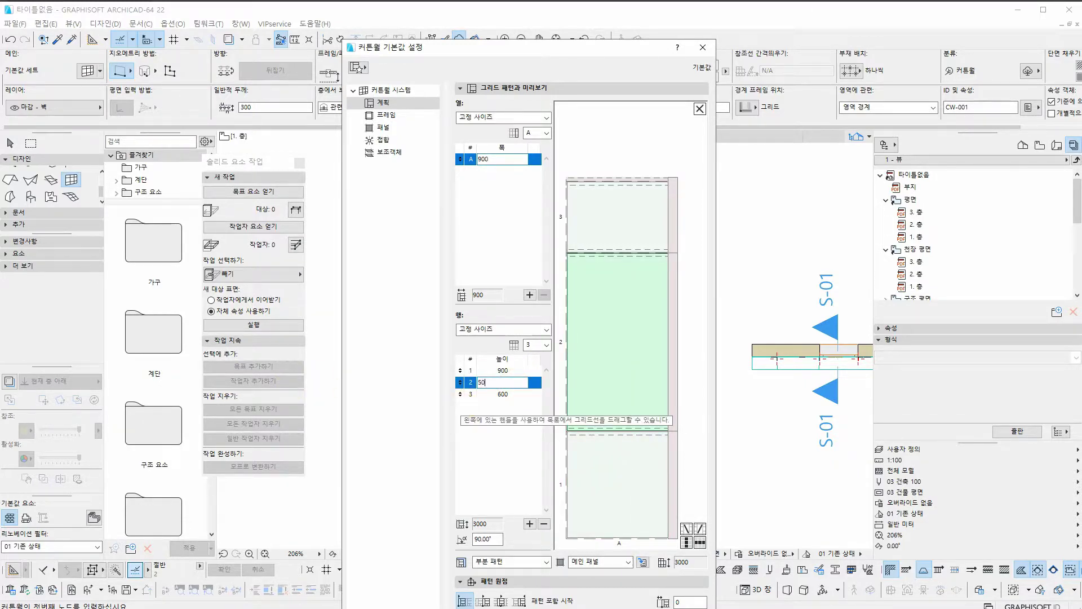
left_click(530, 524)
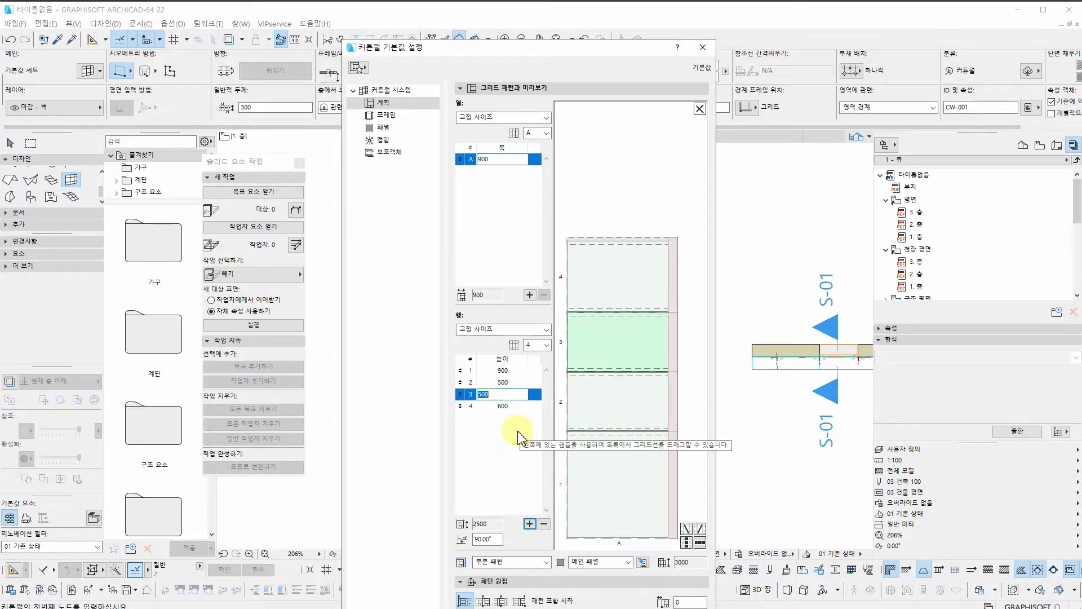
left_click(530, 524)
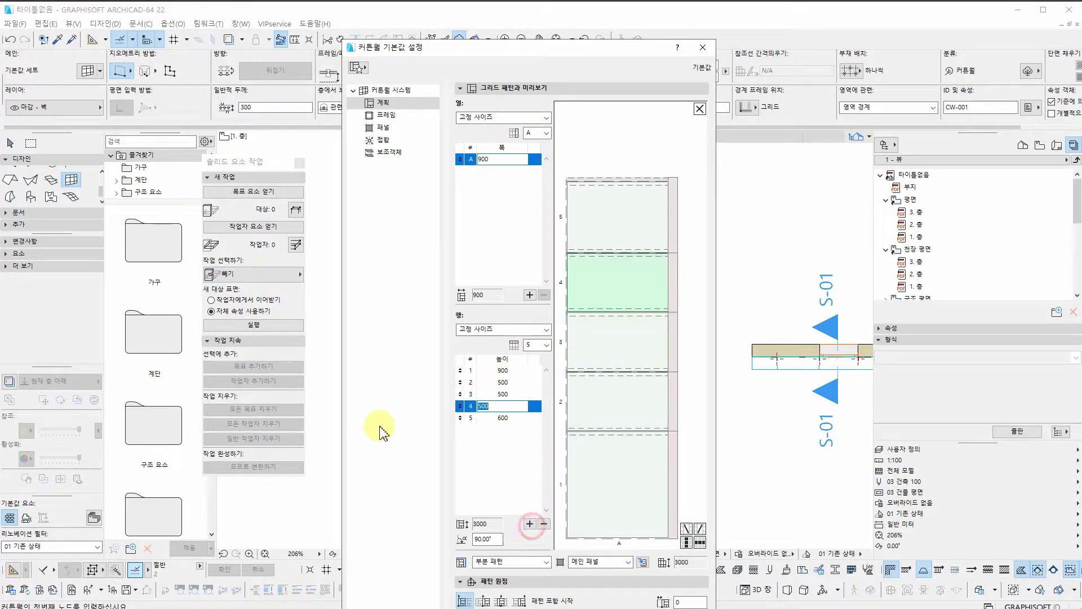
Set the boundary frame's width to 10, its 200 depth dimension to 250, and its panel inset depth to 0.
left_click(387, 115)
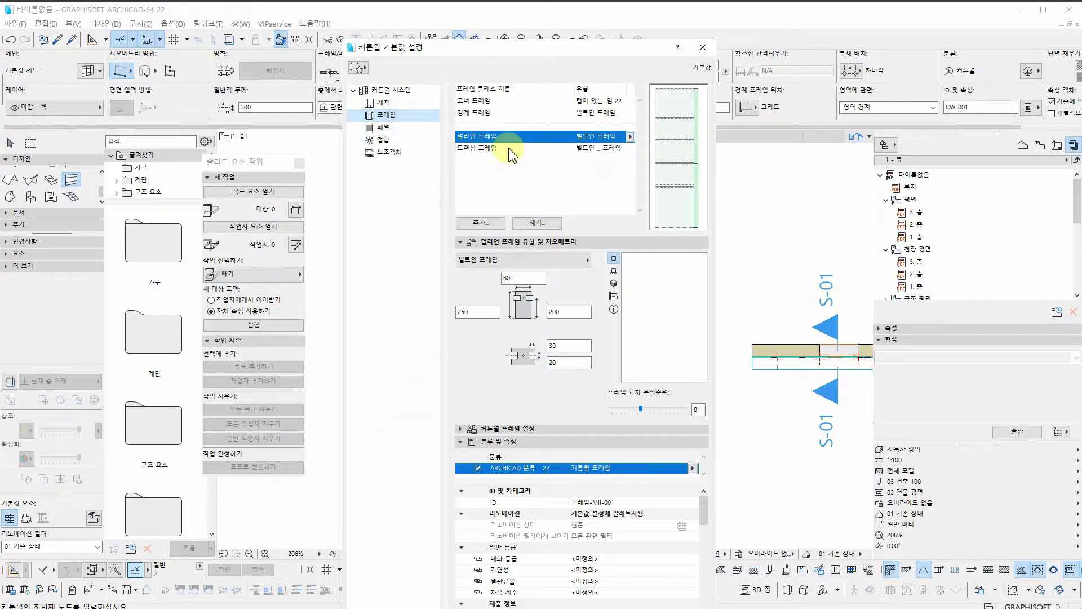
left_click(477, 101)
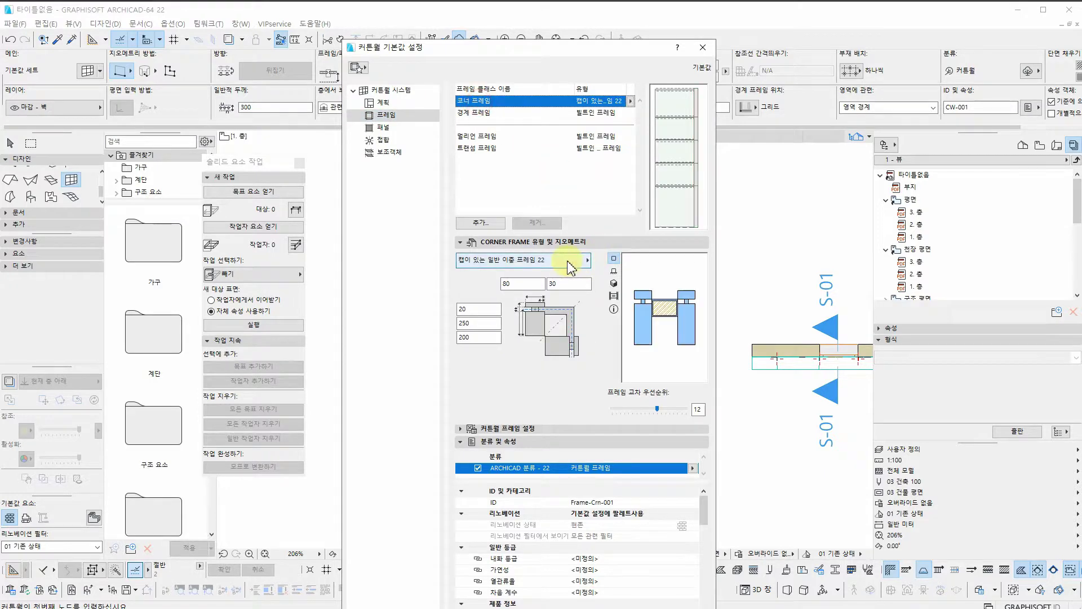
left_click(470, 323)
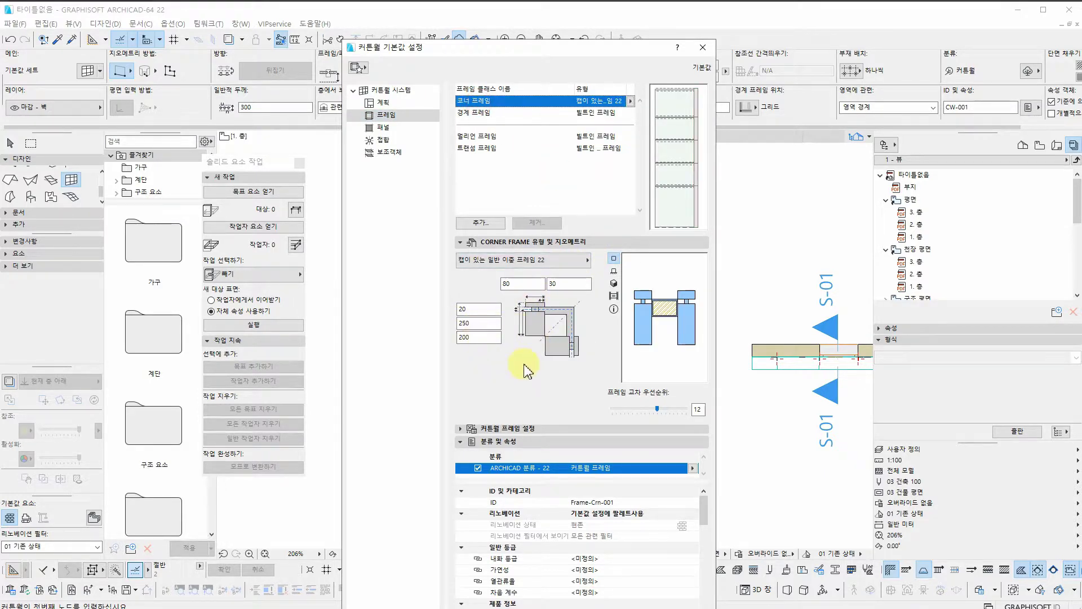
left_click(482, 113)
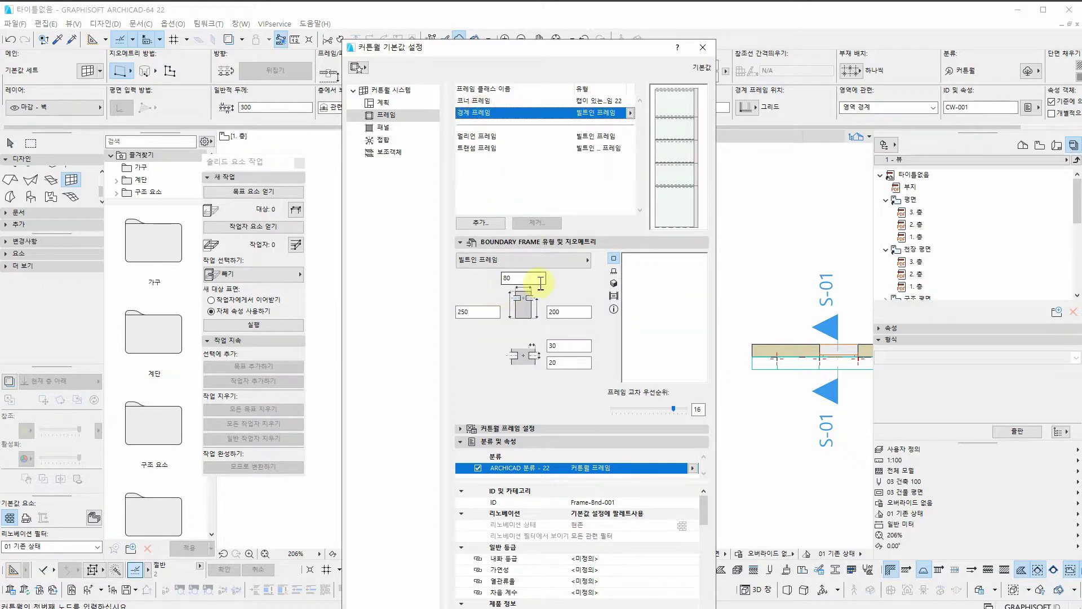
left_click_drag(524, 279, 504, 280)
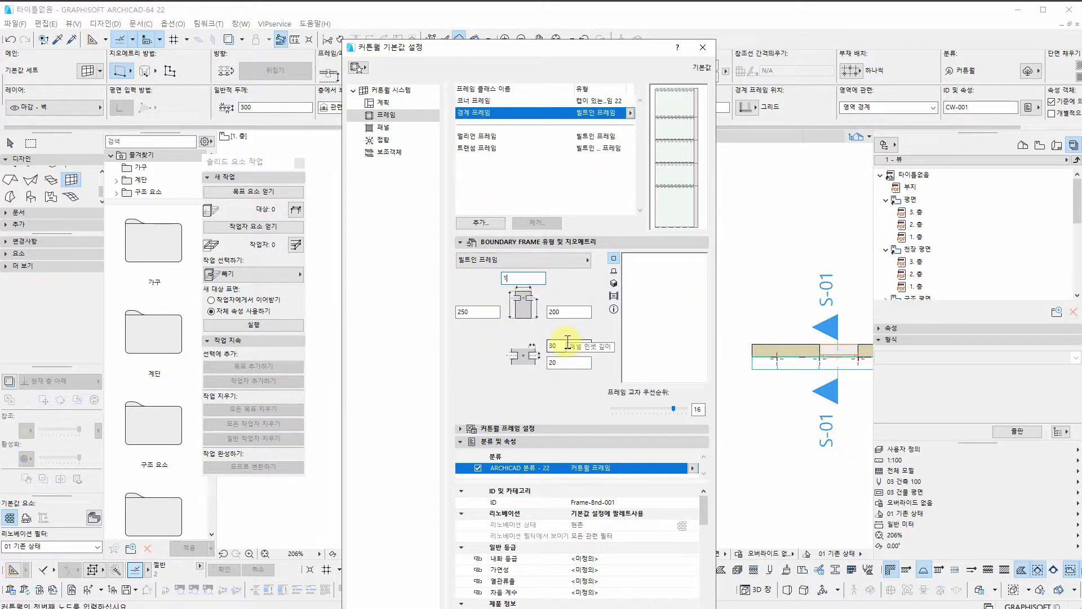
type("10")
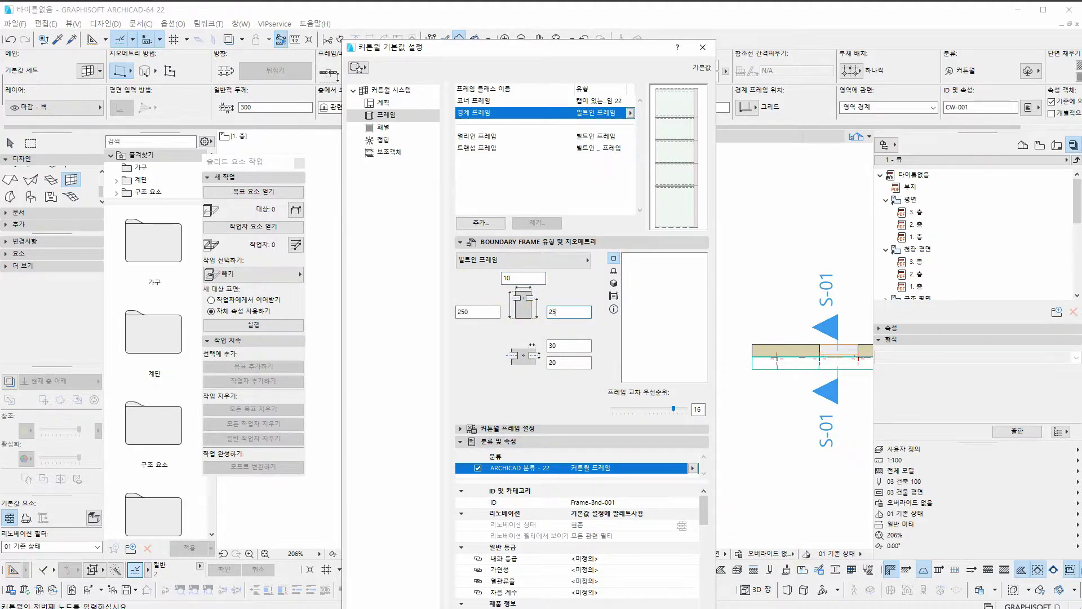
left_click(556, 346)
type("0")
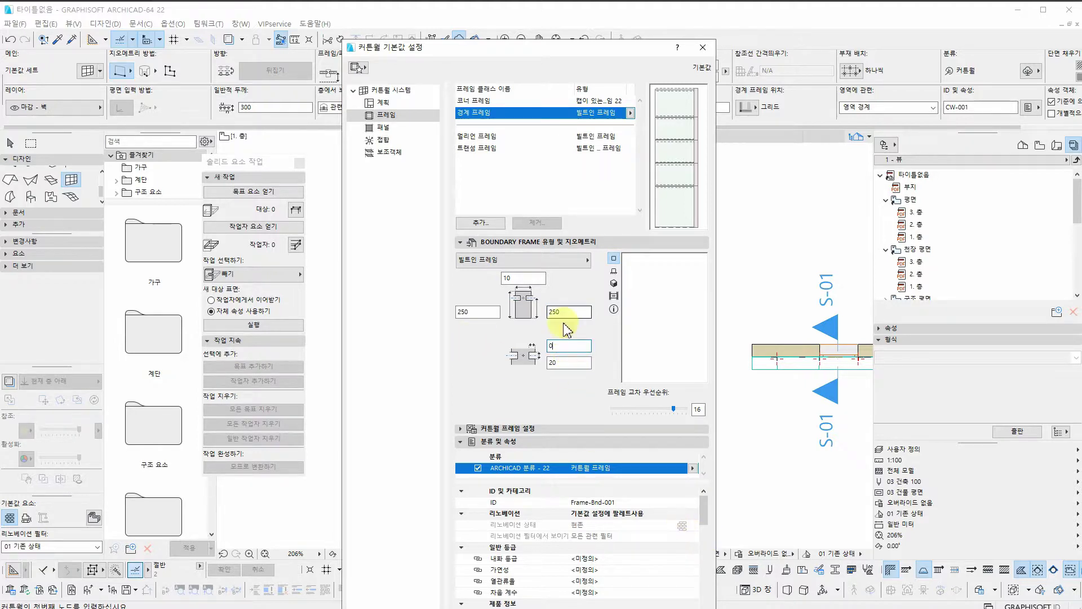
Set the mullion frame's width to 10 and its 200 depth dimension to 250, and edit its panel inset depth.
left_click(477, 136)
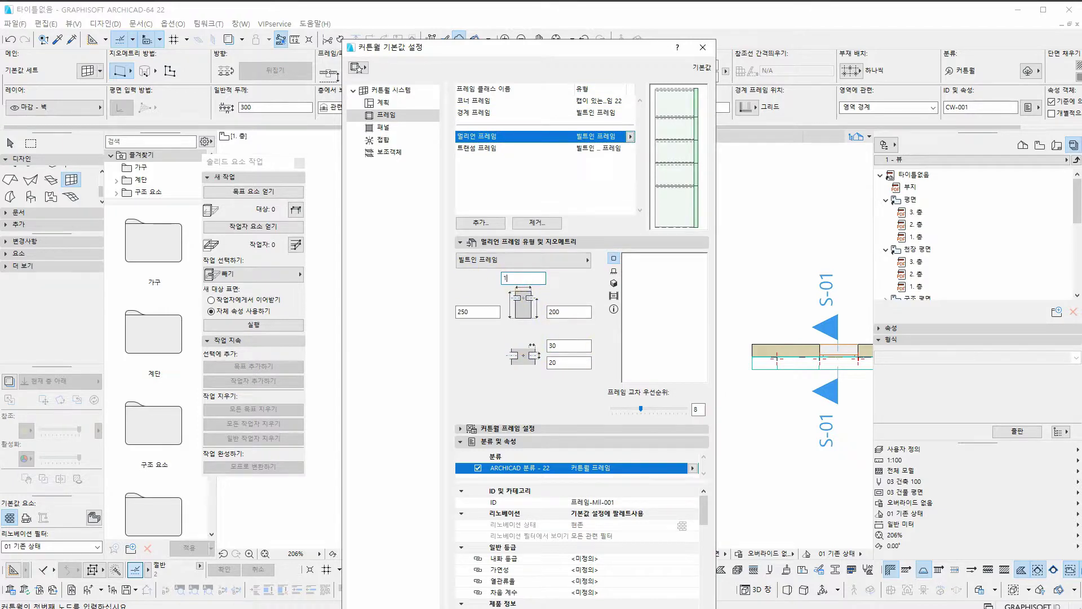
left_click(564, 312)
type("25")
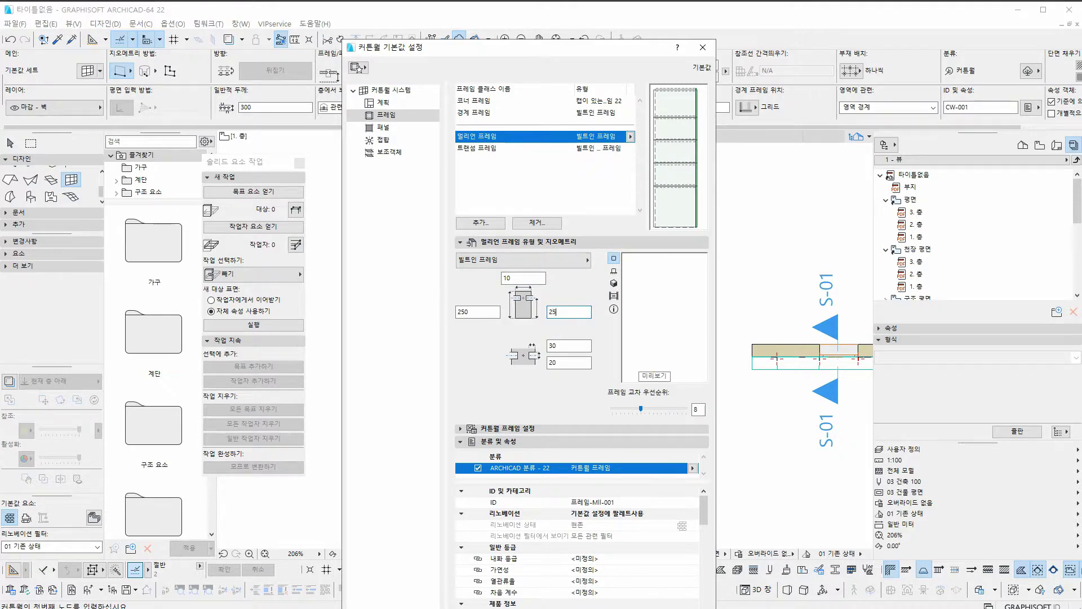
left_click(579, 350)
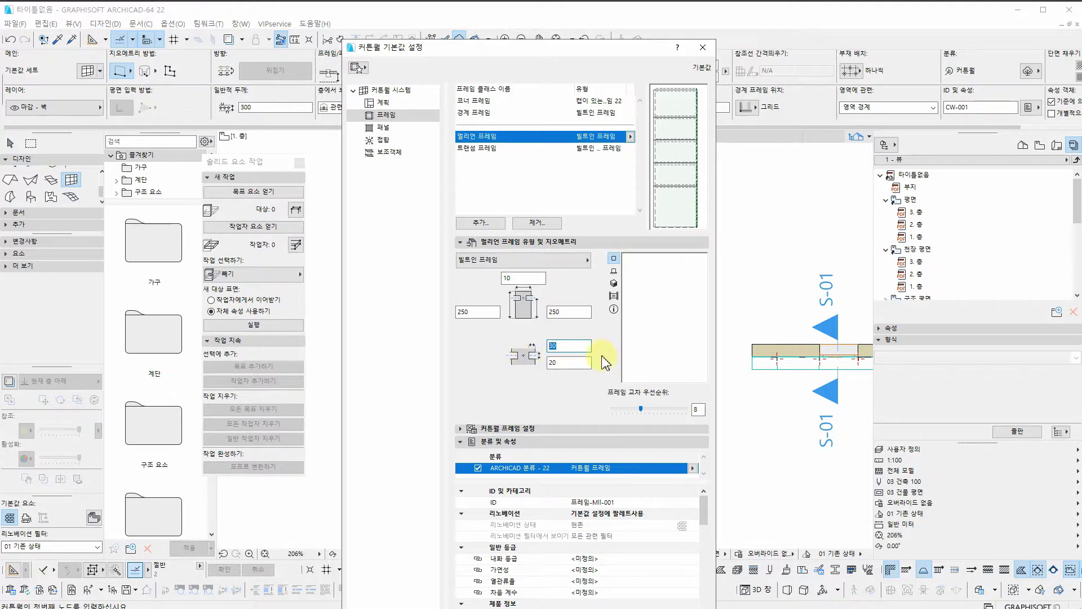
Change the transom frame to the built-in frame type (빌트인 프레임) and set its width to 10.
left_click(486, 149)
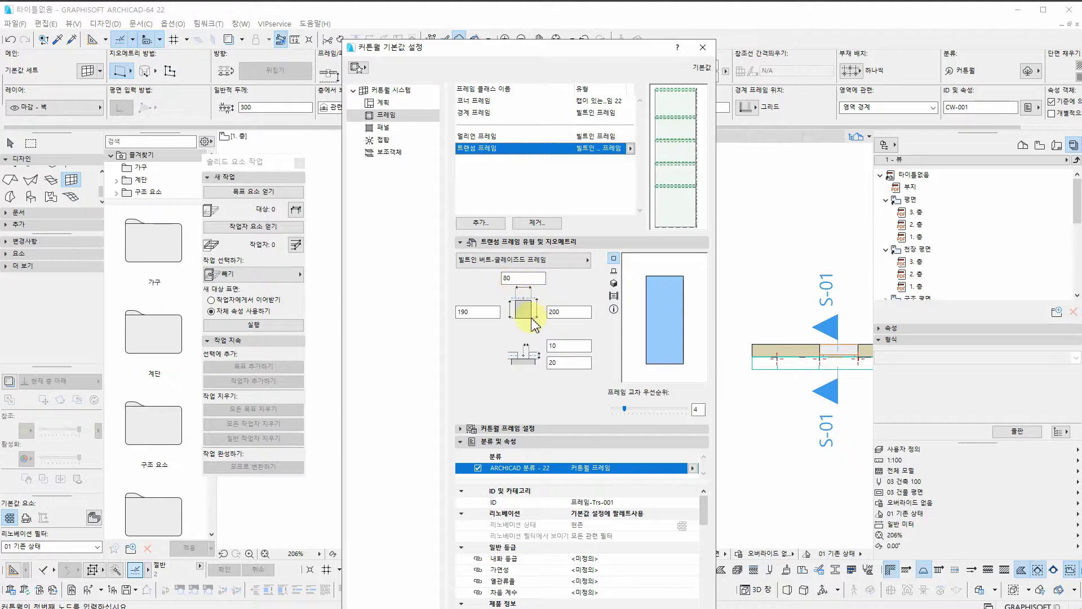
left_click(557, 261)
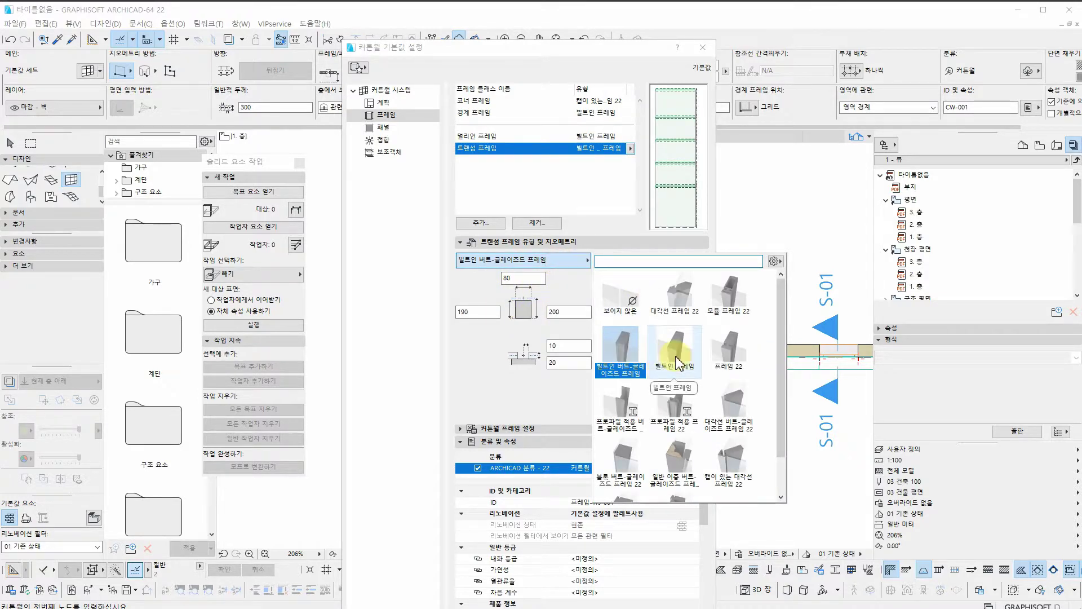
left_click(678, 359)
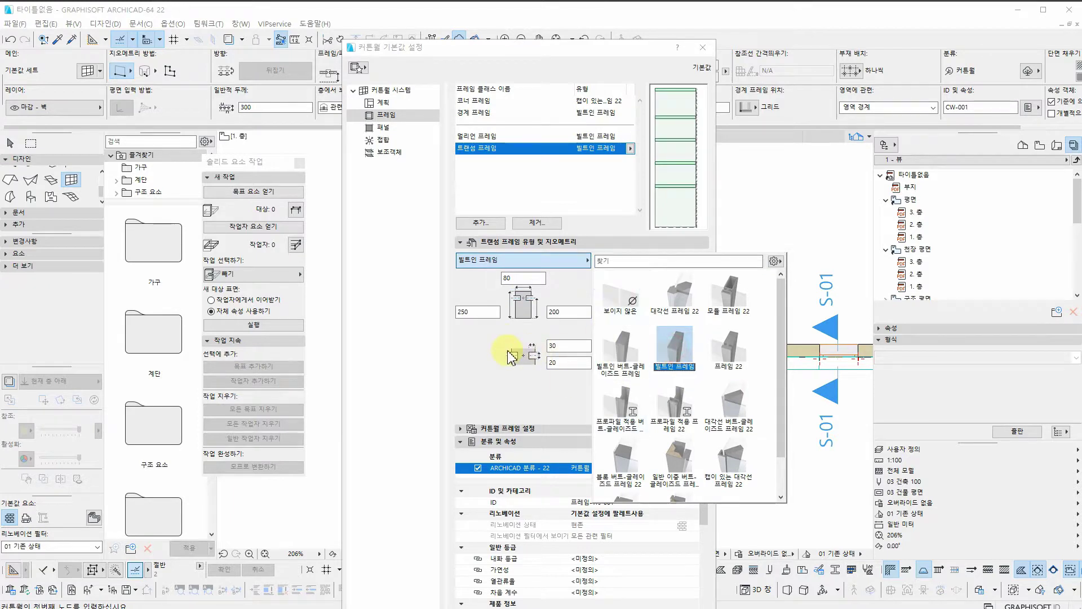
left_click(674, 350)
double_click(522, 278)
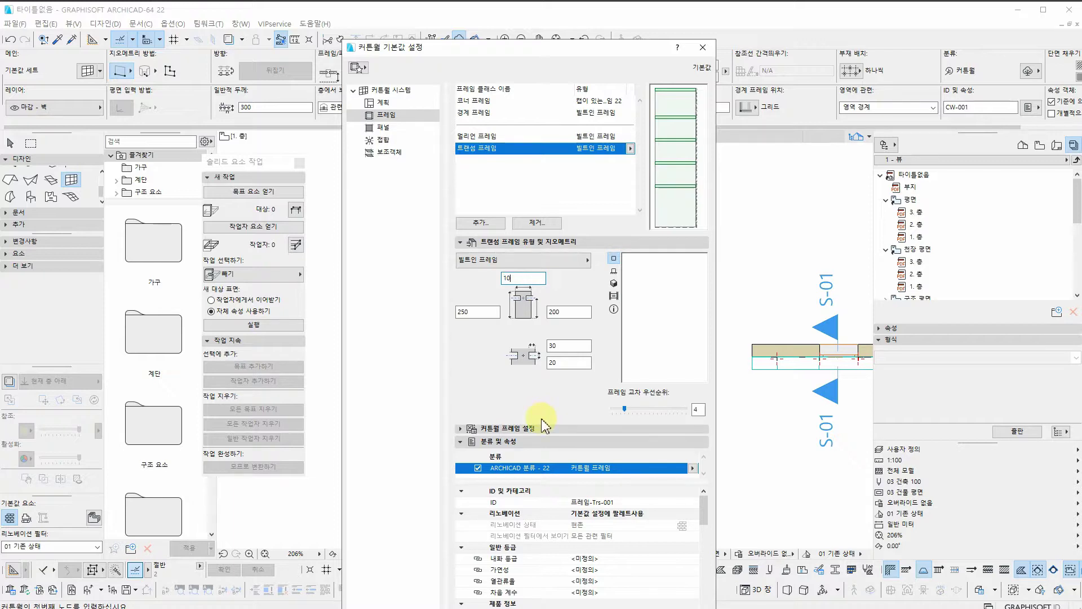
Set the transom frame's 200 depth dimension to 250 and its panel inset depth to 0.
double_click(567, 312)
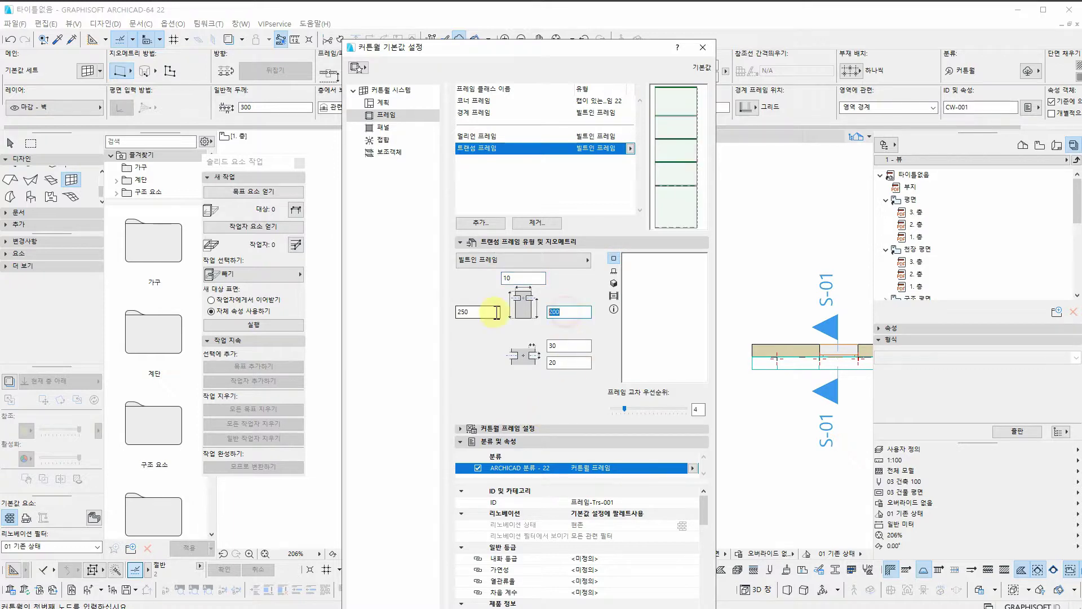
double_click(568, 345)
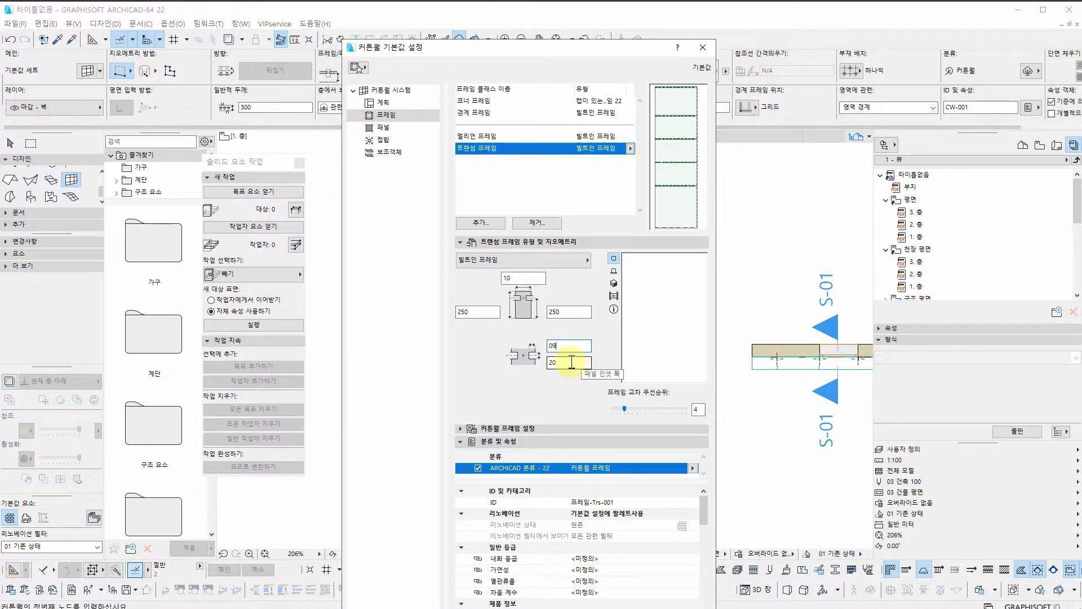
double_click(557, 347)
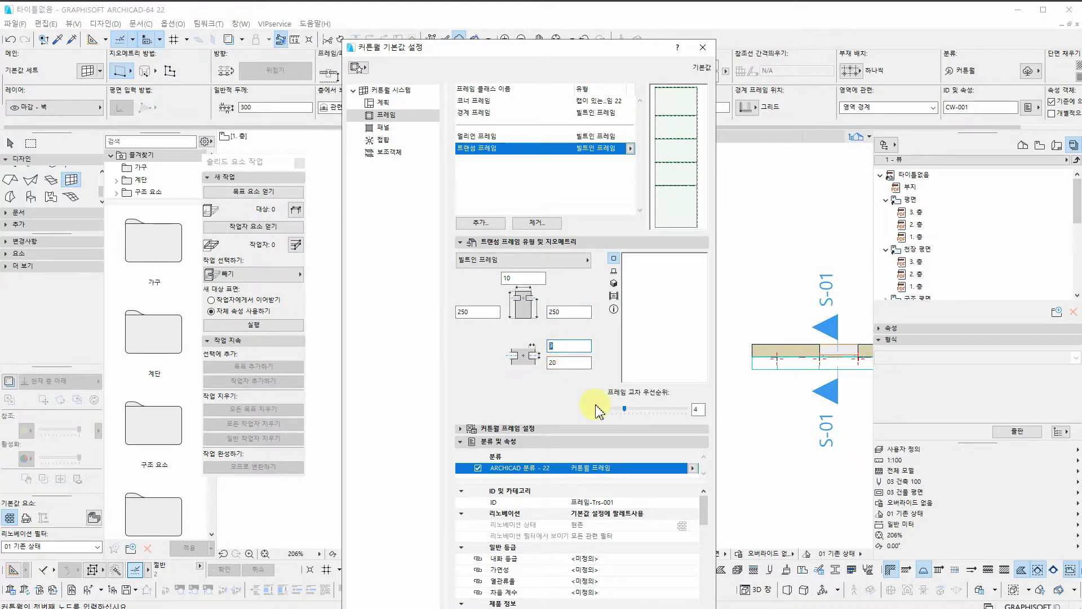
type("0")
In the curtain wall system settings, place boundary frames inside the boundary, set the panel centre offset to 0, and accept the settings.
left_click(382, 90)
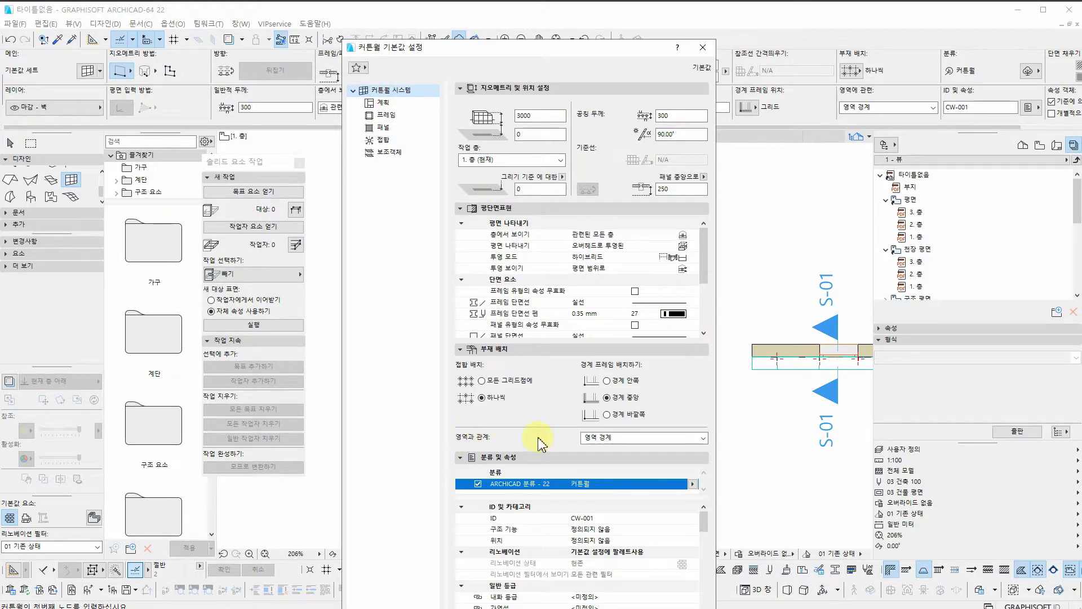
left_click(606, 382)
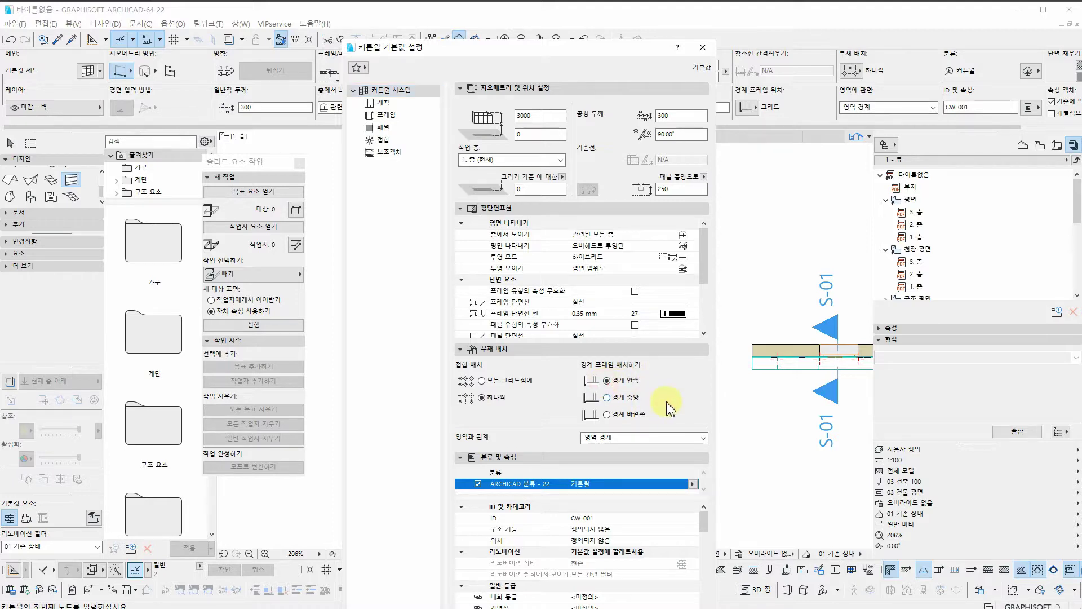
double_click(675, 189)
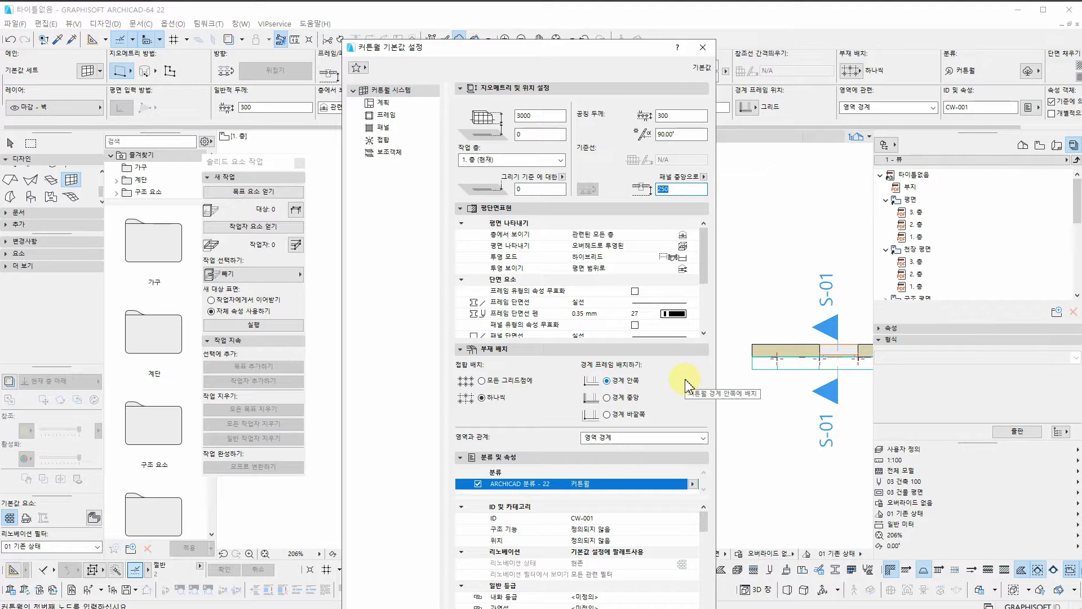
type("0")
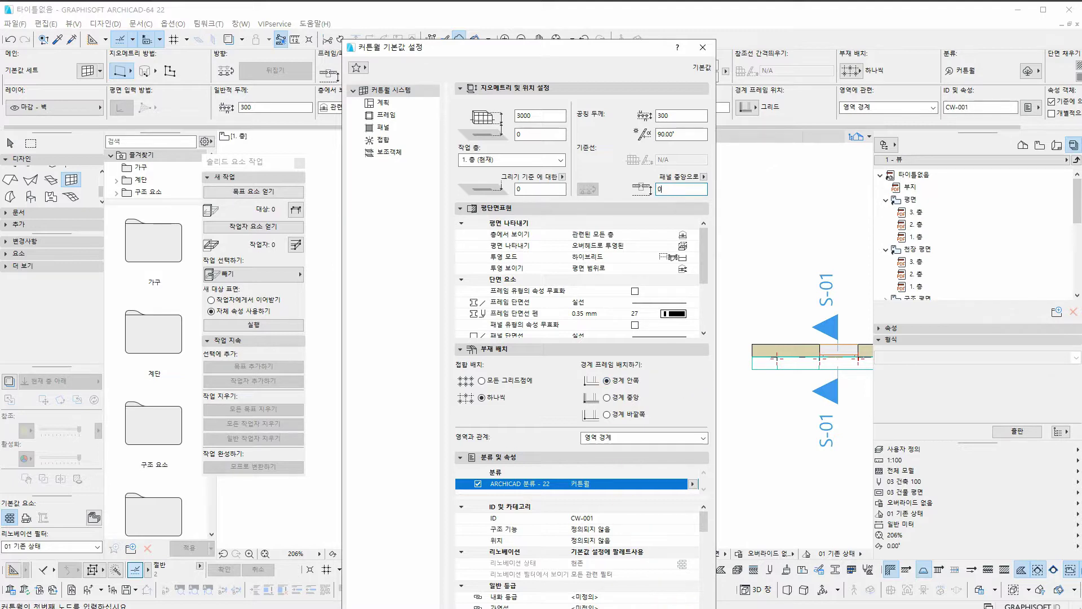
left_click(460, 88)
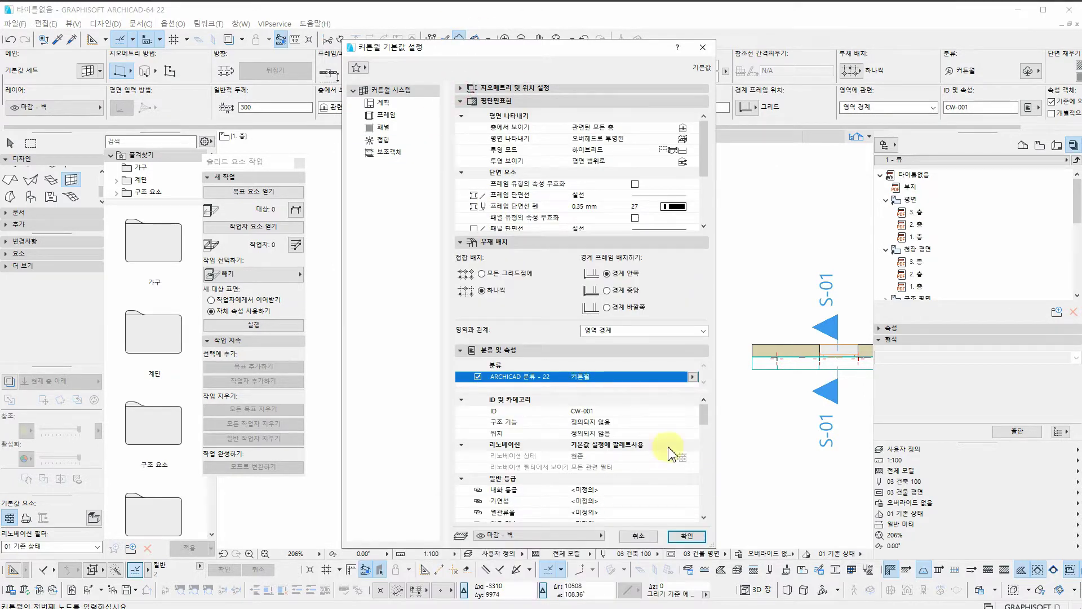
key("Return")
Draw the curtain wall along the plain wall's lower face, from its left end corner to its right end corner.
scroll(394, 346, "down", 2)
left_click(389, 389)
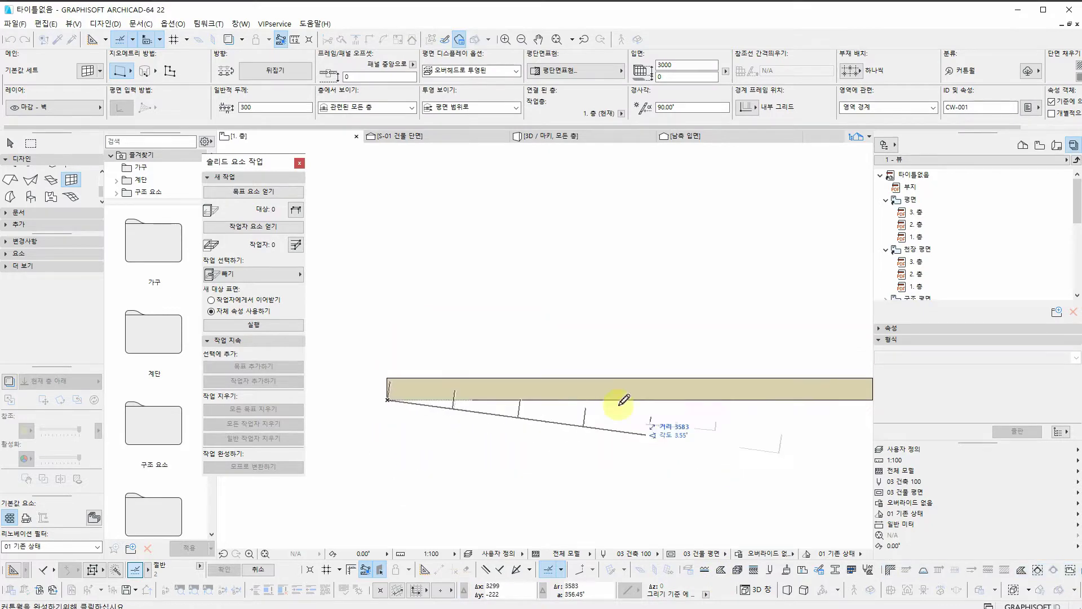
scroll(702, 409, "up", 2)
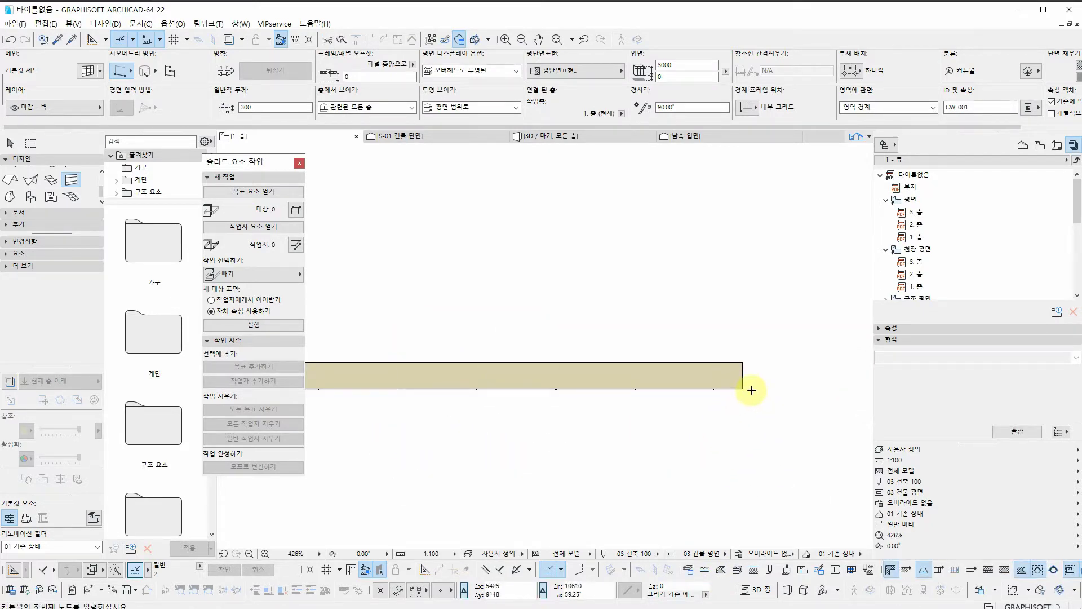
left_click(748, 388)
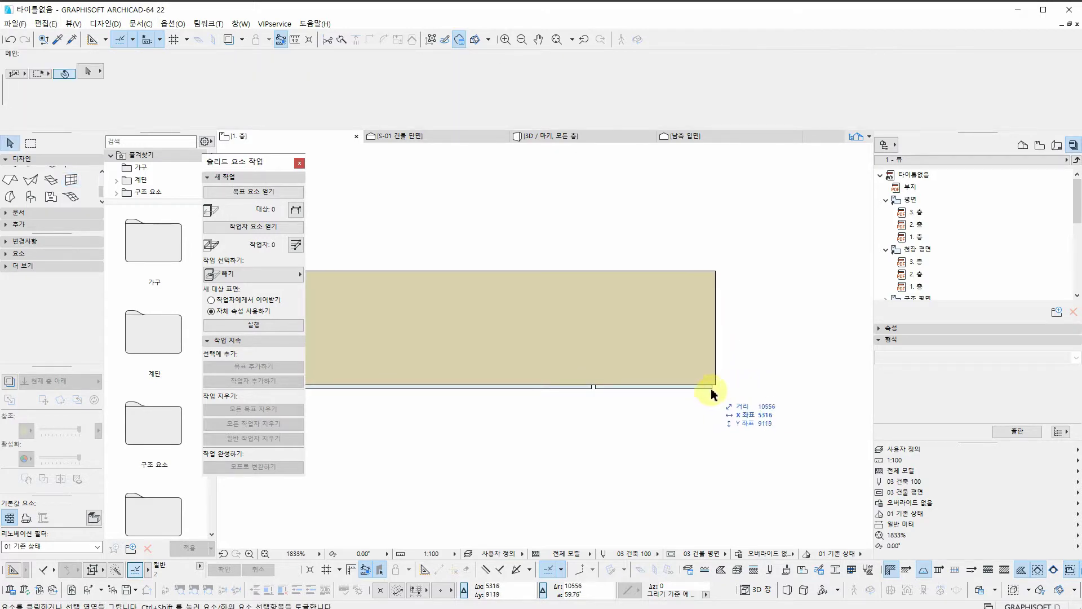
Move the curtain wall outward so the inner end of its end frame meets the wall's lower right corner.
left_click(711, 390, "shift")
left_click(710, 388)
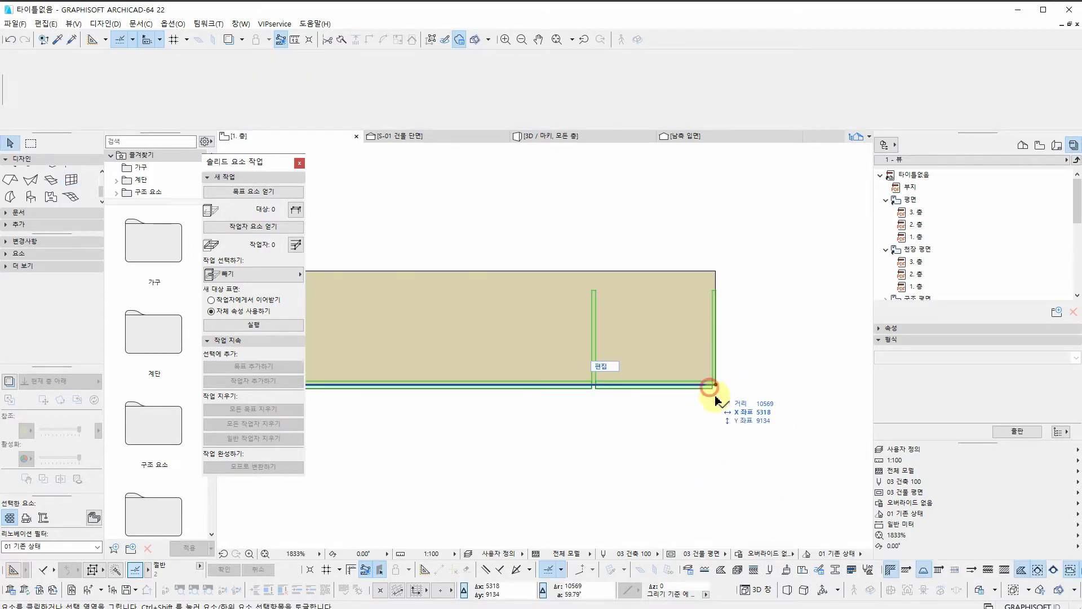
key("ctrl+d")
left_click(716, 289)
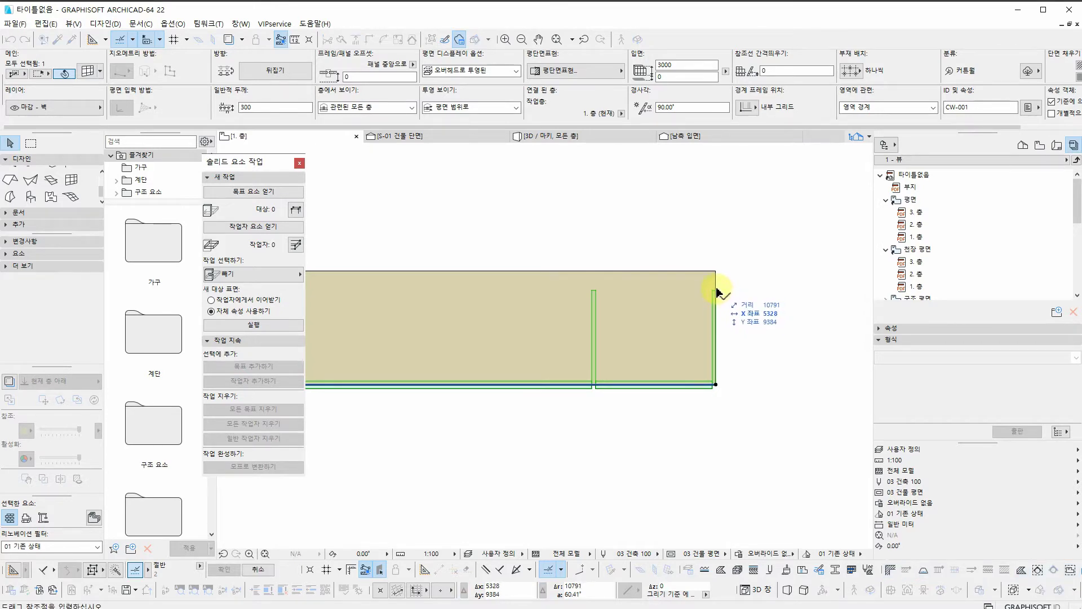
left_click(715, 384)
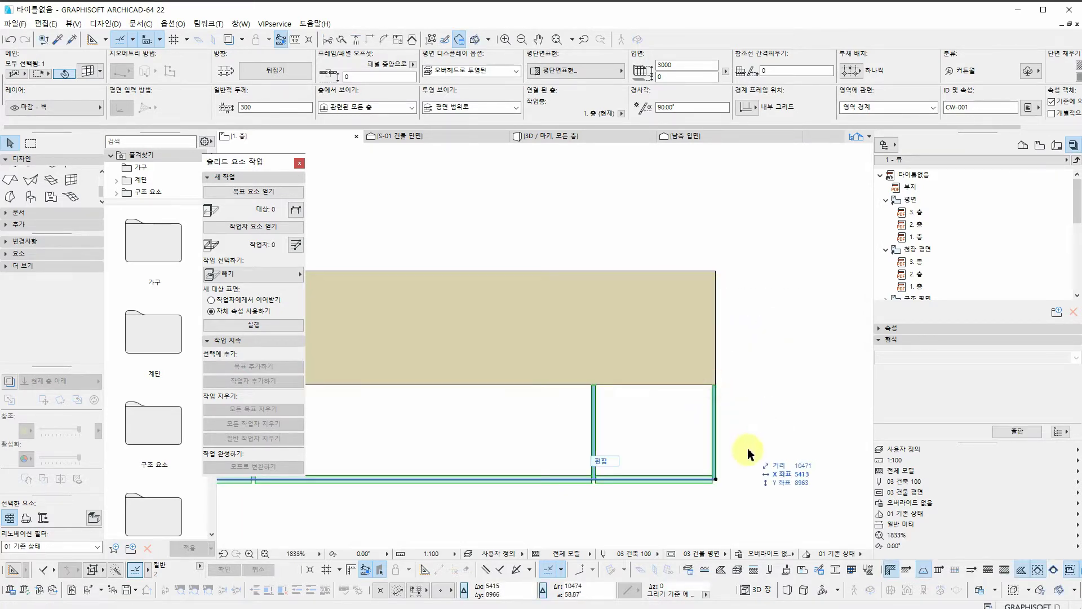
Move the curtain wall 10 at 90° so its frames cut into the wall.
key("ctrl+d")
left_click(752, 499)
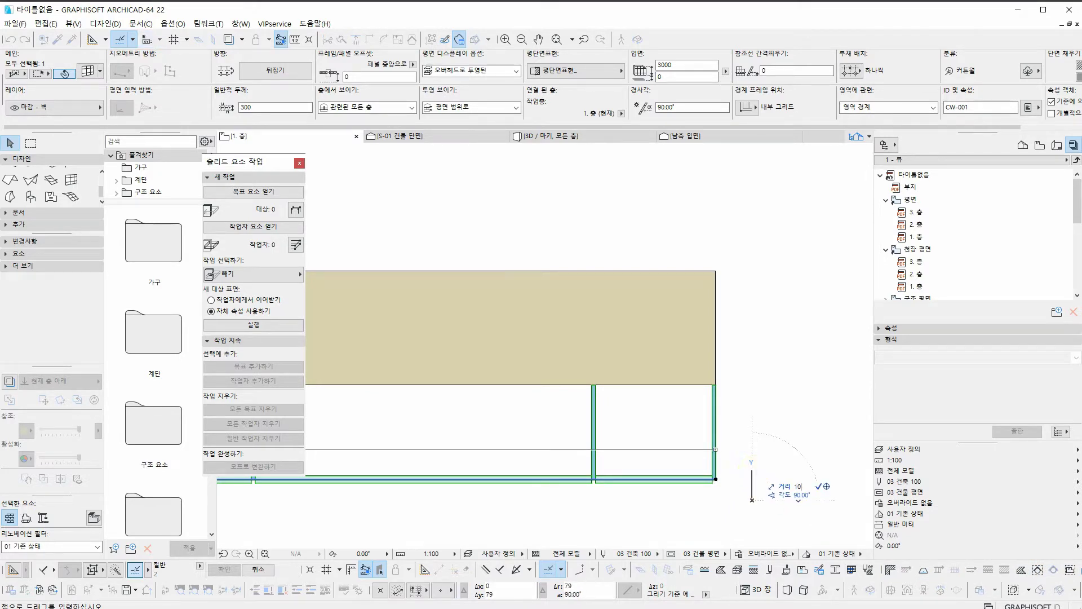
key("Return")
Enclose the wall and its curtain wall in an all-floors marquee and show that area in 3D.
left_click(30, 143)
left_click(40, 73)
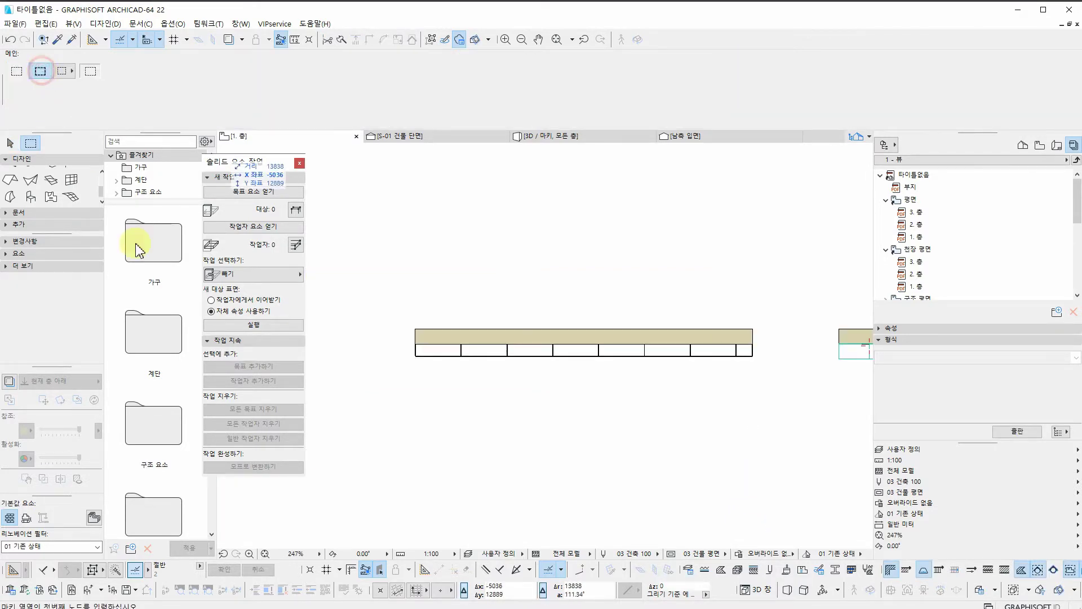
left_click(383, 282)
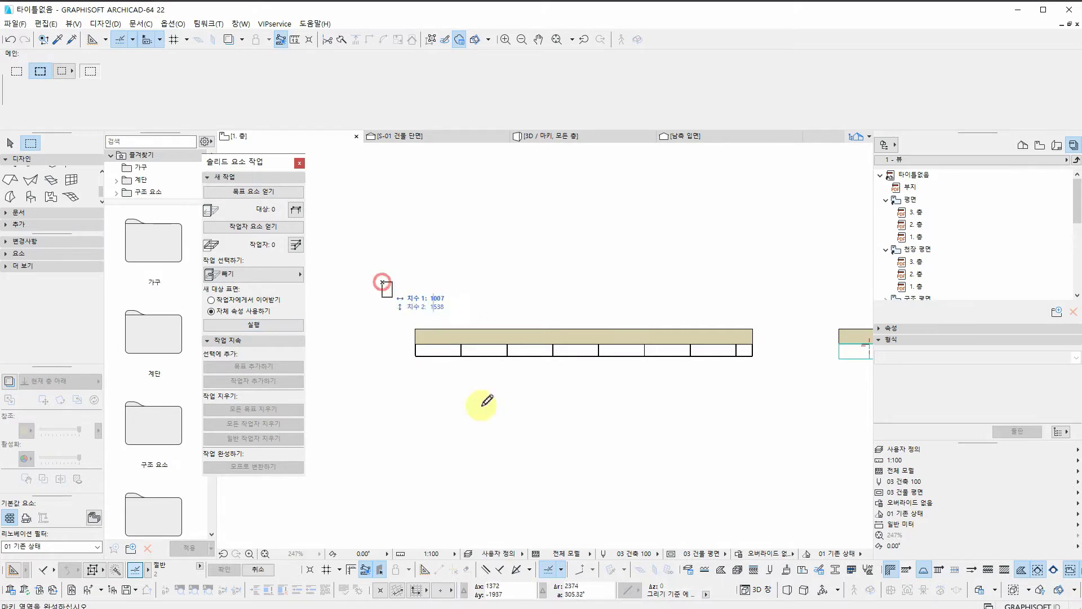
left_click(773, 398)
key("F5")
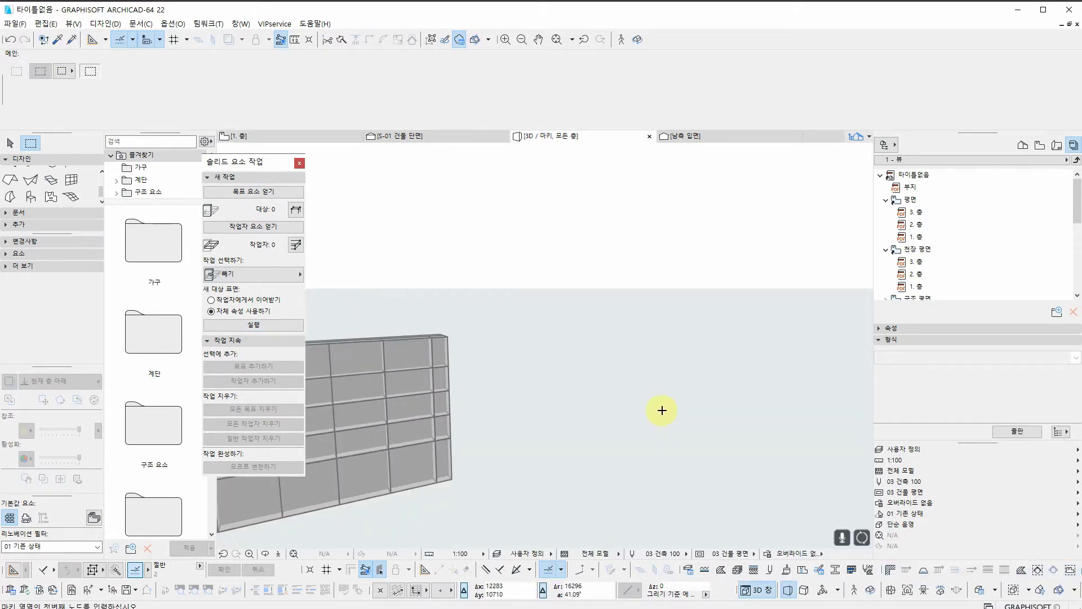
Select the curtain wall in 3D, register it as the operator for the solid element operation, and deselect it.
middle_click_drag(742, 399, 657, 462, "shift")
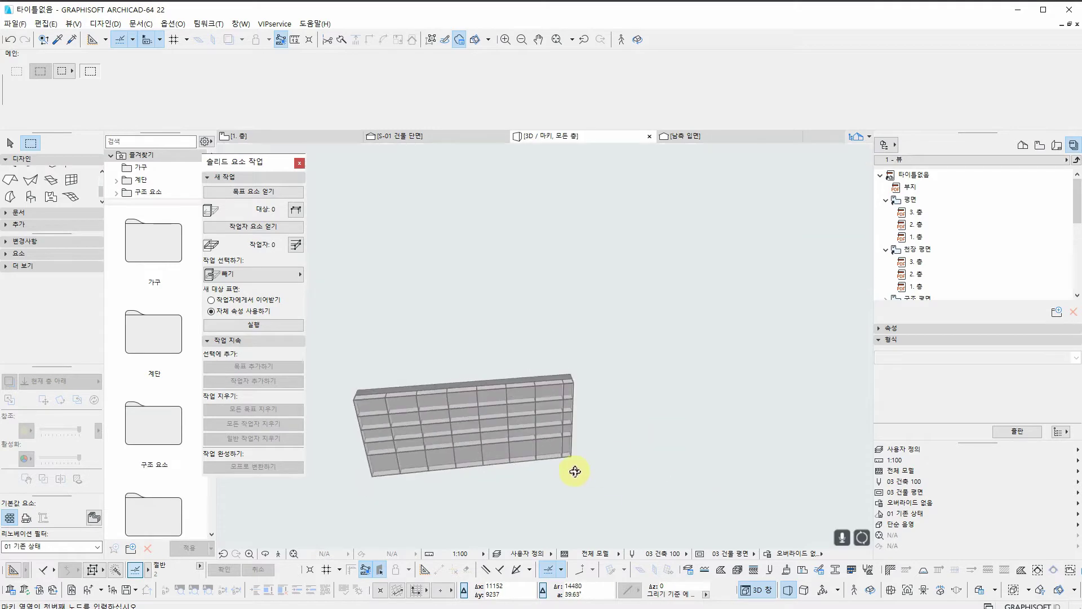
middle_click_drag(575, 471, 476, 418, "shift")
scroll(553, 434, "up", 4)
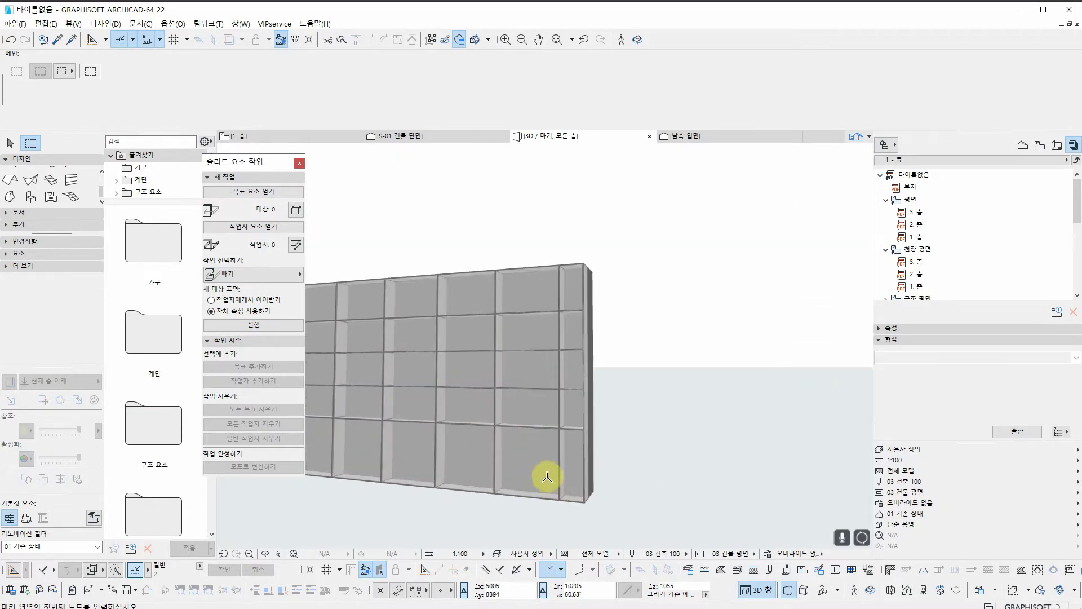
middle_click_drag(674, 391, 424, 478, "shift")
key("ctrl+a")
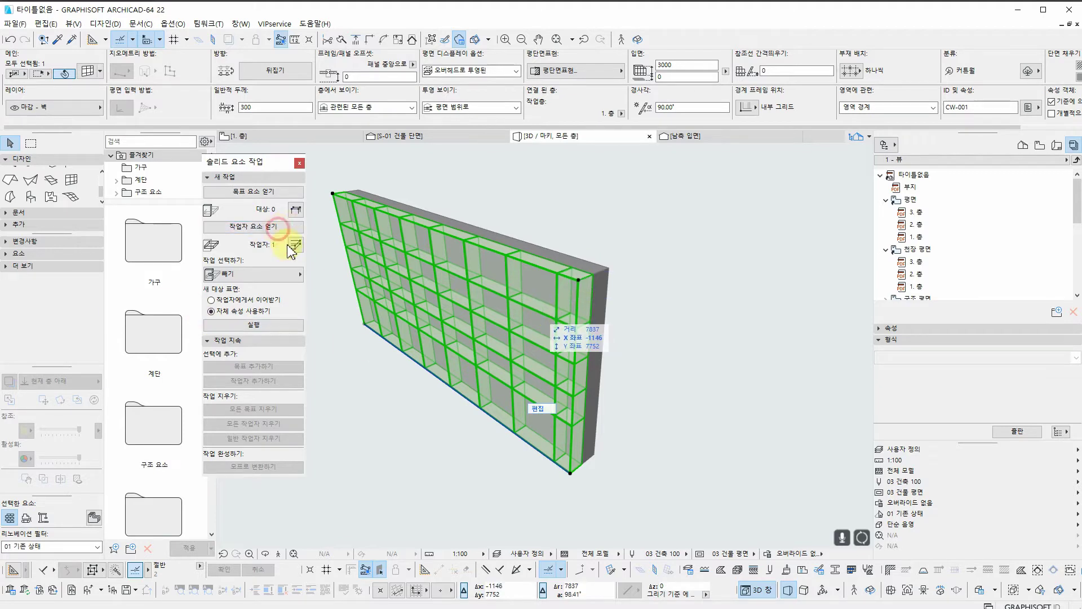
left_click(381, 454)
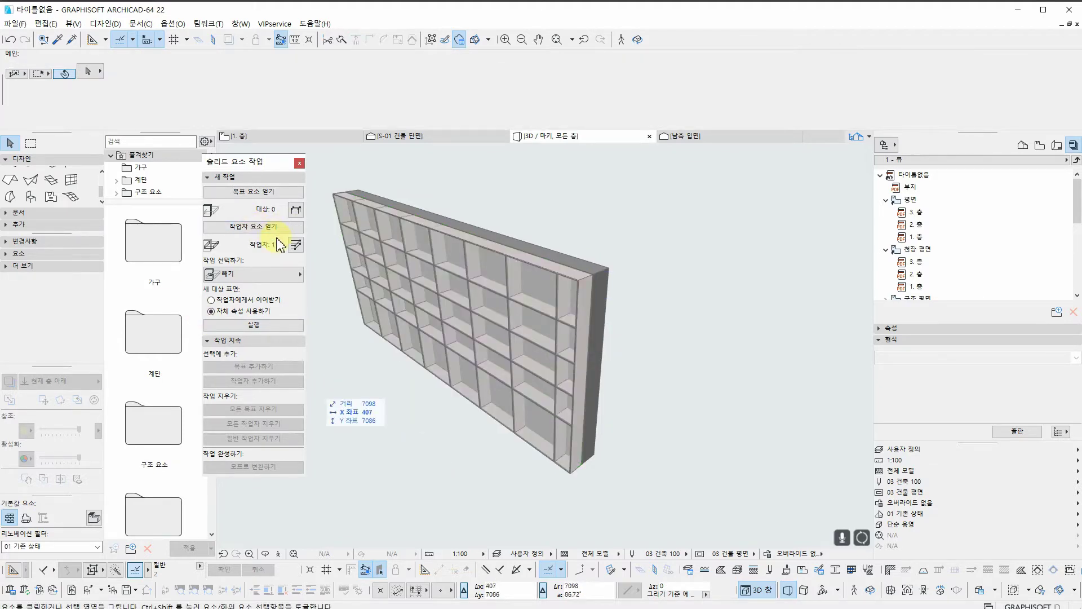
Register the wall as the target and subtract the curtain wall from it with the Subtraction operation (빼기).
left_click(609, 274)
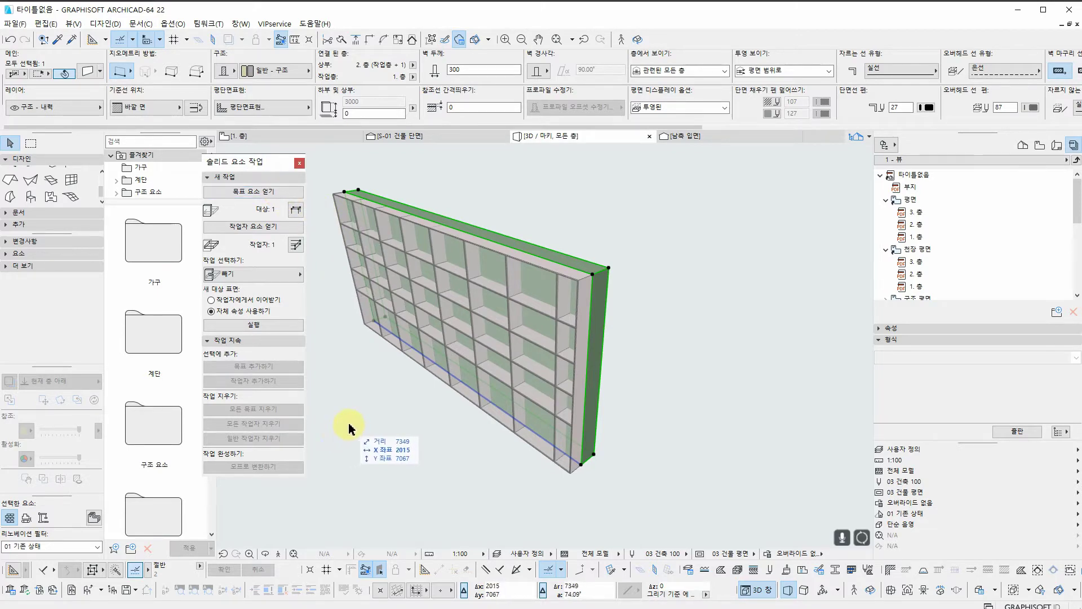
left_click(276, 275)
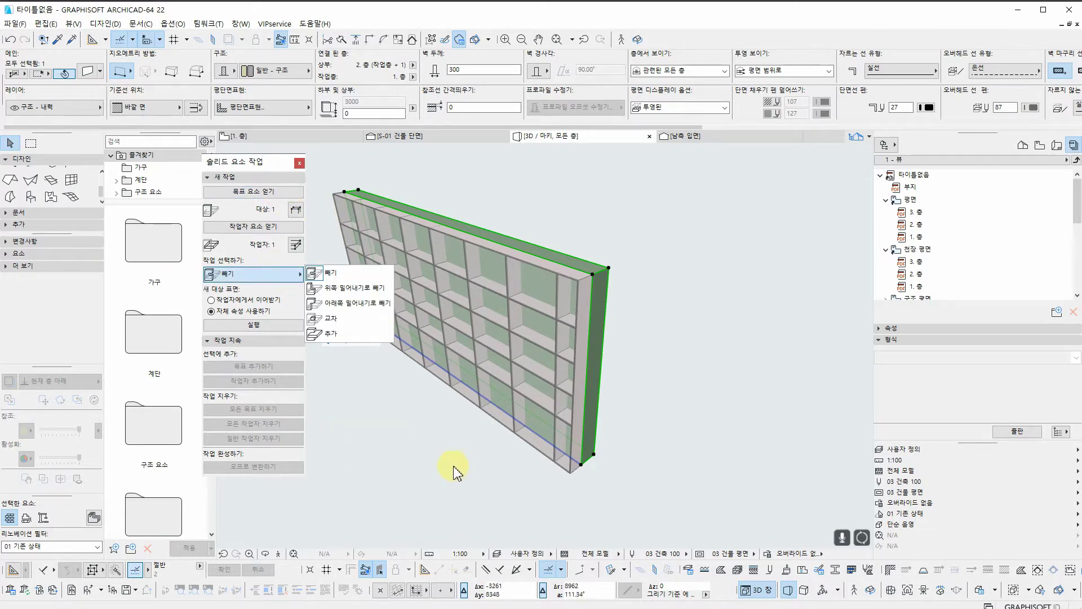
left_click(324, 275)
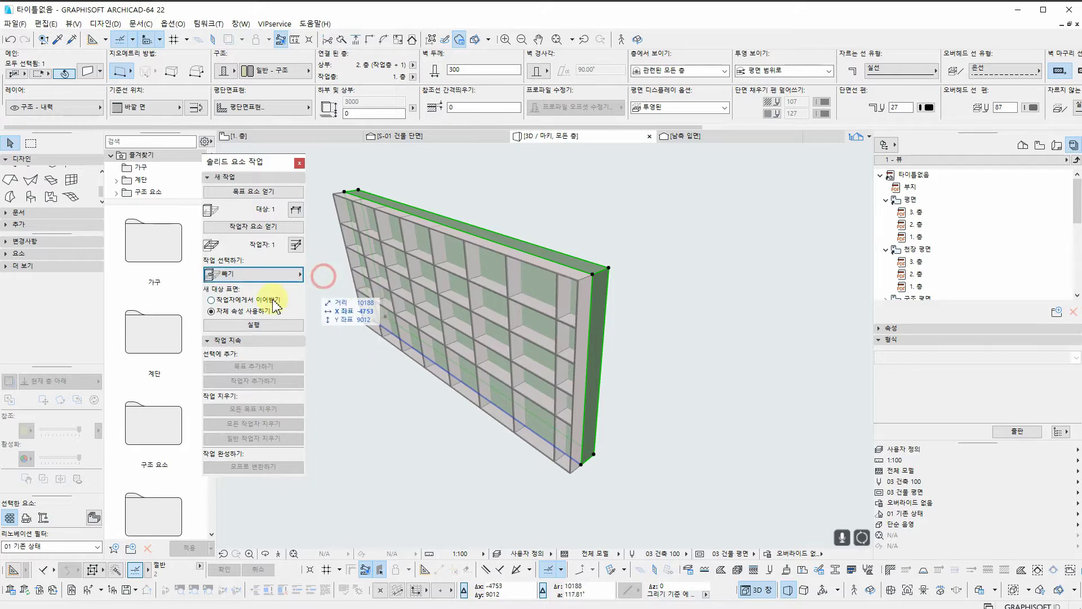
left_click(253, 326)
left_click(461, 507)
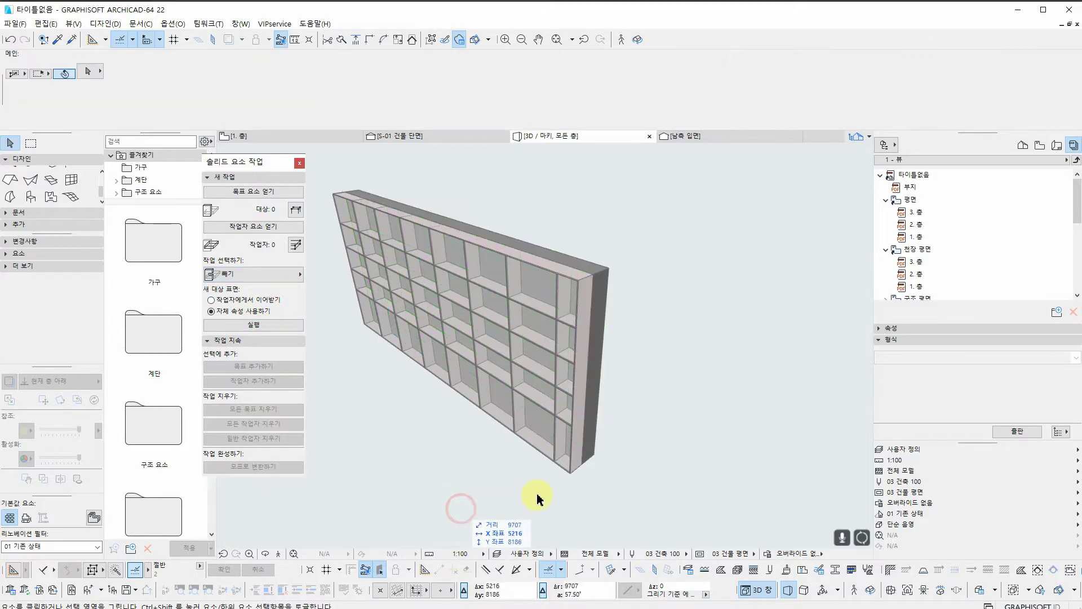
Select the curtain wall in 3D and put it on the hidden layer (숨김) so only the cut wall shows its joint lines.
left_click(563, 466)
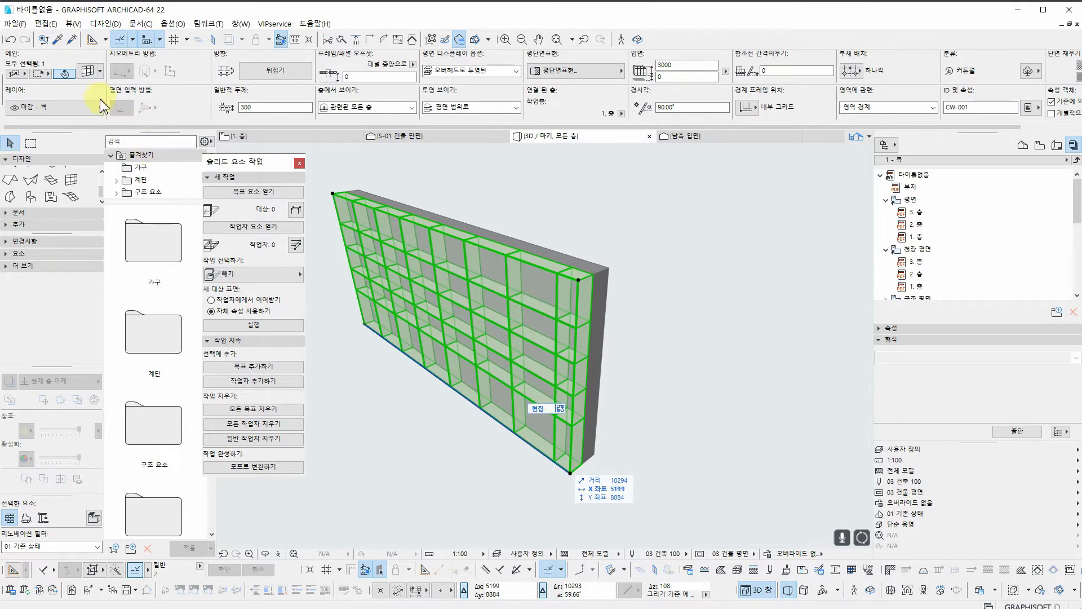
left_click(97, 107)
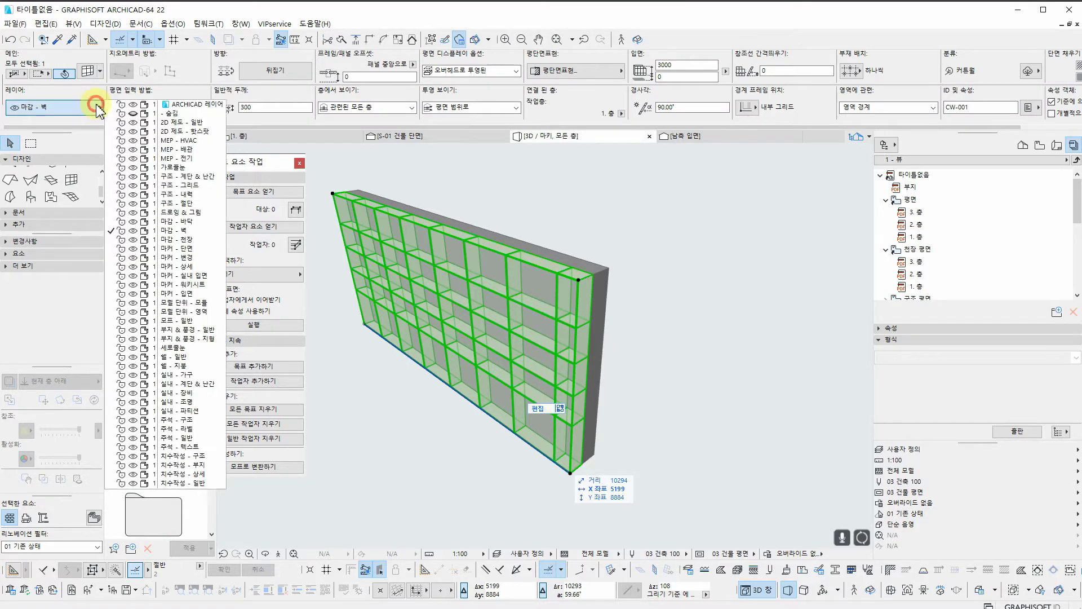
left_click(176, 115)
left_click(451, 471)
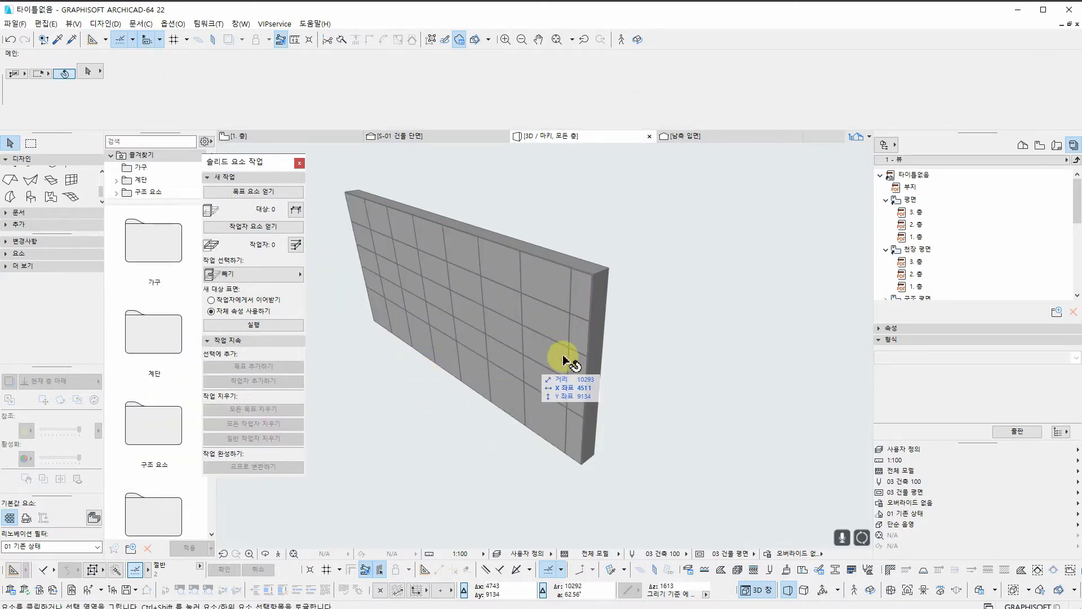
left_click_drag(564, 359, 395, 348)
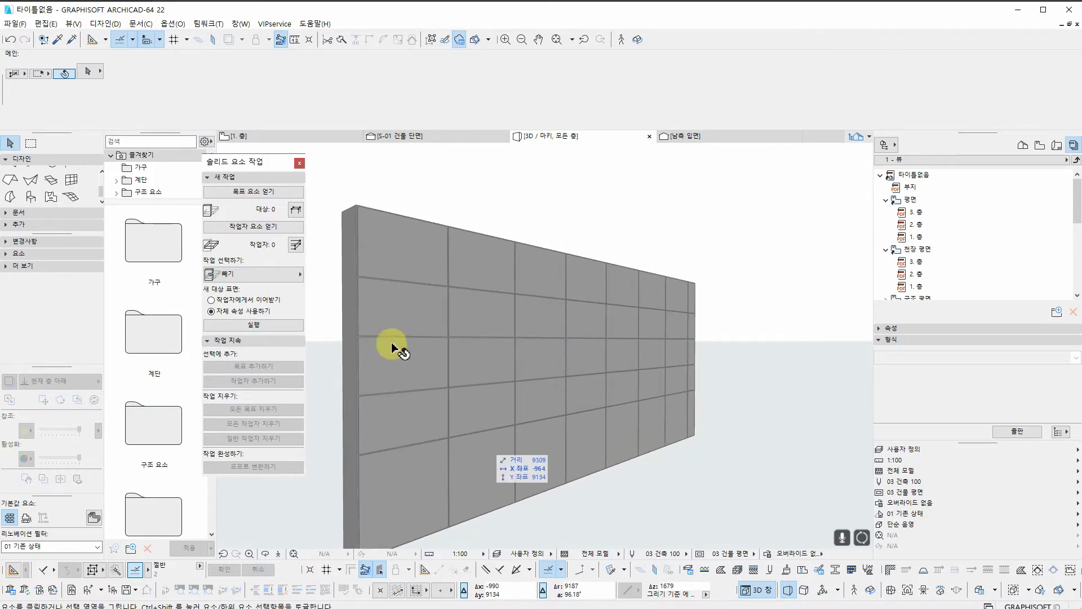
left_click_drag(696, 411, 457, 370)
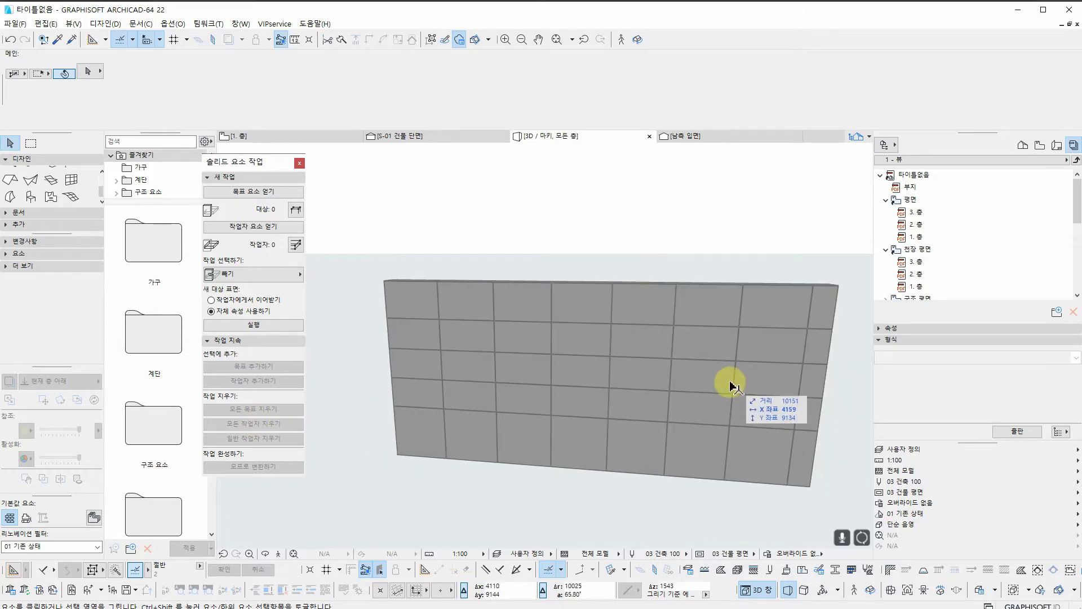
left_click_drag(761, 358, 622, 376)
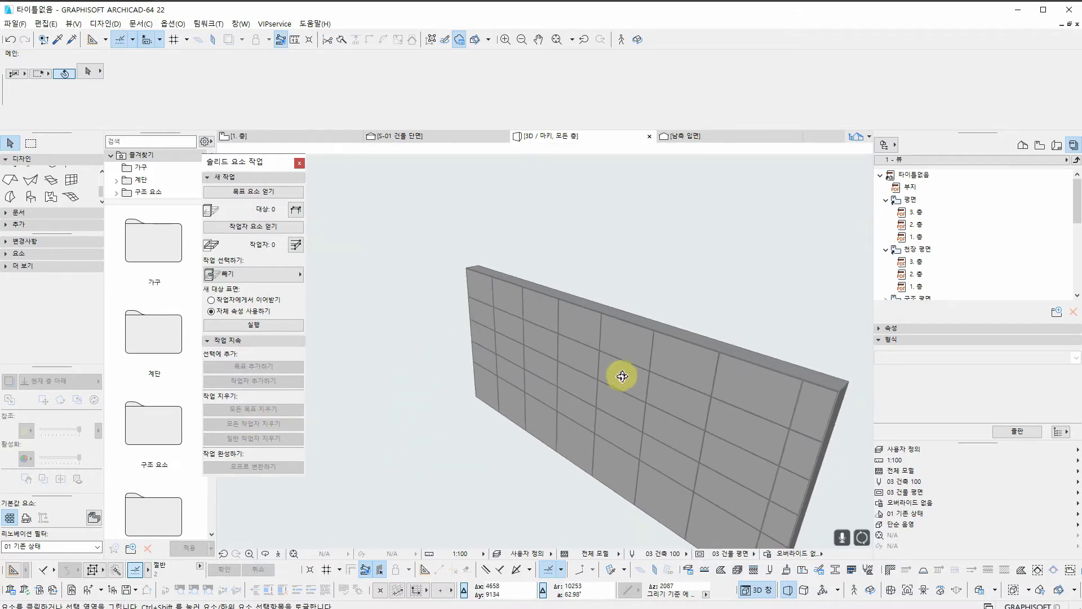
On the floor plan, enclose the wall with the window and its joint elements in a marquee and show that area in 3D.
key("F2")
scroll(442, 399, "down", 3)
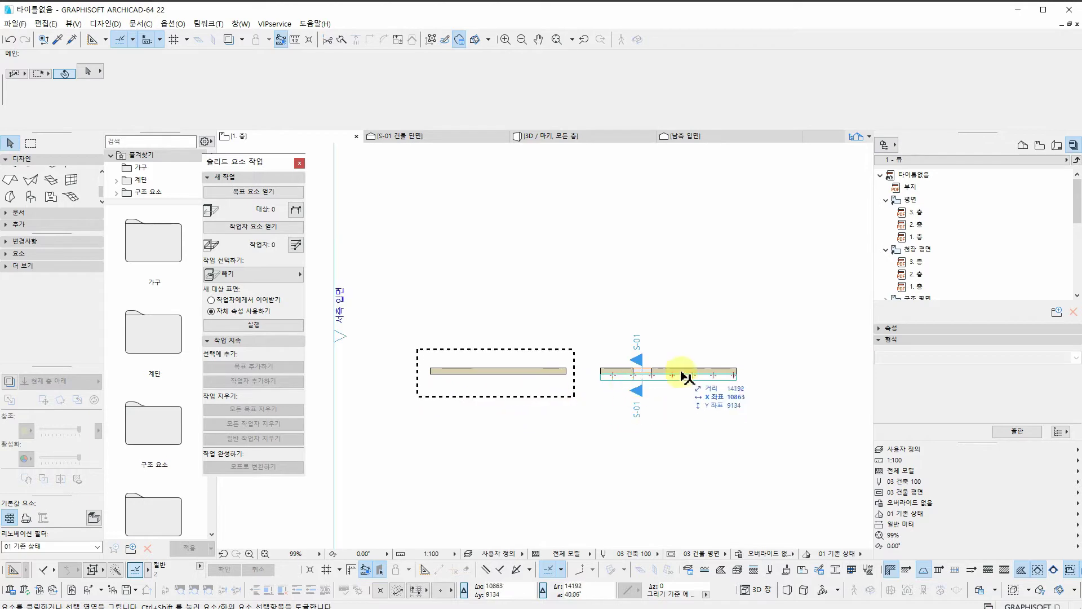
scroll(683, 377, "up", 2)
left_click(680, 333)
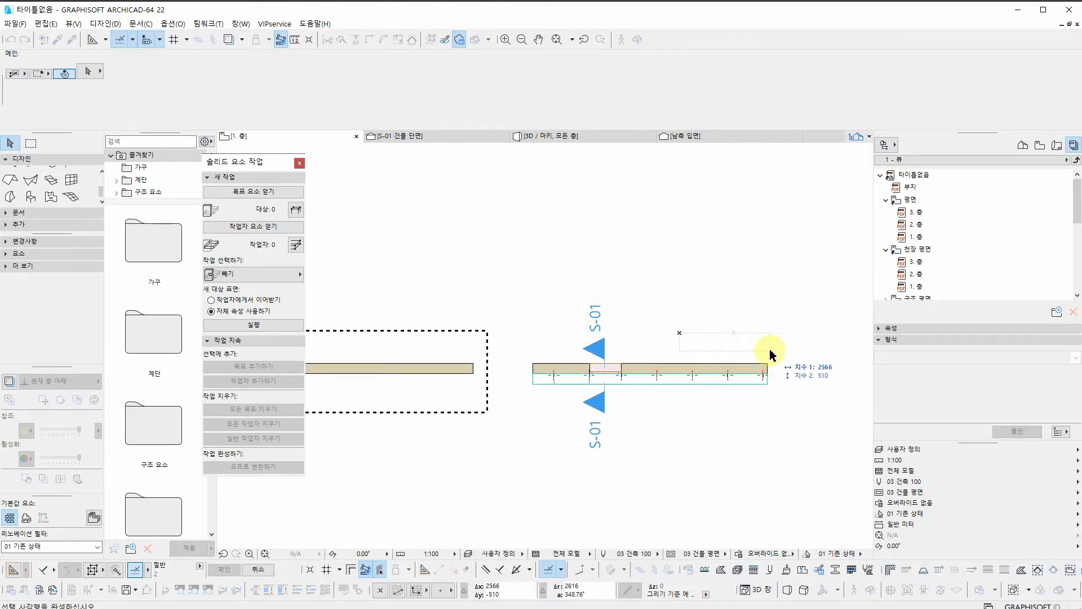
key("Escape")
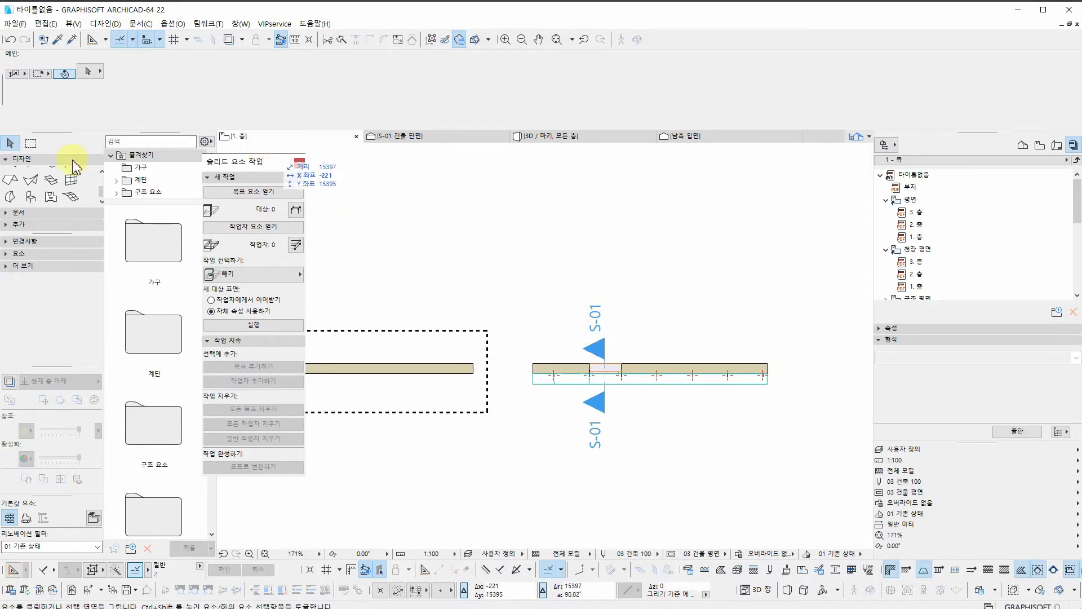
left_click(35, 144)
left_click(518, 314)
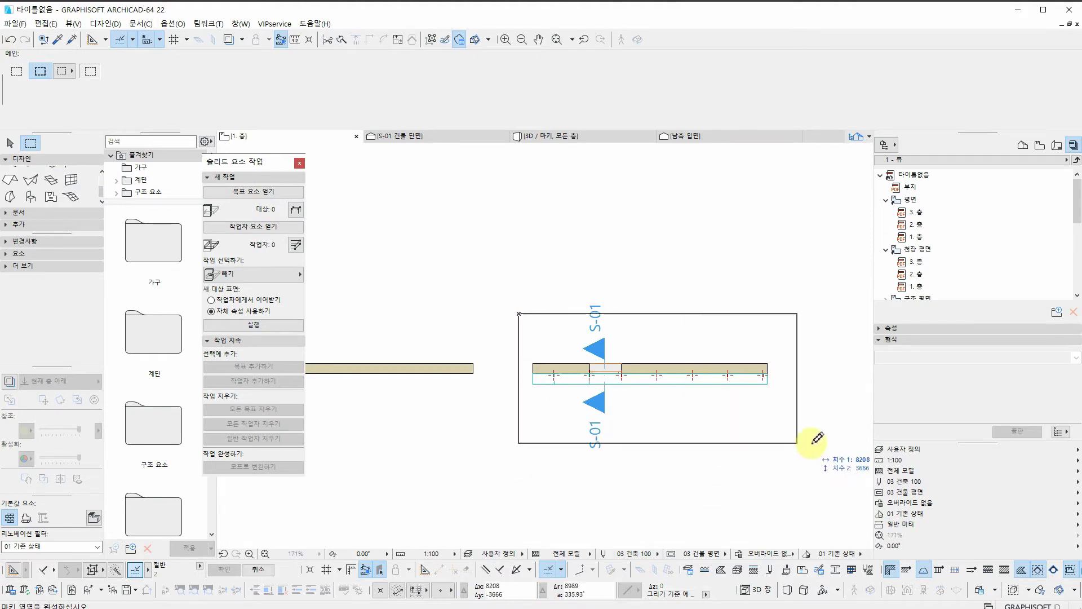
left_click(786, 451)
key("F3")
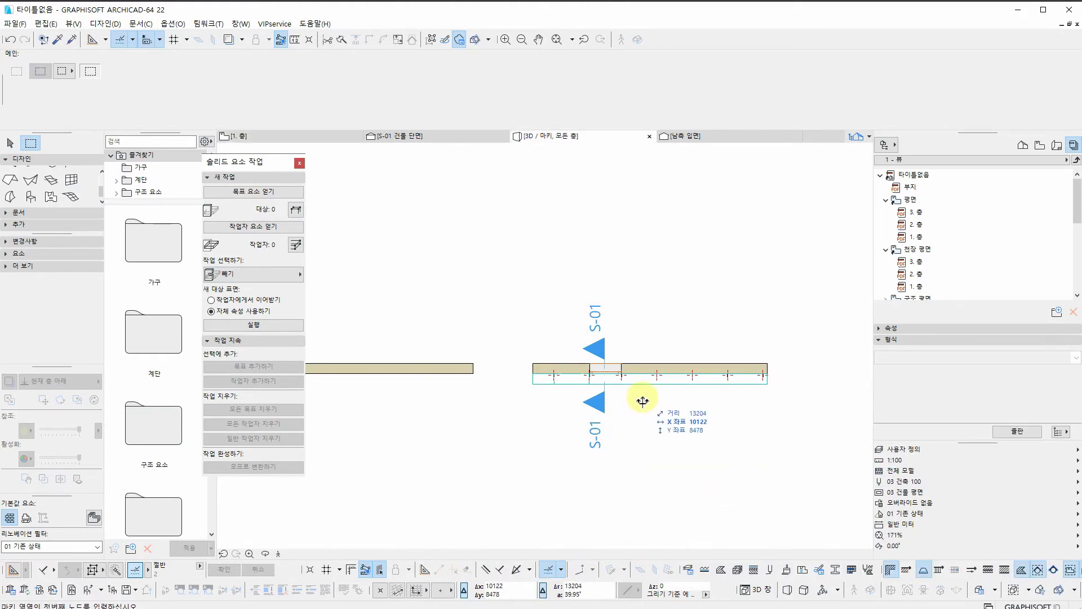
middle_click_drag(657, 430, 630, 407, "shift")
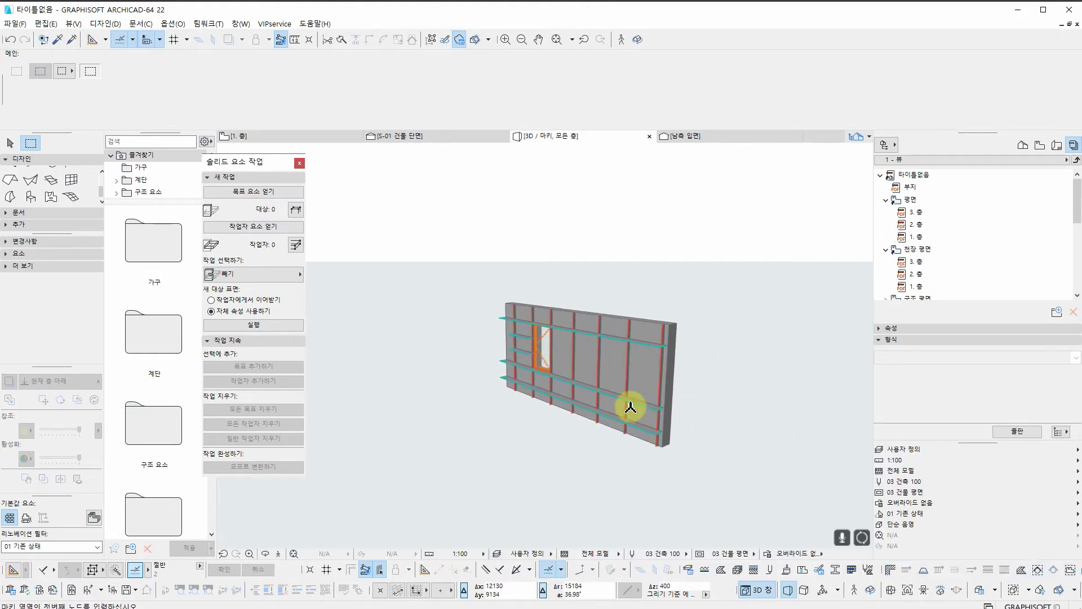
Select one horizontal and one vertical joint element in 3D and hide their layers to expose the grooves in the wall.
scroll(630, 407, "up", 5)
left_click(664, 431)
left_click(668, 426, "shift")
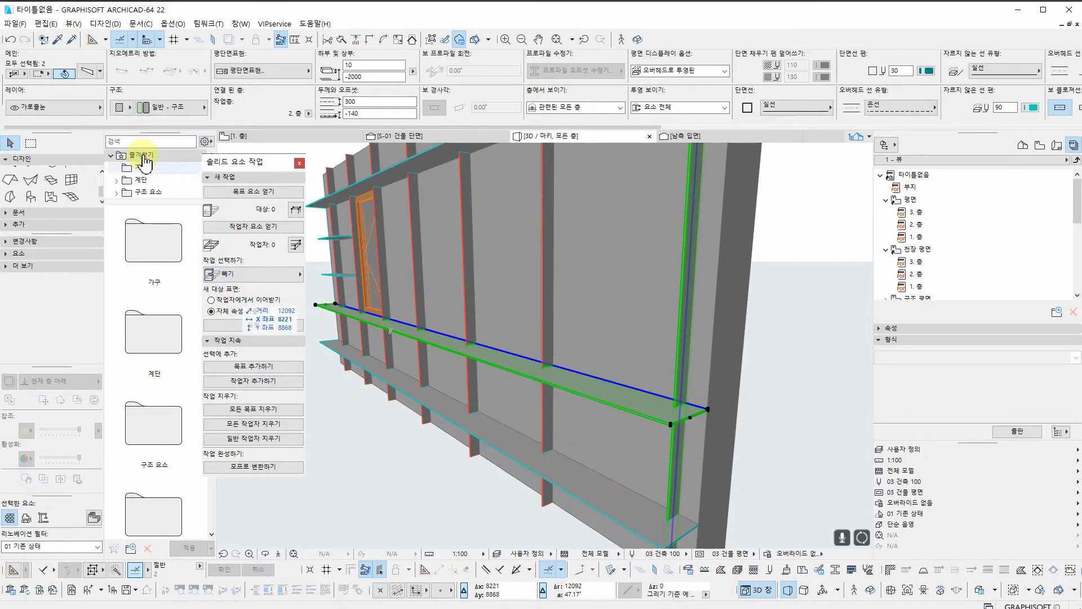
right_click(533, 370)
mouse_move(641, 468)
left_click(711, 477)
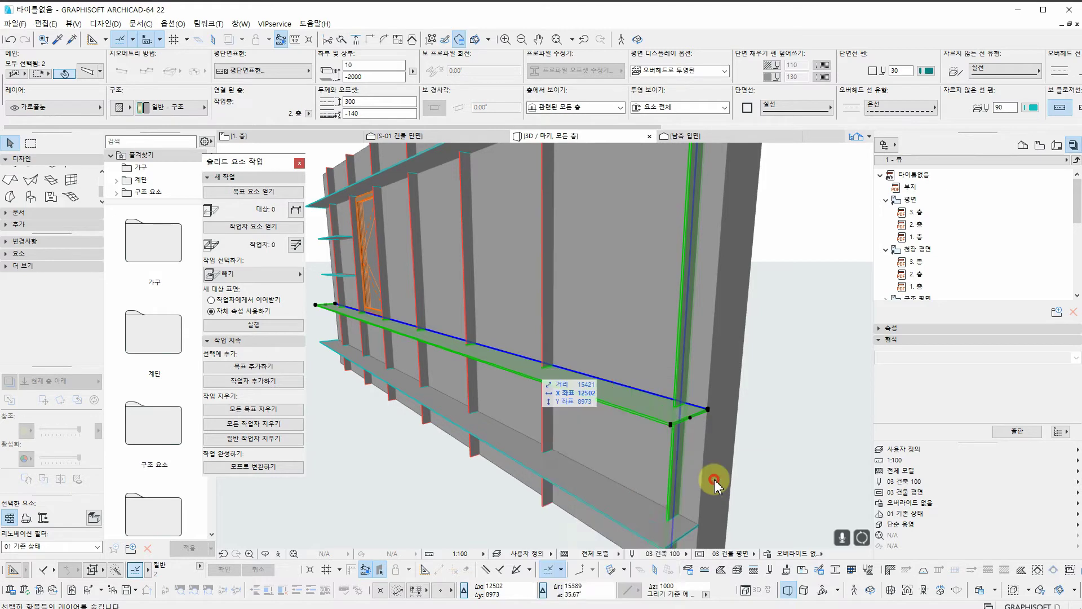
scroll(773, 466, "down", 3)
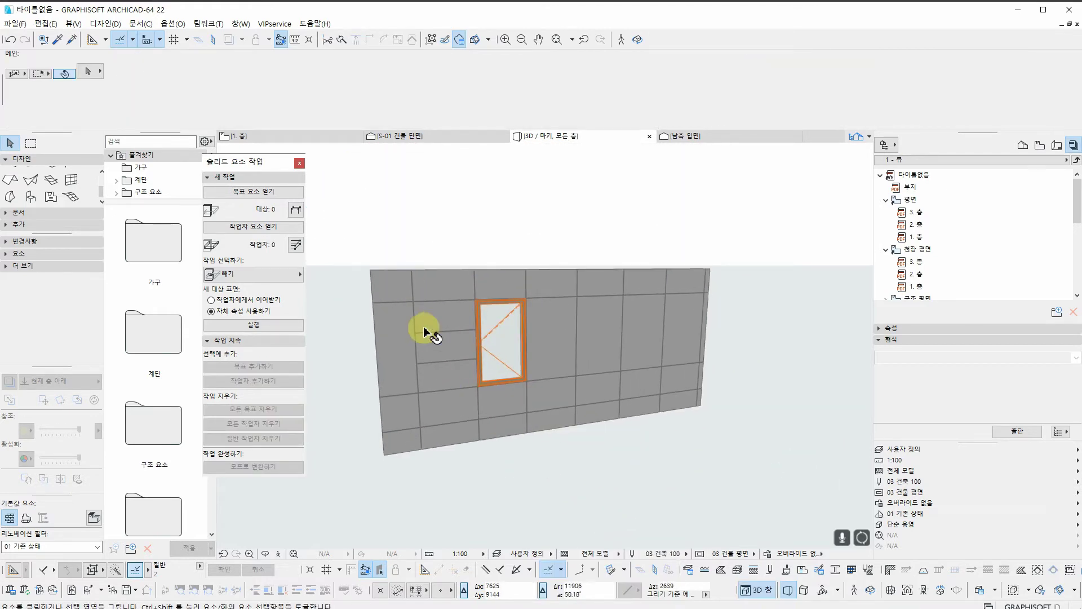
scroll(423, 325, "up", 5)
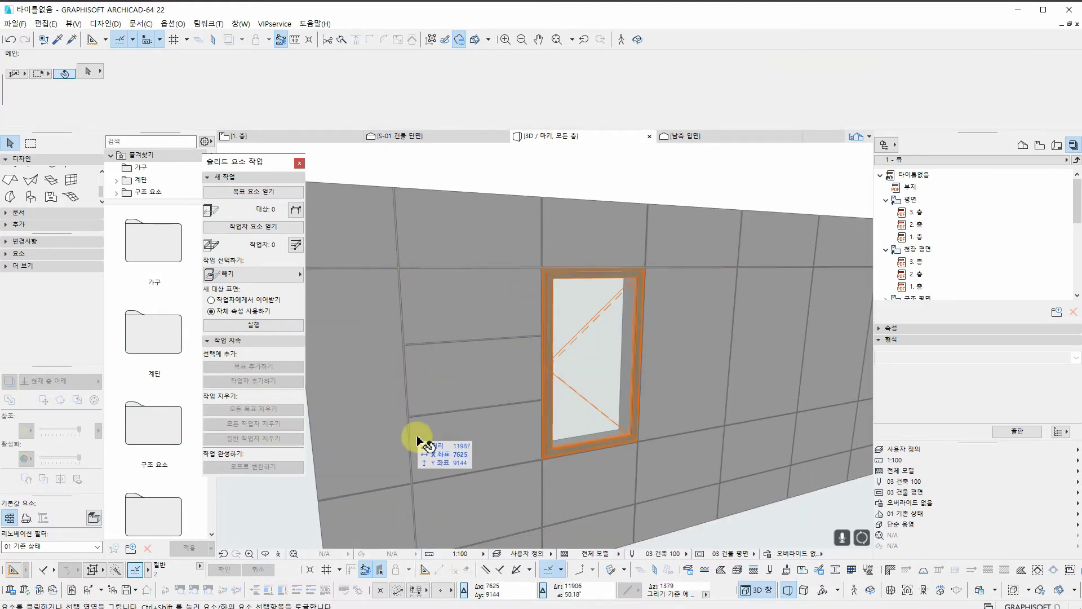
scroll(576, 388, "down", 3)
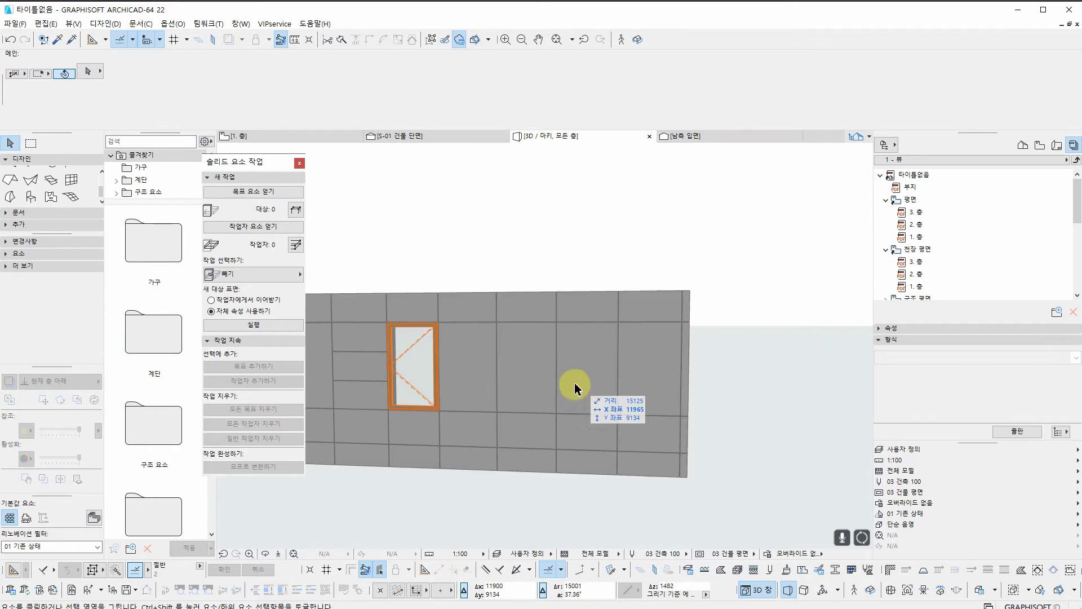
Draw an elevation line about 7.5 m long in front of the windowed wall, facing it, and open it with the current view settings.
left_click(240, 137)
left_click(19, 212)
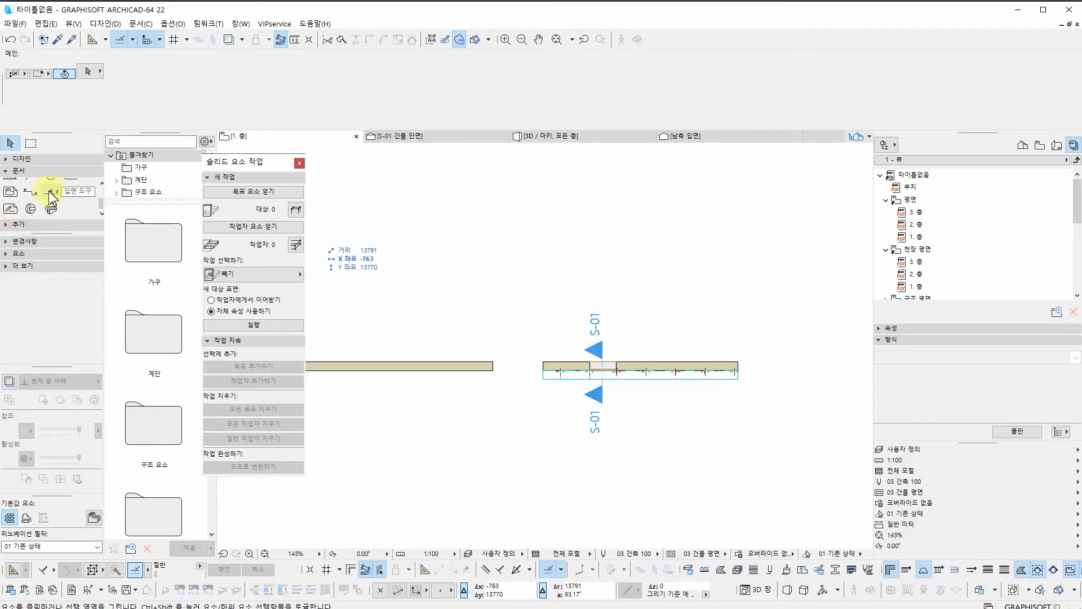
left_click(522, 412)
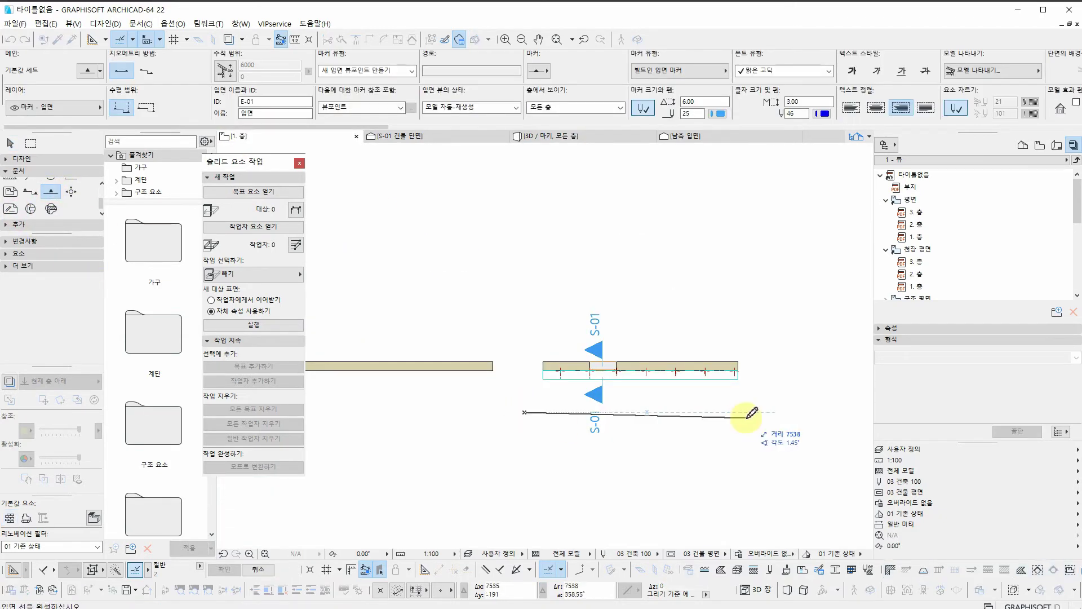
left_click(753, 412)
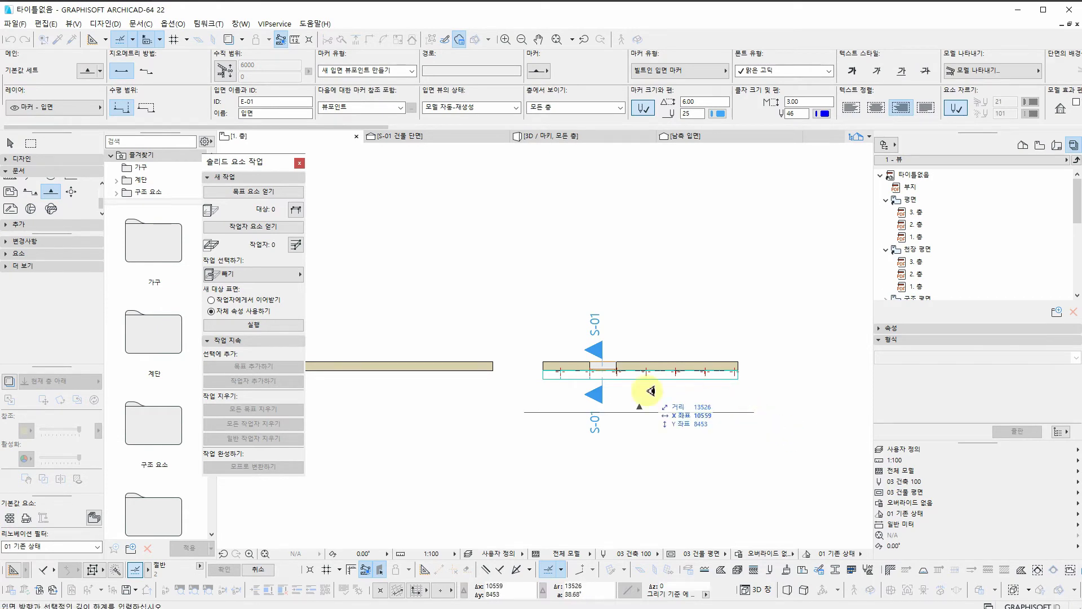
left_click(642, 417)
right_click(648, 413)
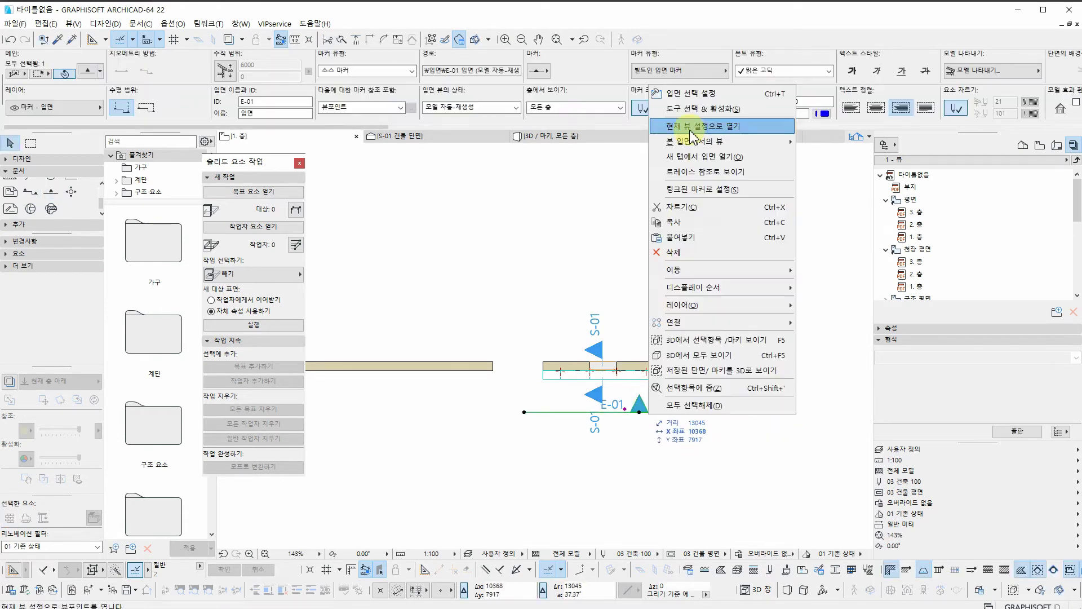
left_click(692, 131)
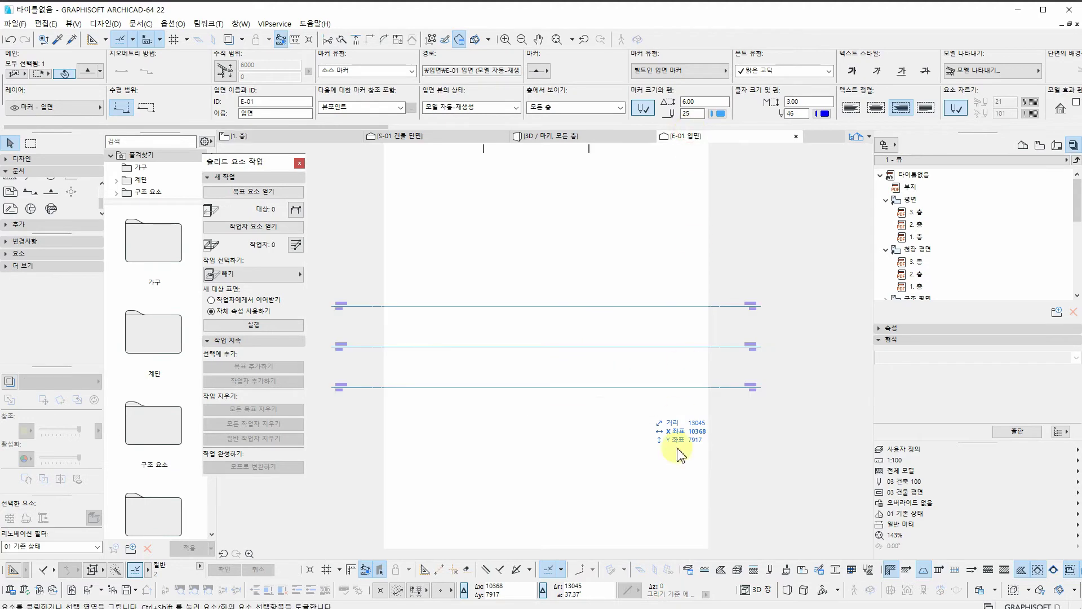
Examine the joint lines around the window and along the whole wall in the new elevation.
scroll(678, 450, "up", 10)
middle_click_drag(576, 340, 631, 338)
scroll(408, 490, "down", 4)
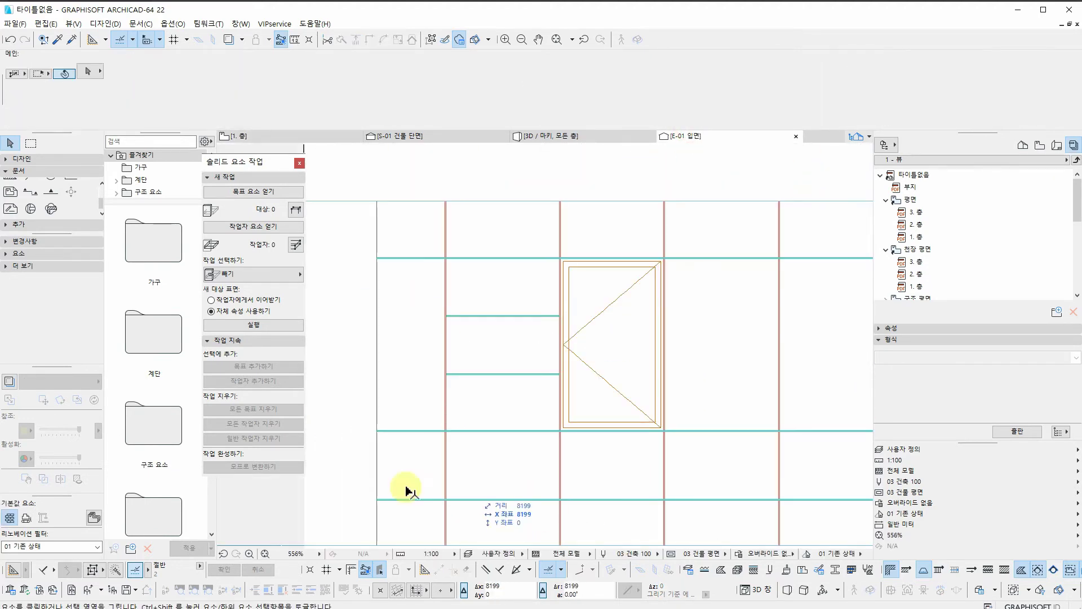
left_click(457, 457)
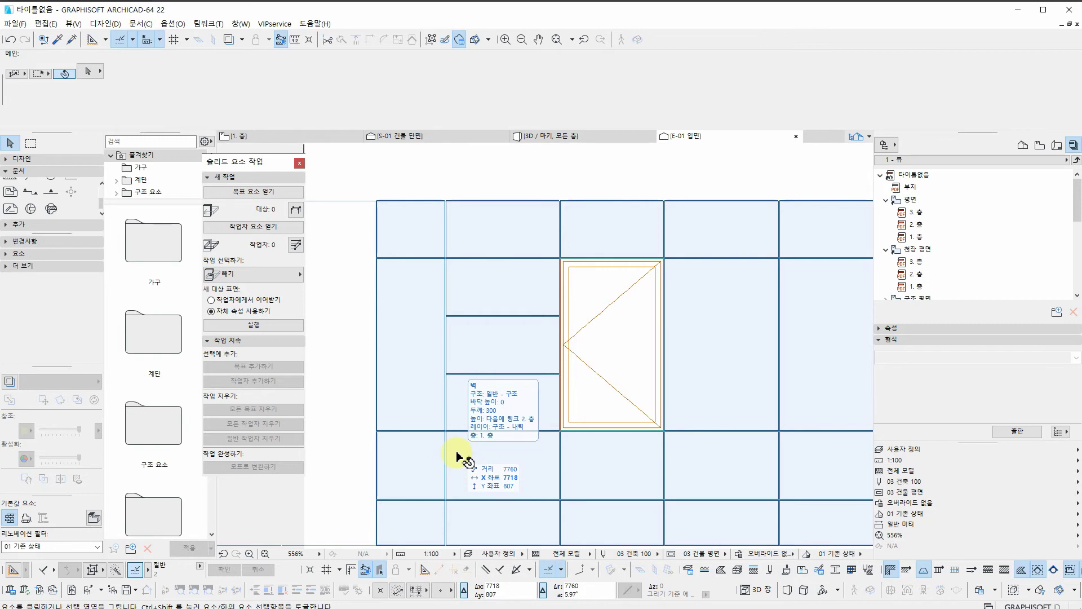
key("Escape")
scroll(387, 362, "down", 3)
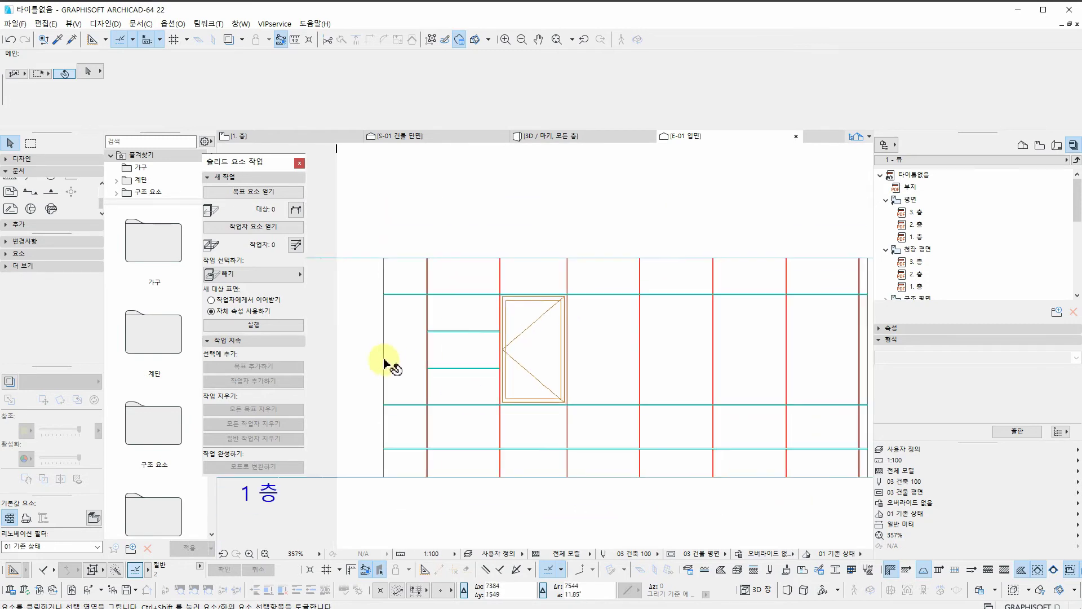
scroll(698, 326, "up", 1)
scroll(693, 320, "up", 1)
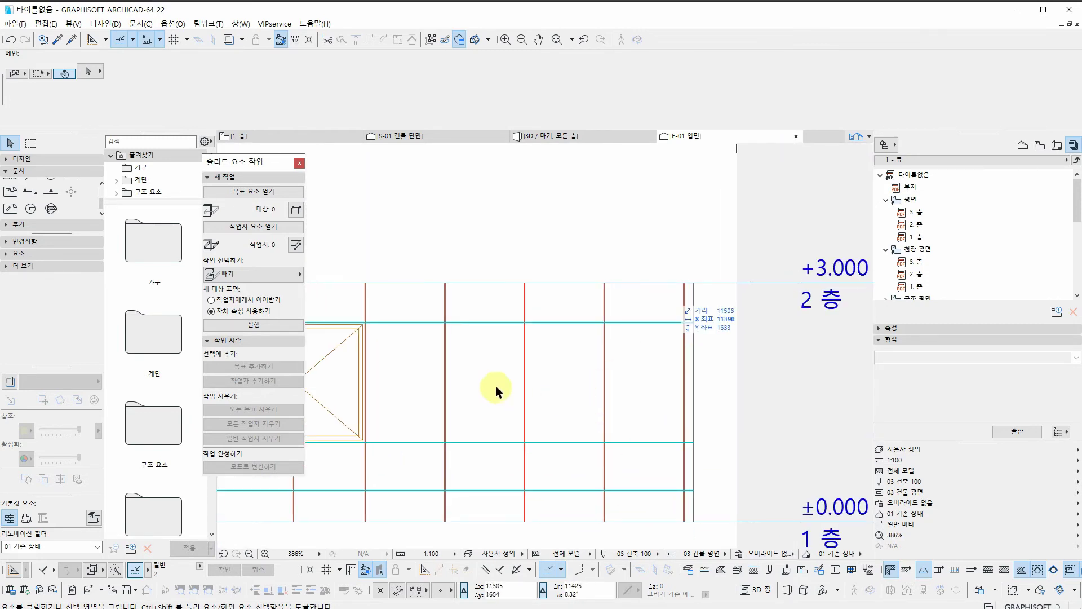
middle_click_drag(487, 382, 681, 361)
On the floor plan, stretch the elevation line's end past the other wall so the line spans both walls.
key("F2")
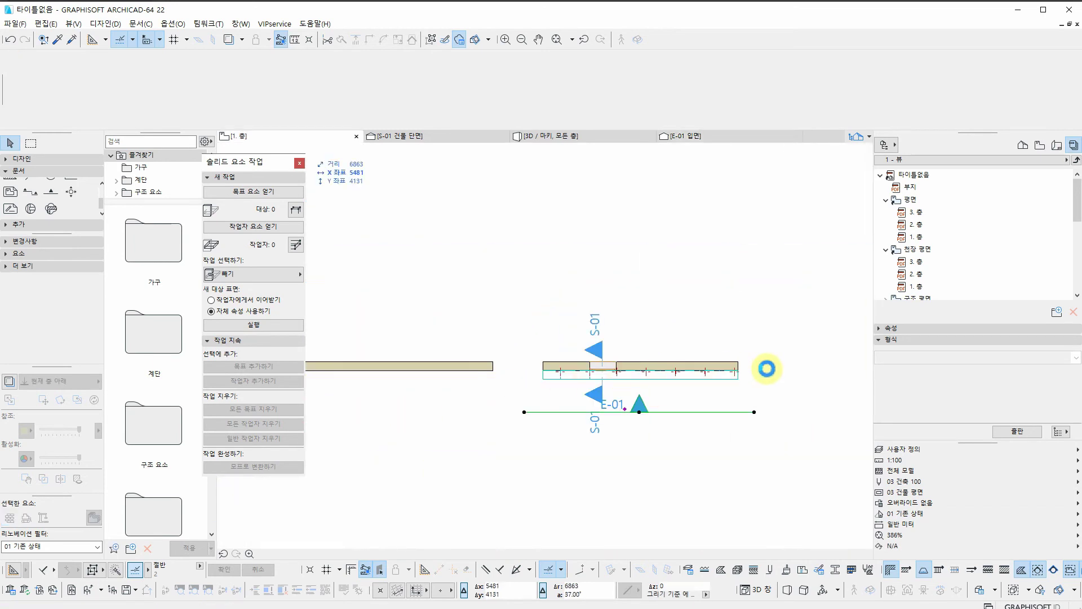
left_click(767, 369)
scroll(559, 412, "down", 2)
middle_click_drag(559, 412, 624, 429)
left_click(601, 430)
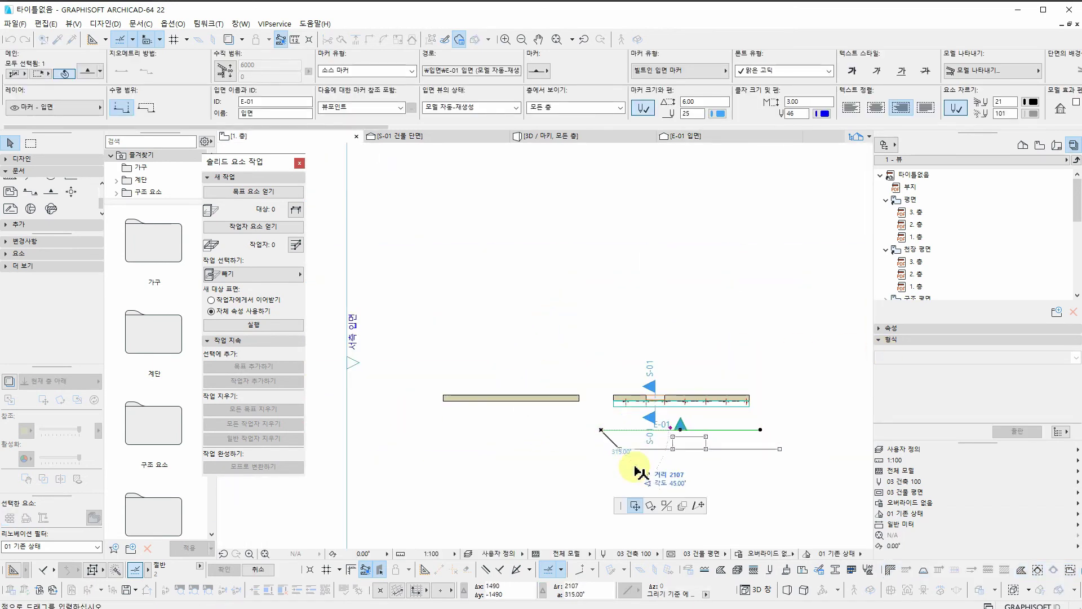
left_click(699, 503)
left_click(427, 428)
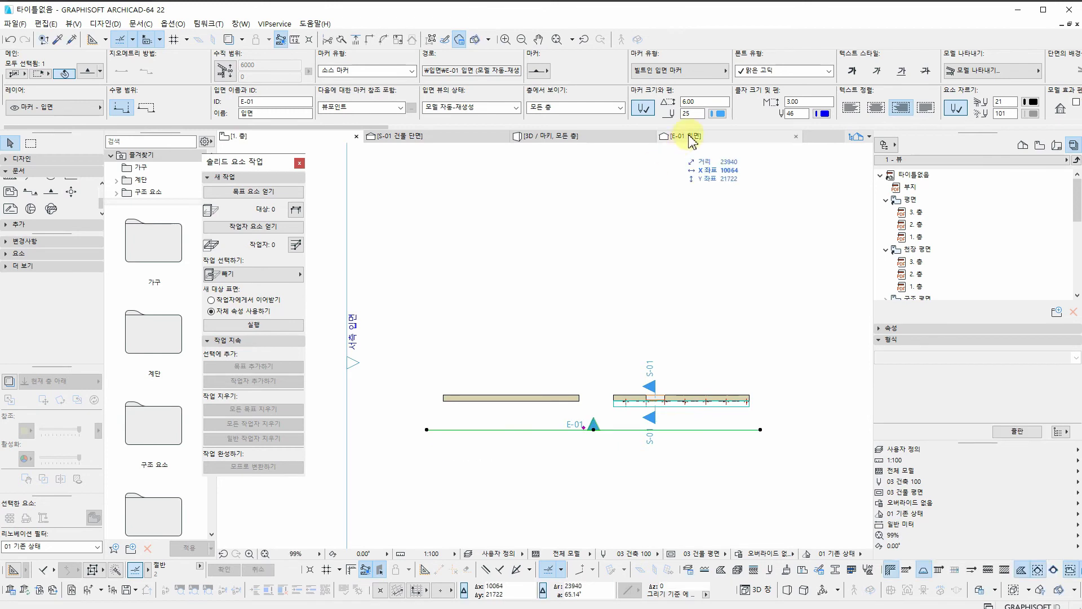
Open the widened elevation and compare the joint lines of the two walls up close.
left_click(685, 136)
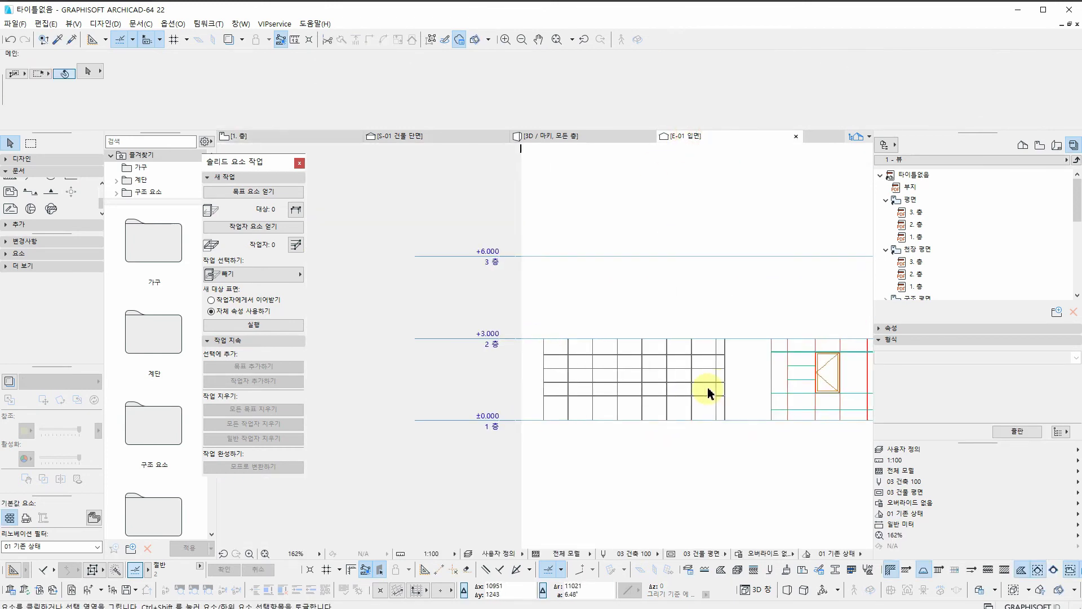
scroll(708, 387, "up", 10)
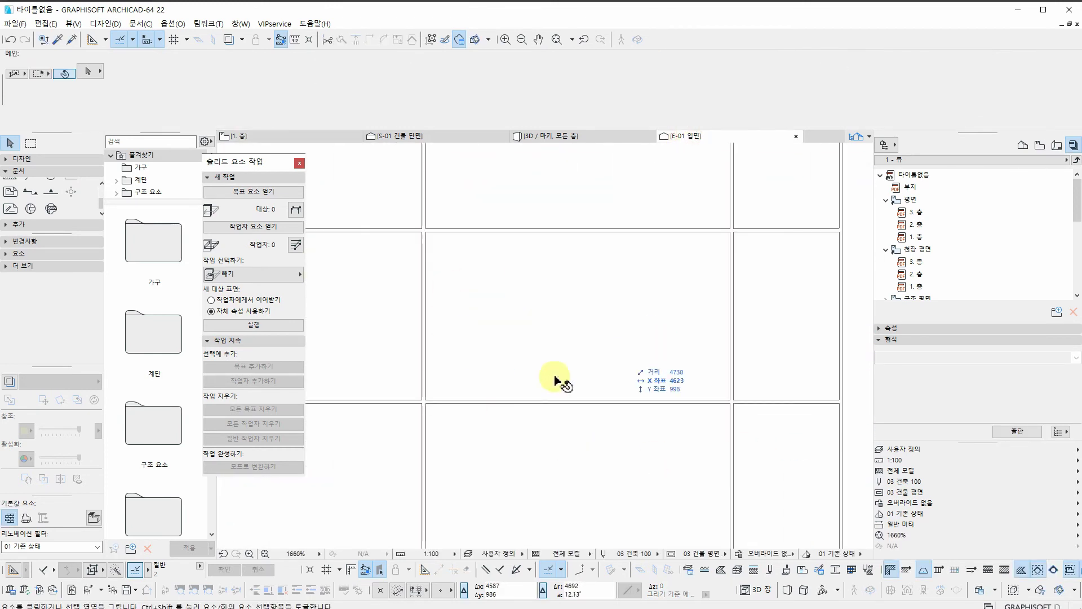
scroll(368, 369, "down", 4)
scroll(524, 357, "up", 6)
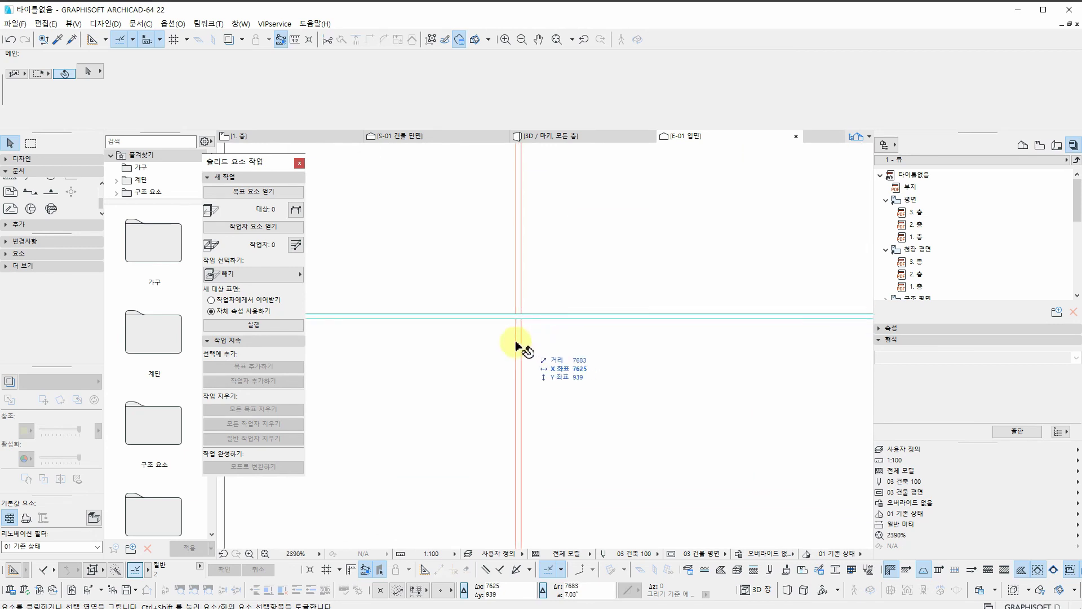
scroll(489, 392, "down", 8)
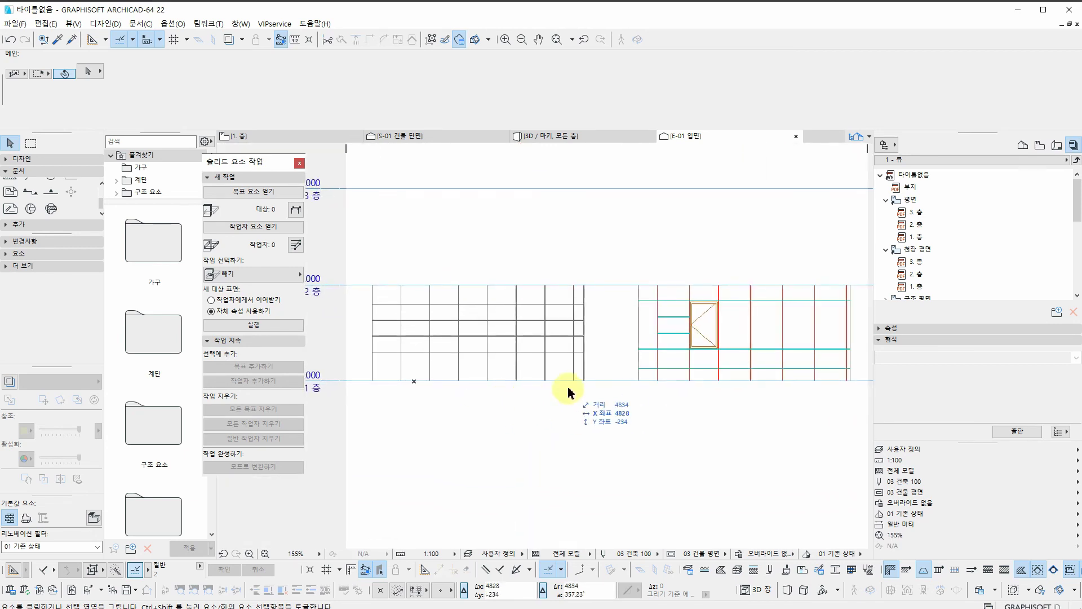